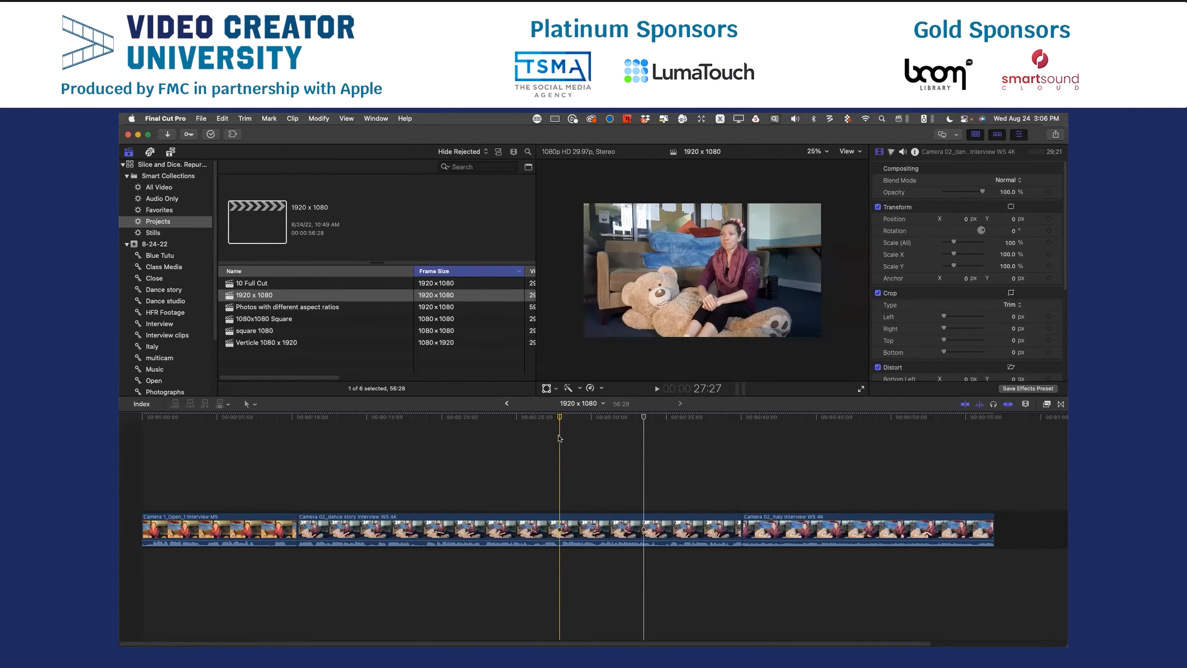
# Reveal the source clip of each of the three interview clips in the timeline in the browser to check their frame sizes.
pyautogui.click(260, 442)
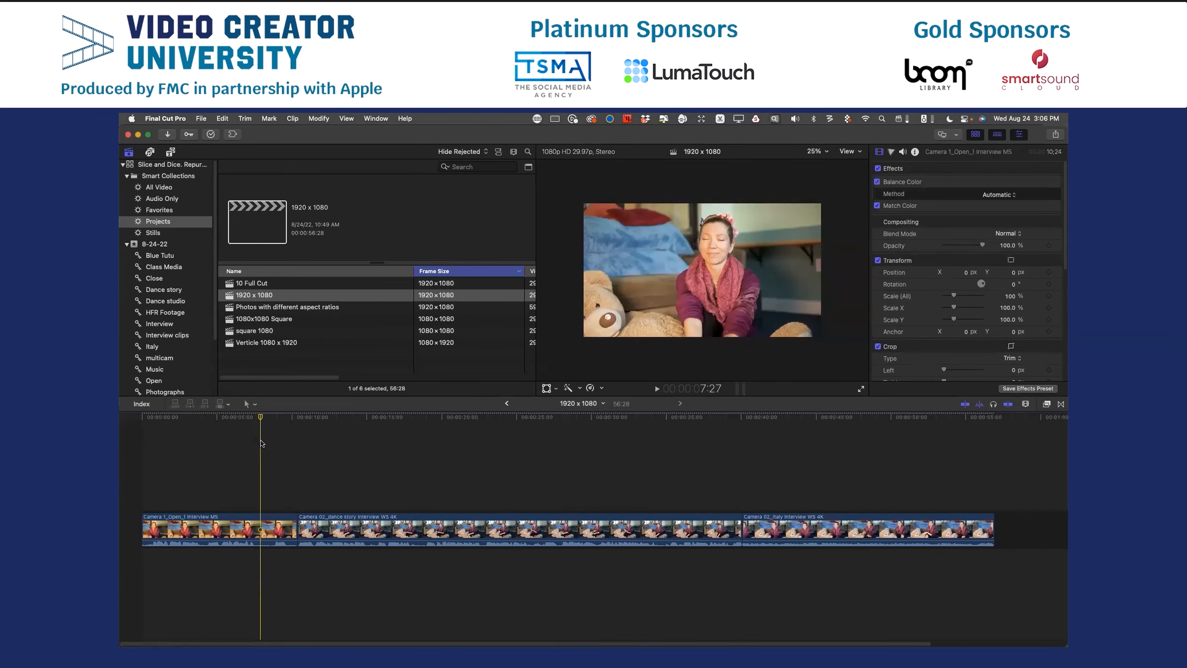
pyautogui.click(251, 527)
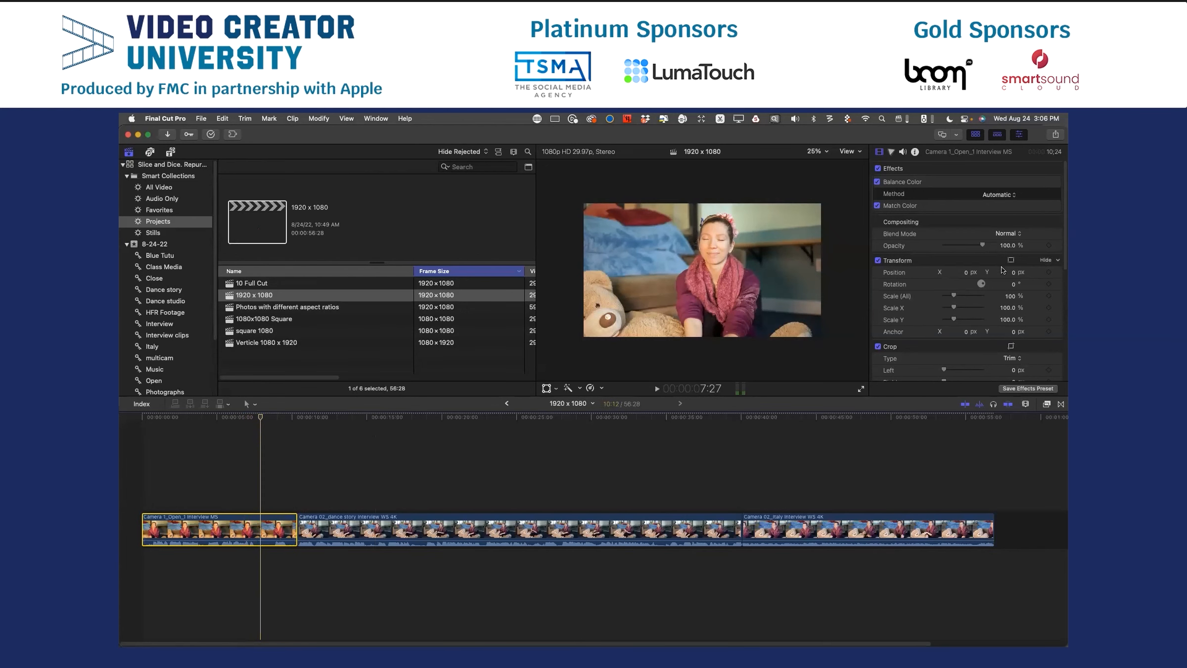
pyautogui.hotkey('shift', 'f')
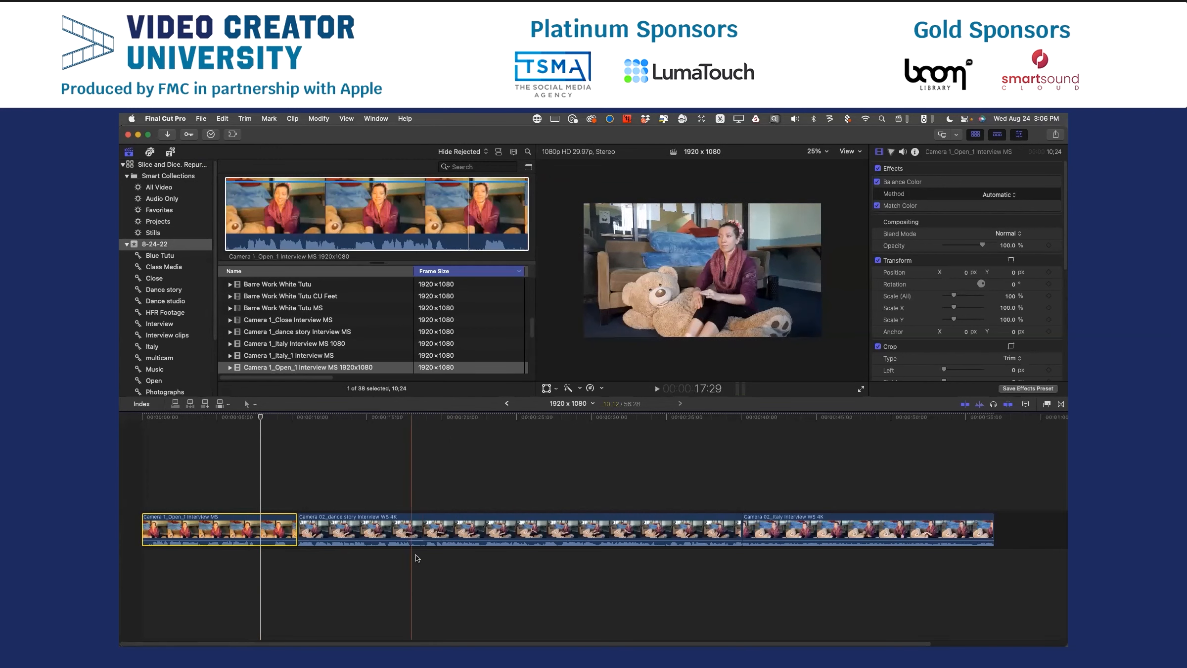
pyautogui.rightClick(432, 524)
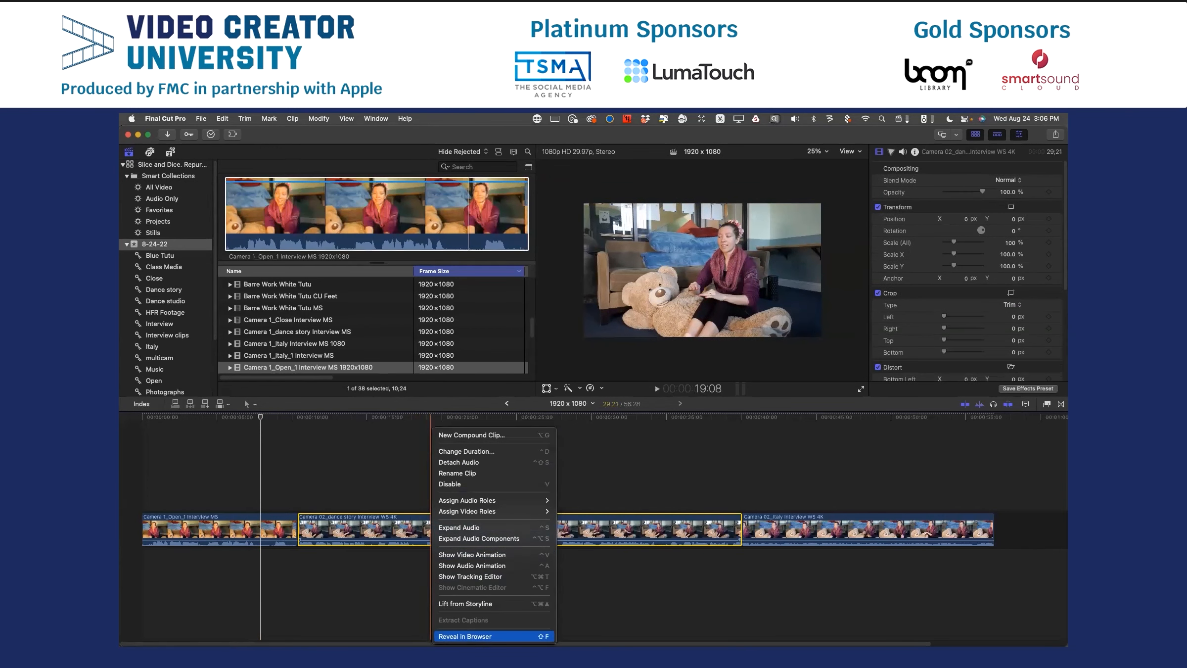
pyautogui.click(465, 636)
pyautogui.rightClick(821, 529)
pyautogui.click(855, 636)
pyautogui.click(807, 589)
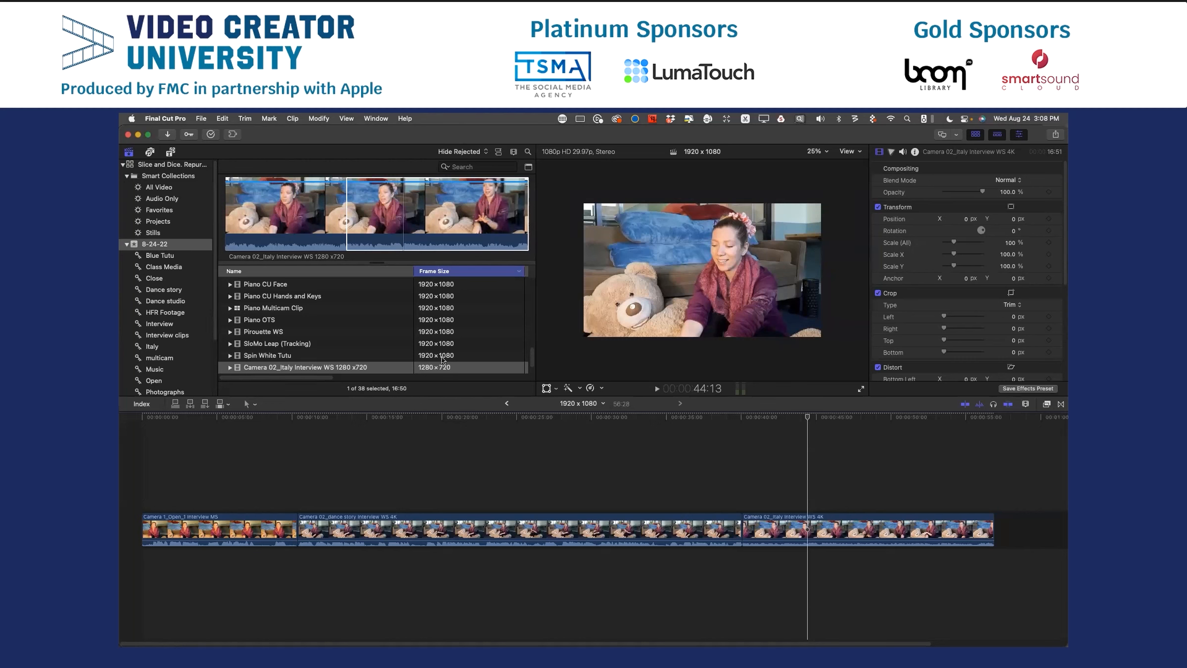
# Switch to the Keynote presentation and review the slides on matching the project to the media and creating the right project size.
pyautogui.press('super+Tab')
pyautogui.press('Tab')
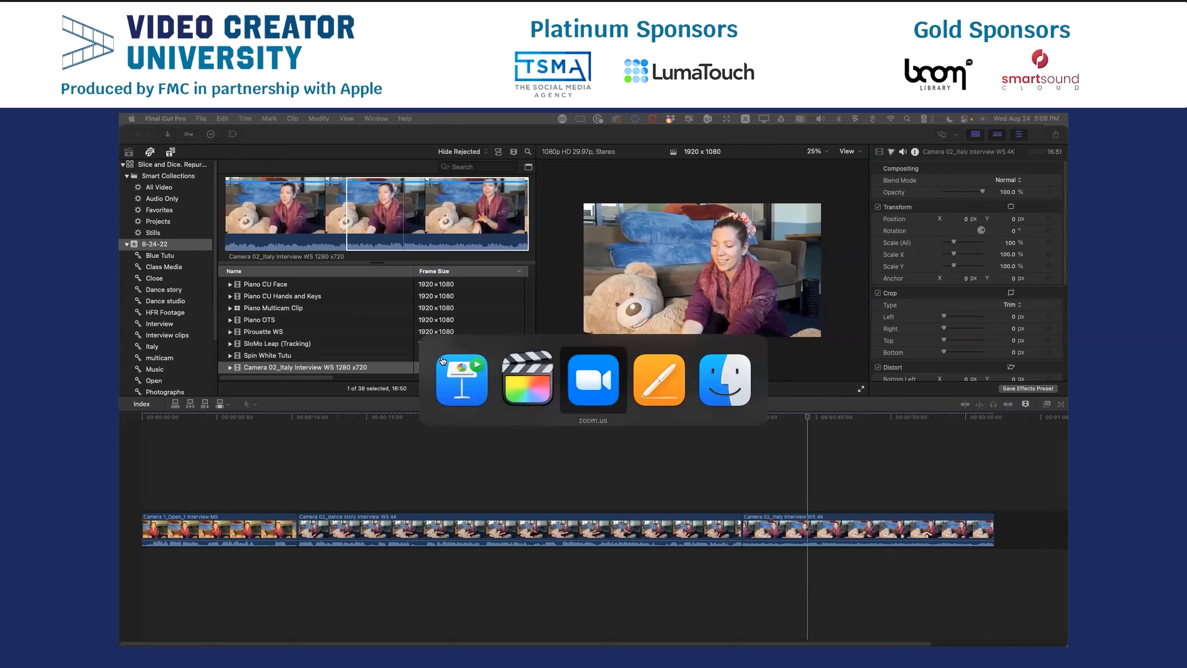
pyautogui.click(442, 360)
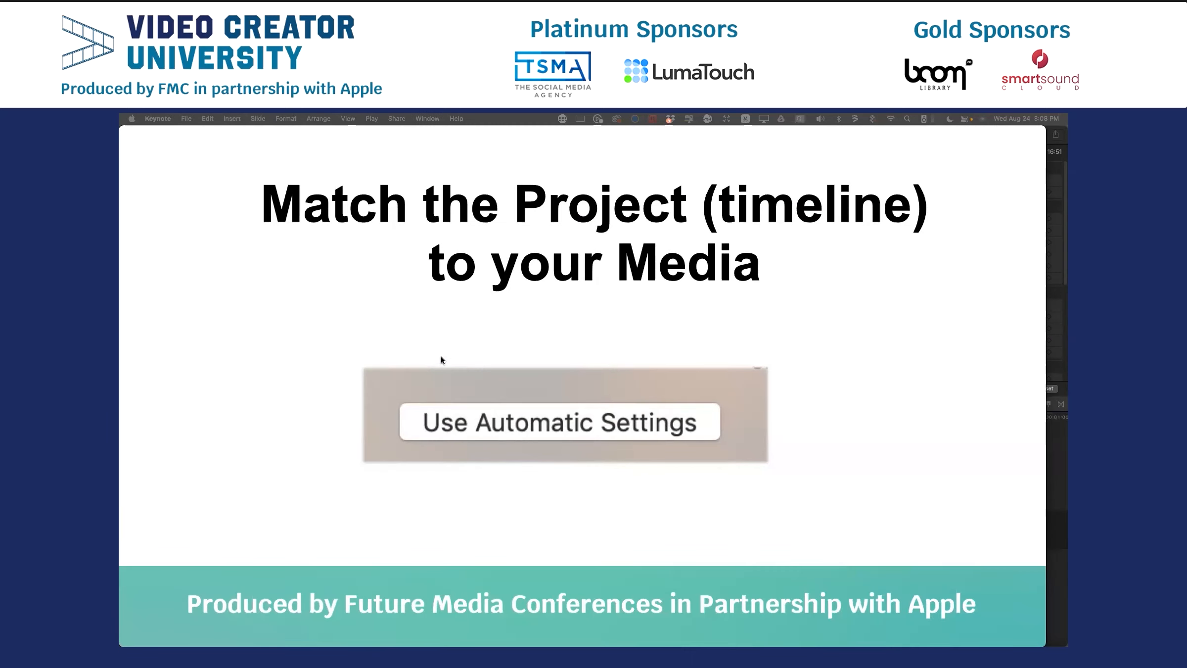
pyautogui.press('Right')
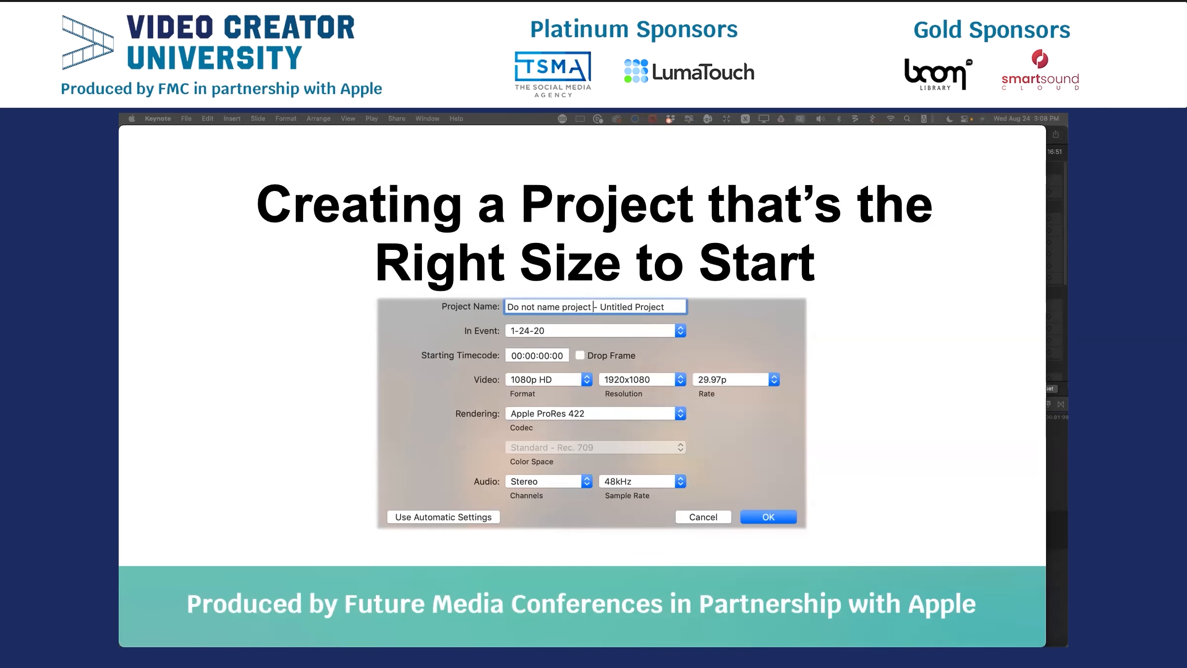
pyautogui.press('Left')
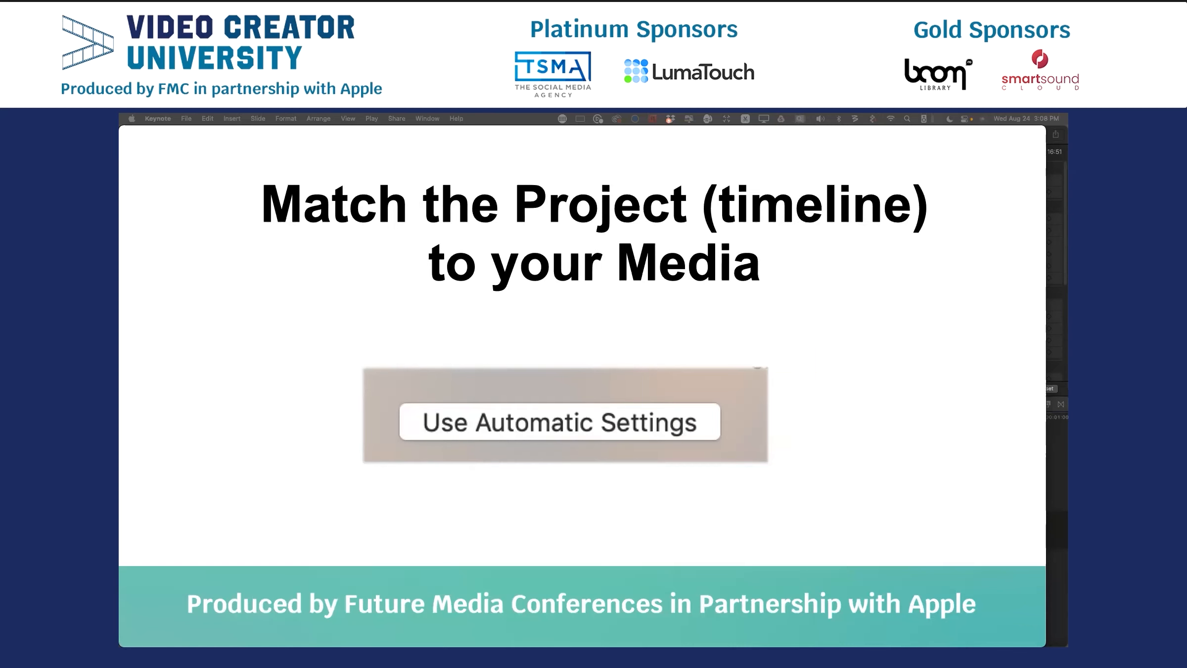
# Switch to Final Cut Pro and create a project named "automatic" in the 8-24-22 event using automatic settings.
pyautogui.press('super+Tab')
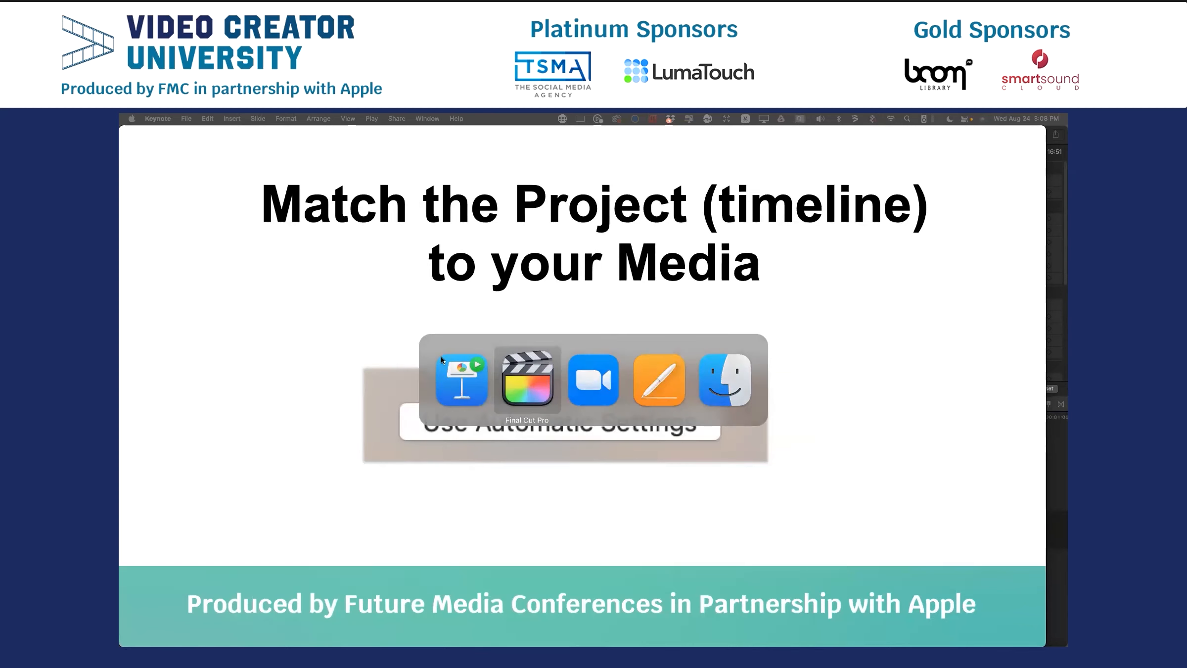
pyautogui.press('super+n')
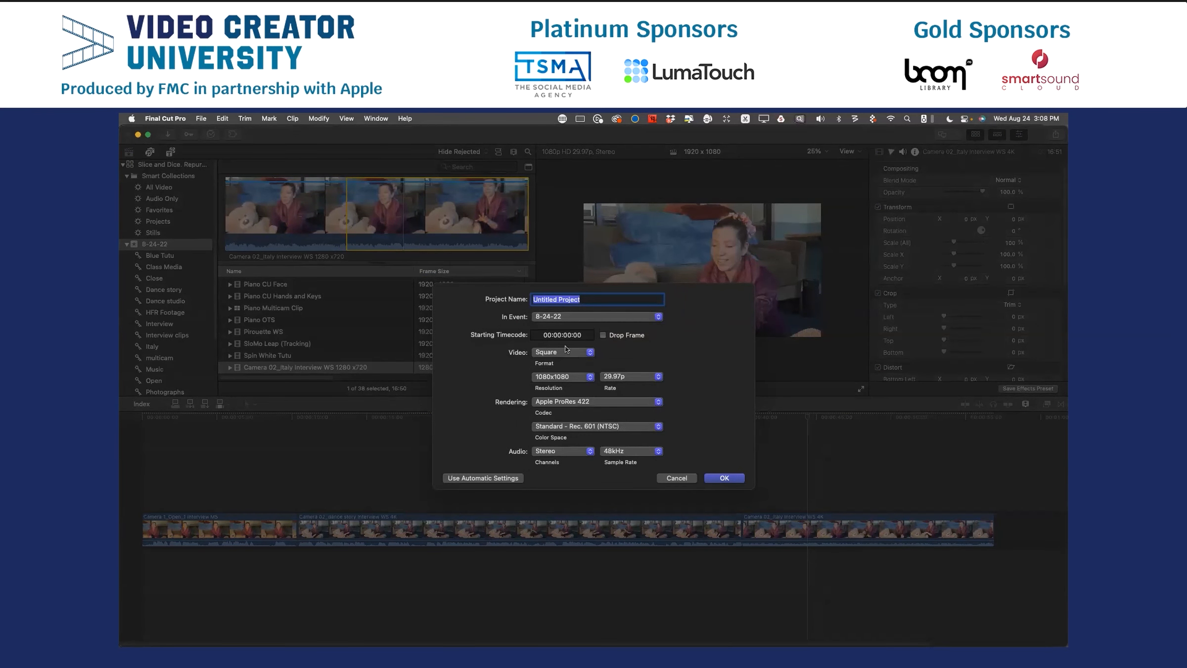
pyautogui.click(500, 478)
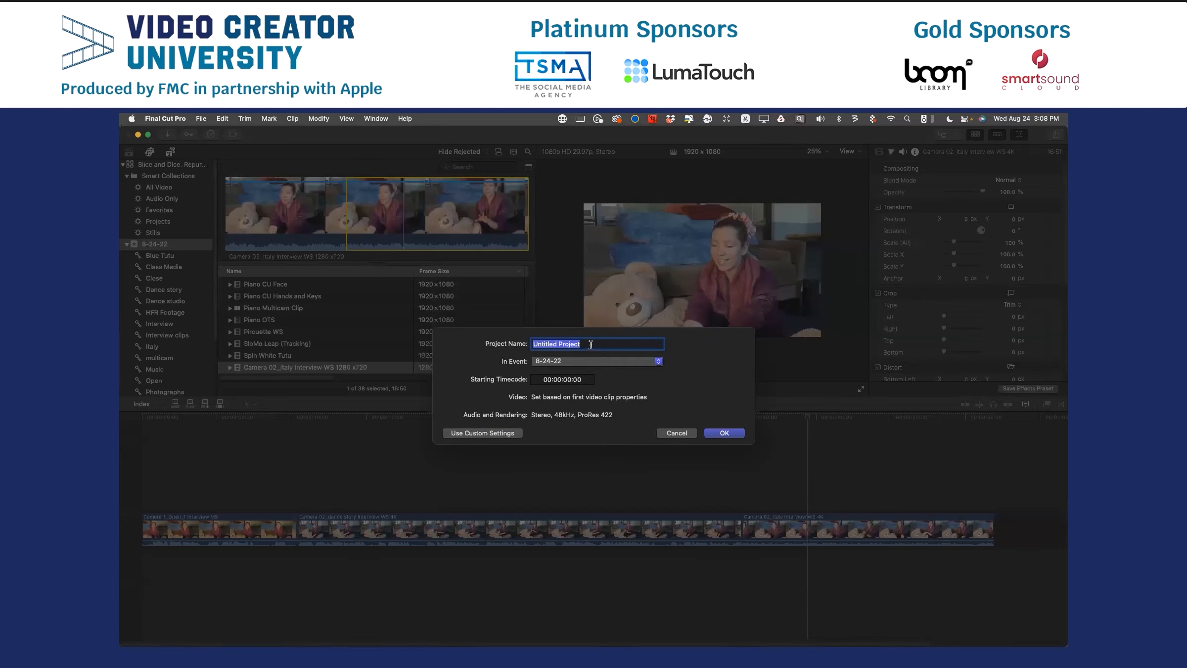
pyautogui.write('automatic')
pyautogui.click(724, 433)
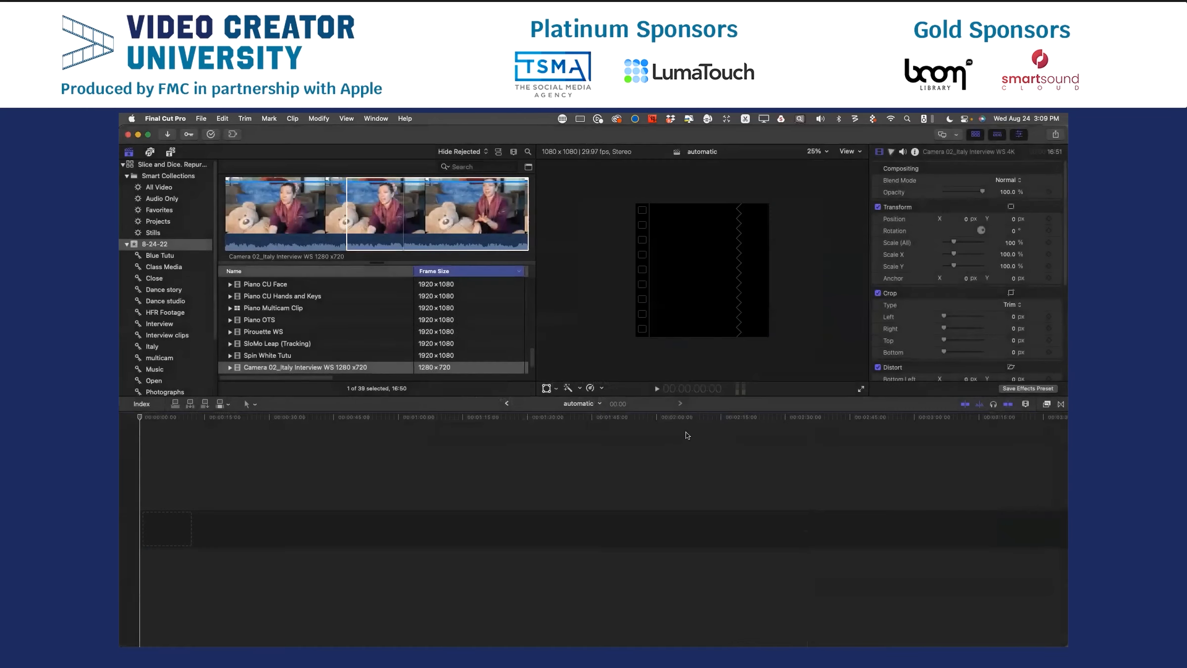
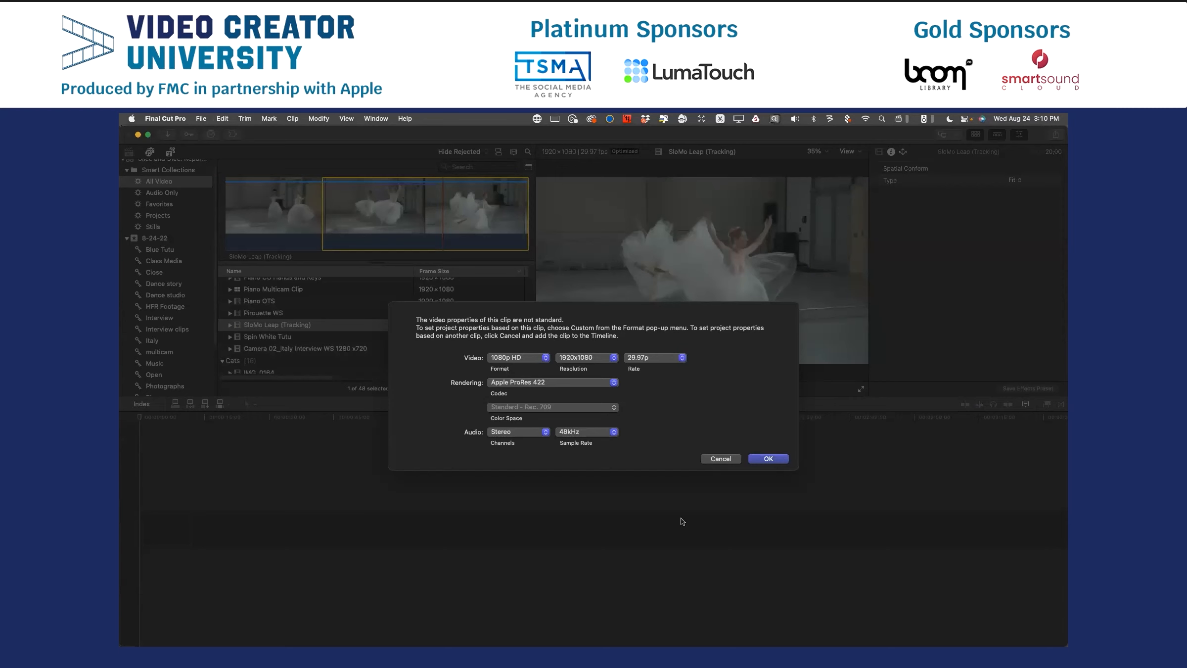
# Accept 1080p HD, 1920x1080, 29.97p project properties for the SloMo Leap (Tracking) clip and preview it in the timeline.
pyautogui.click(760, 459)
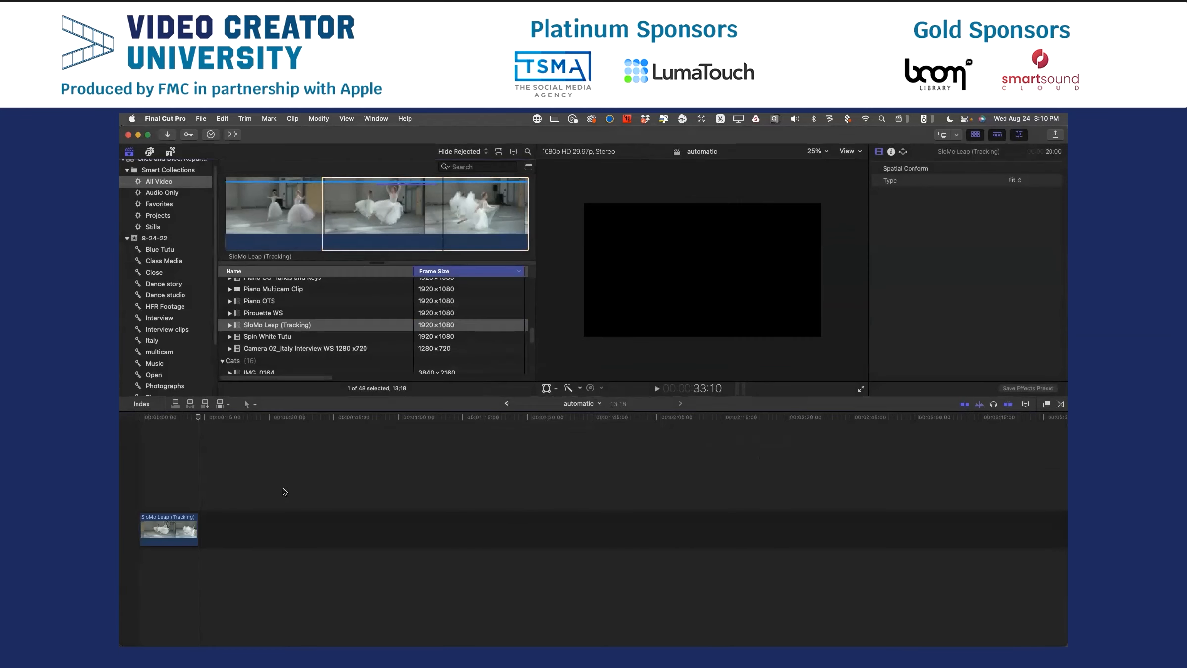
pyautogui.click(167, 431)
pyautogui.press('space')
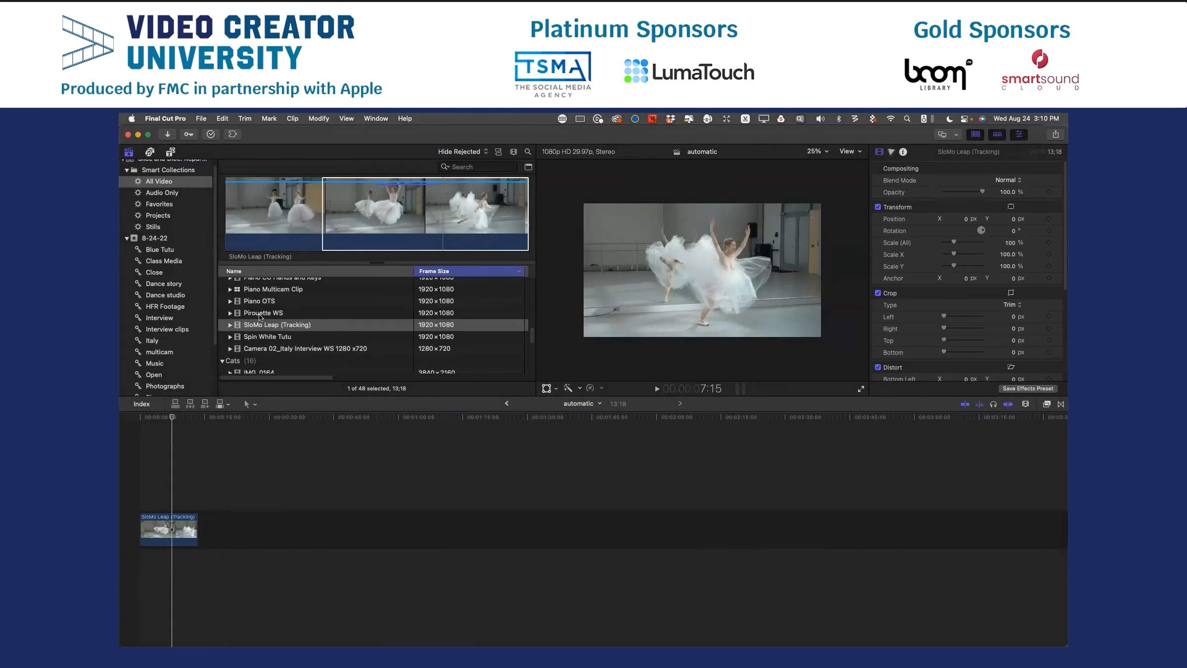
# Show all projects in the library and check the frame size of the "automatic" project.
pyautogui.click(164, 216)
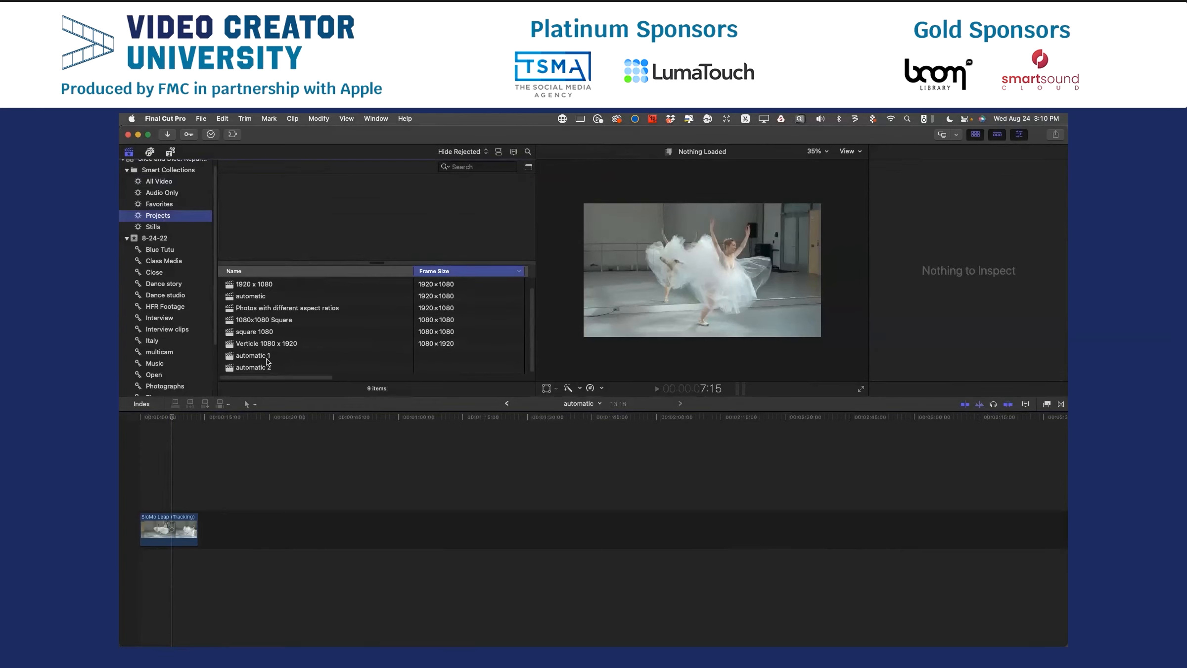
pyautogui.scroll(1, 266, 361)
pyautogui.click(267, 306)
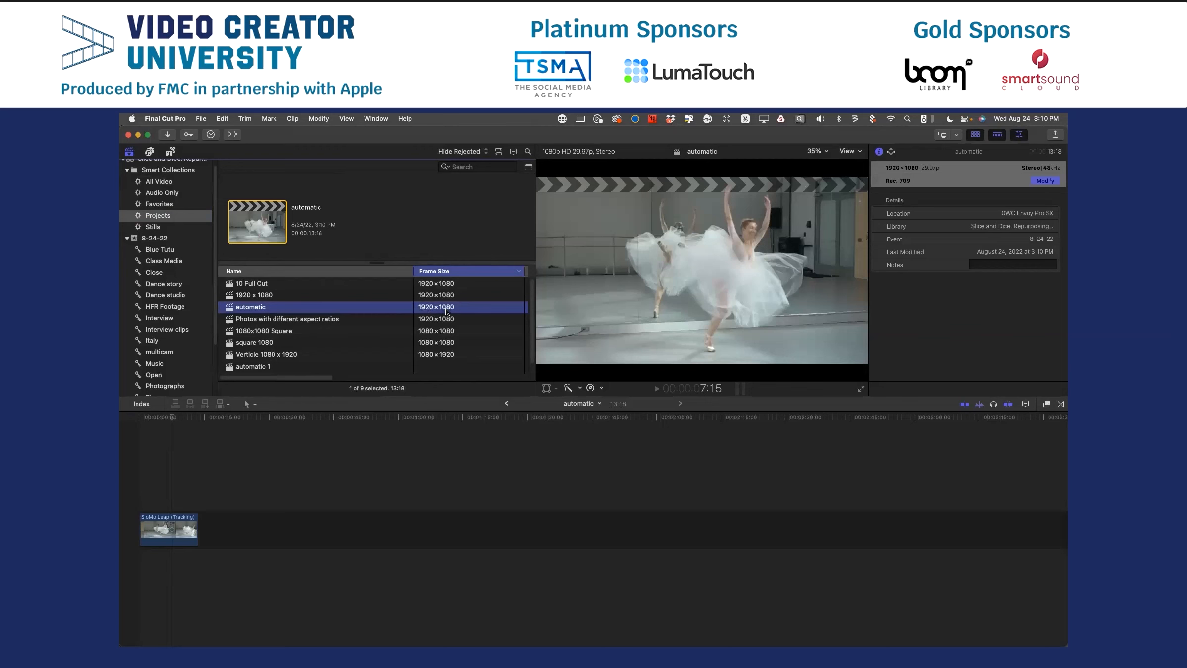
pyautogui.click(152, 469)
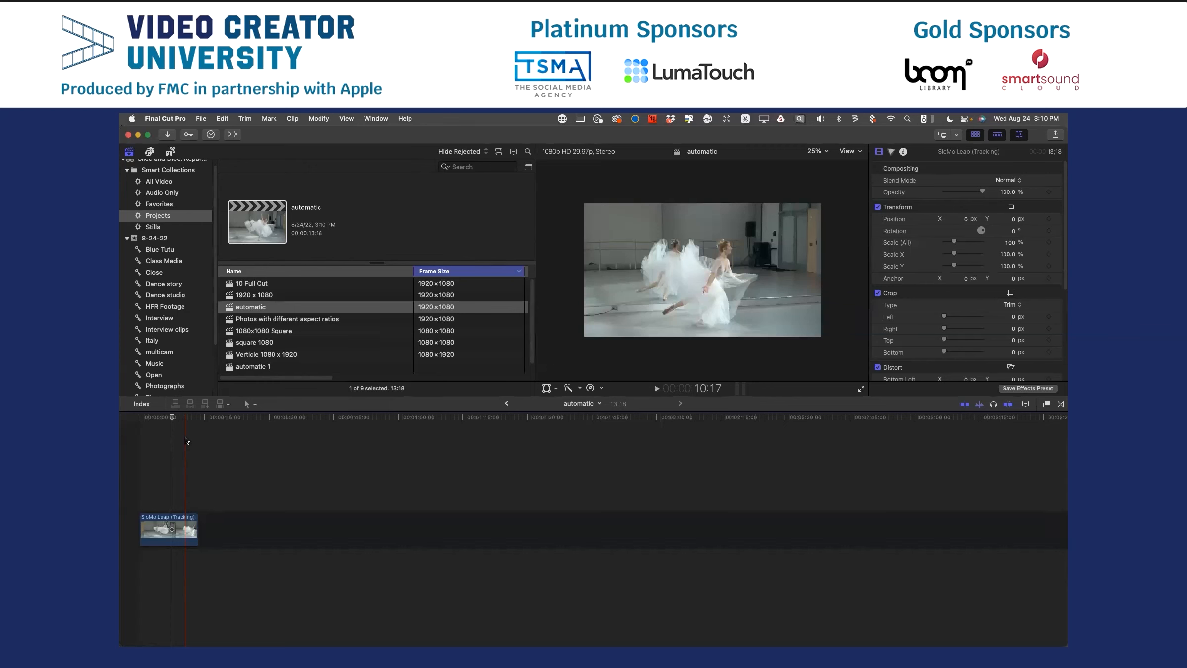
# Open the empty "automatic 1" project and show the clips of the Cats event.
pyautogui.scroll(-1, 266, 360)
pyautogui.doubleClick(266, 361)
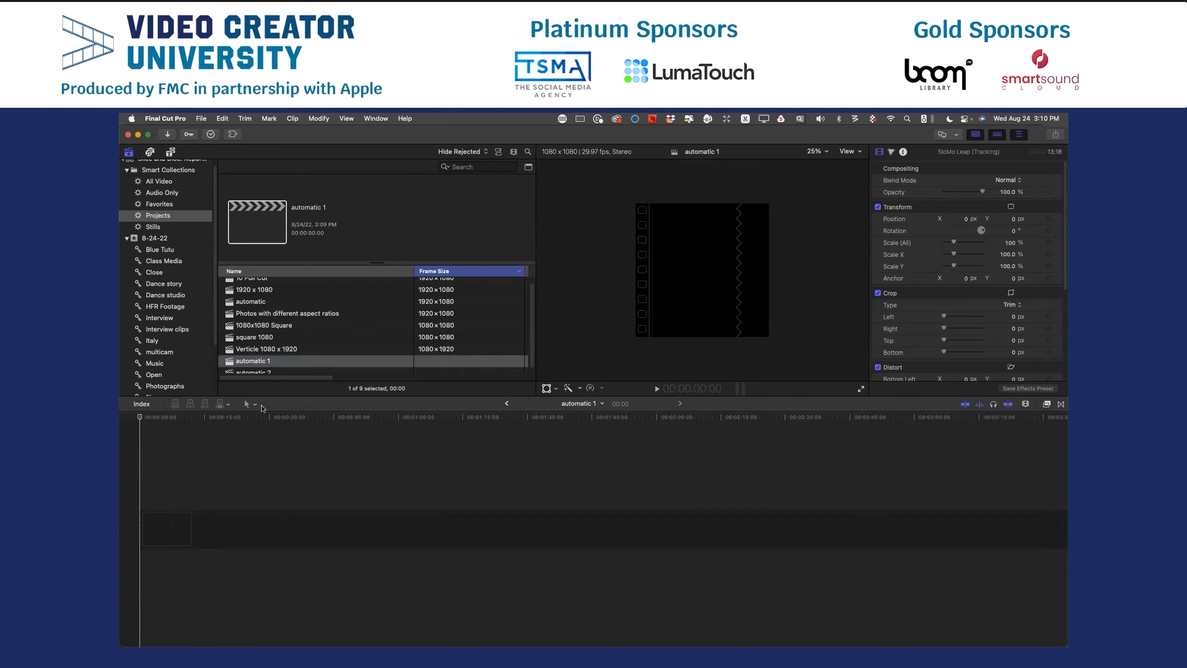
pyautogui.scroll(1, 190, 314)
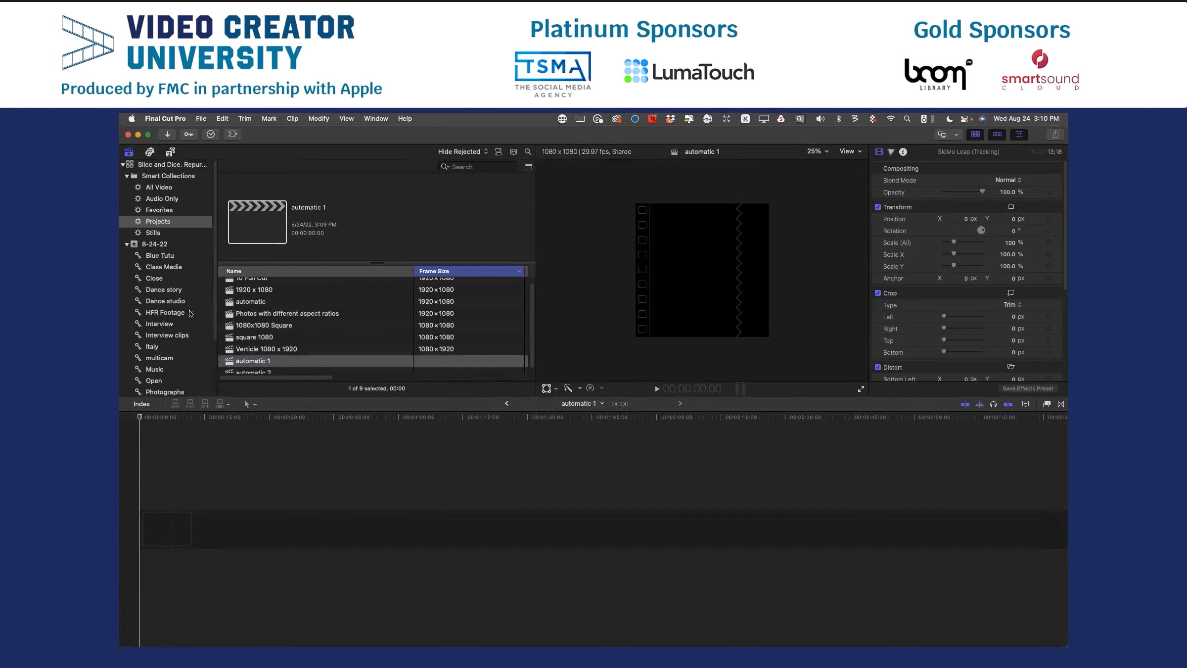
pyautogui.scroll(-5, 174, 284)
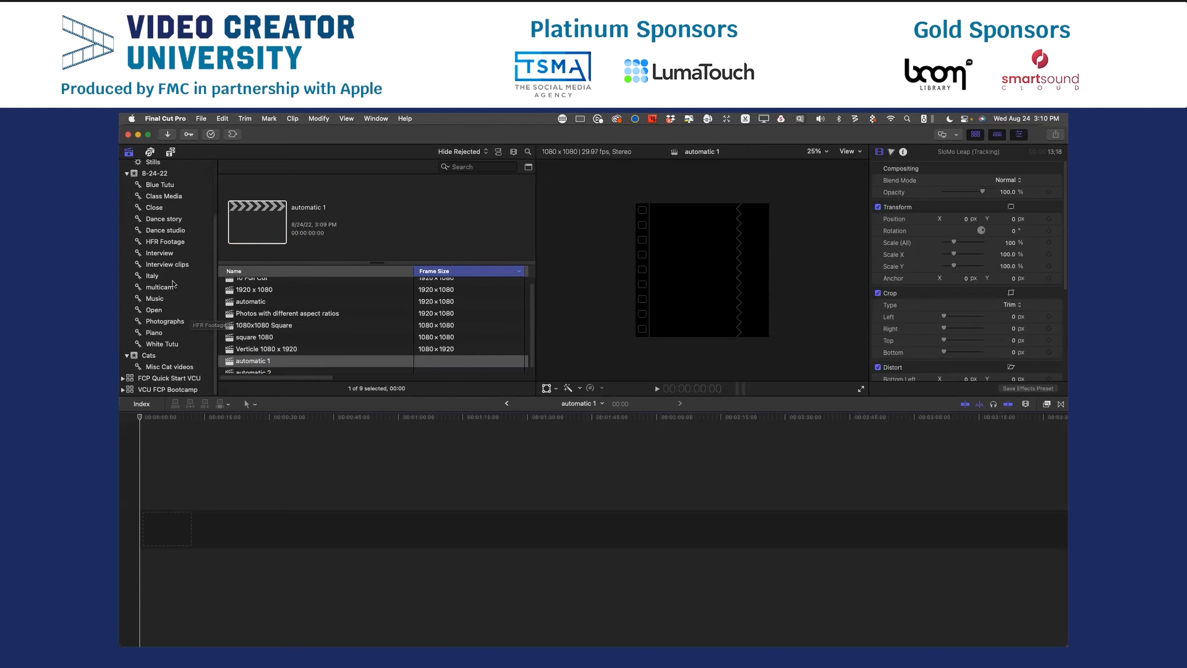
pyautogui.click(149, 358)
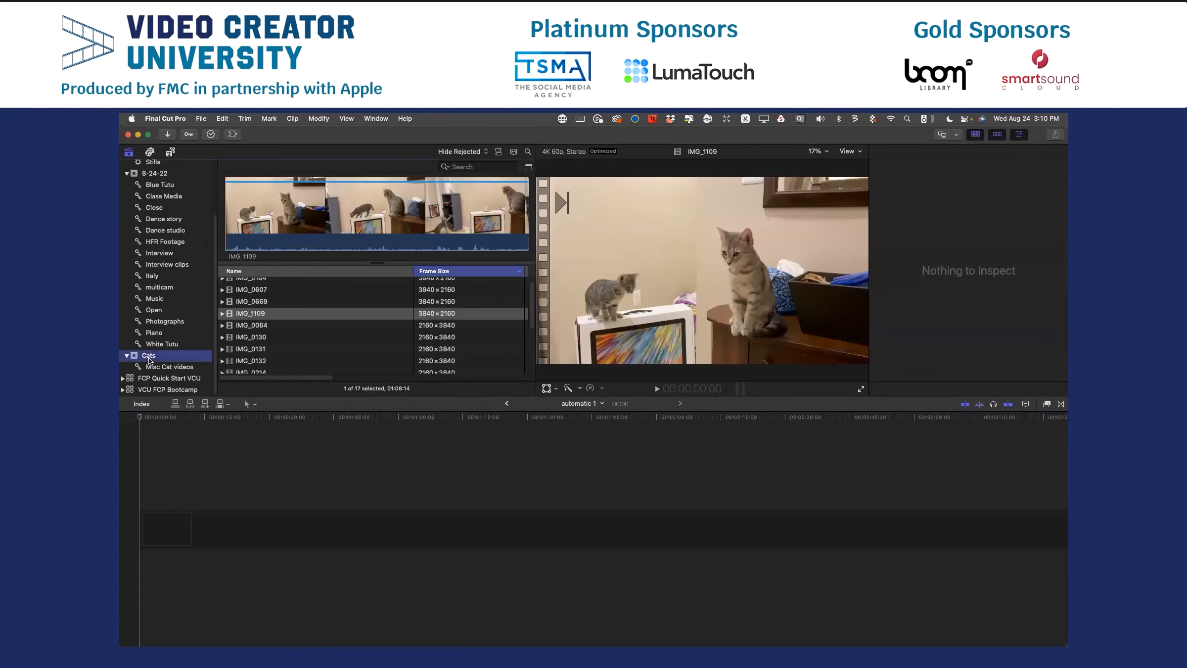
# Preview the vertical 2160×3840 clip IMG_0708 and add it to the start of the empty timeline.
pyautogui.scroll(-5, 425, 334)
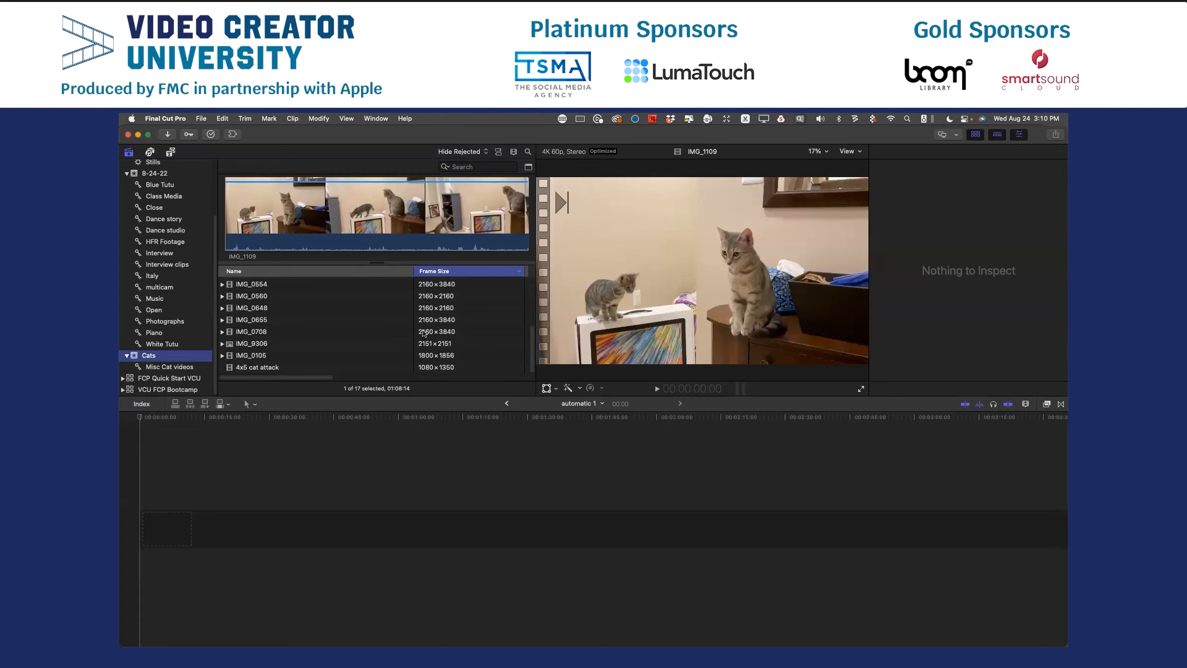
pyautogui.click(423, 331)
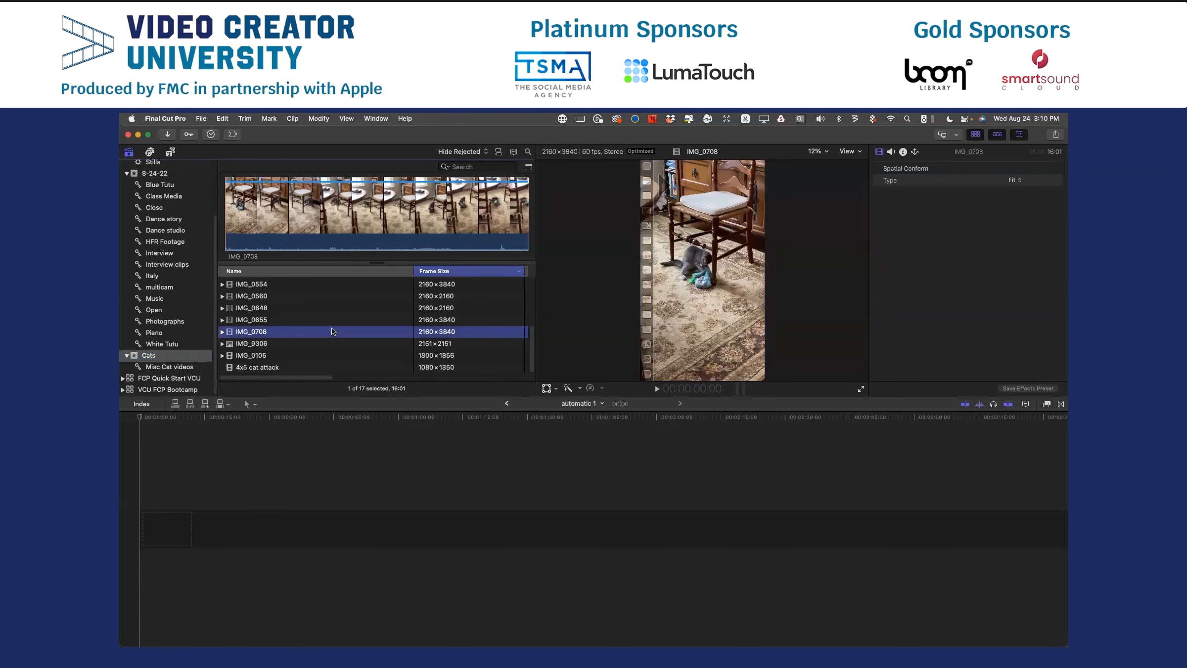
pyautogui.press('space')
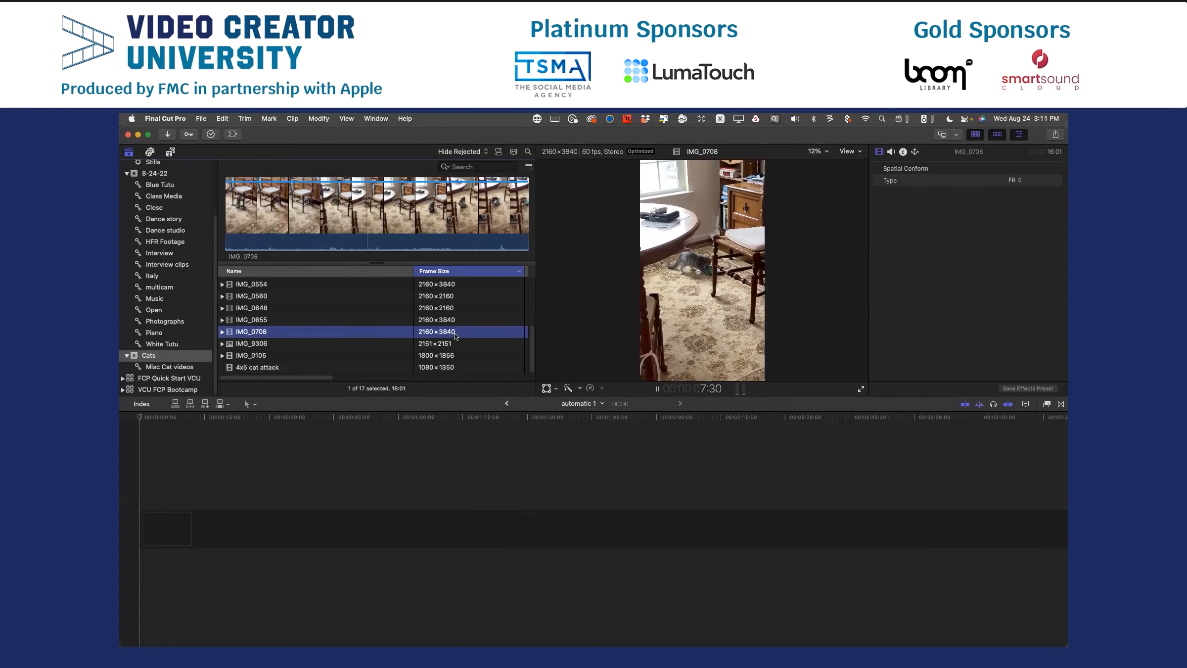
pyautogui.moveTo(455, 336); pyautogui.dragTo(144, 531)
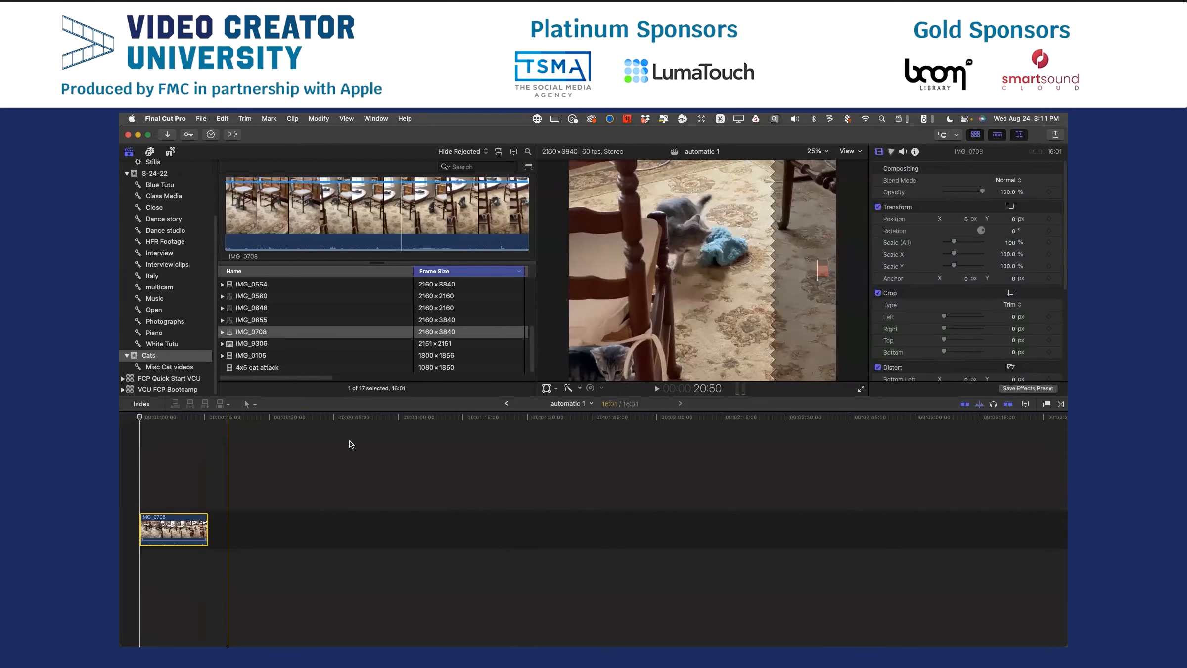
# Set the viewer zoom to Fit and park the playhead within the IMG_0708 clip to view the full vertical frame.
pyautogui.click(169, 417)
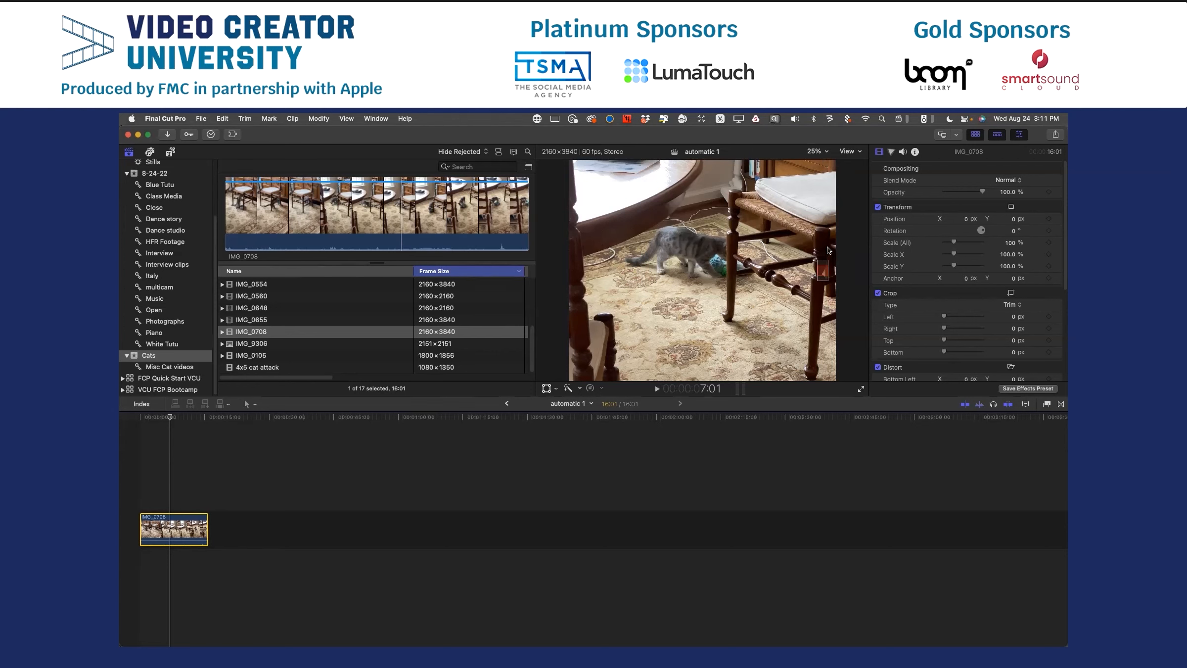
pyautogui.click(826, 152)
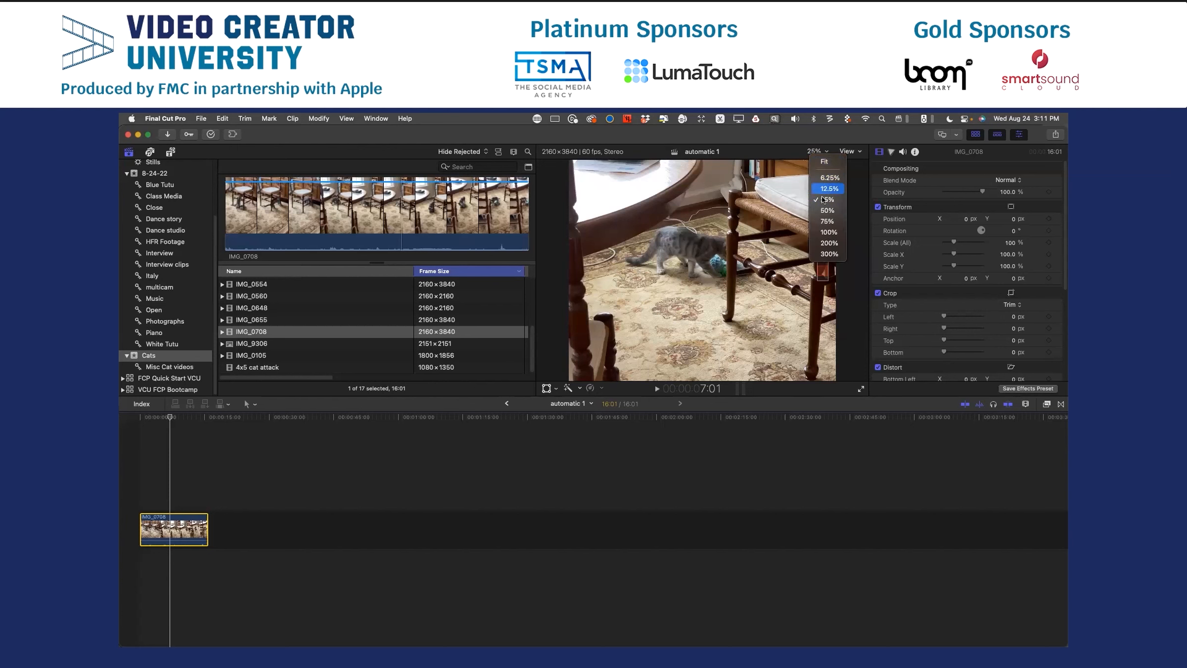
pyautogui.click(829, 164)
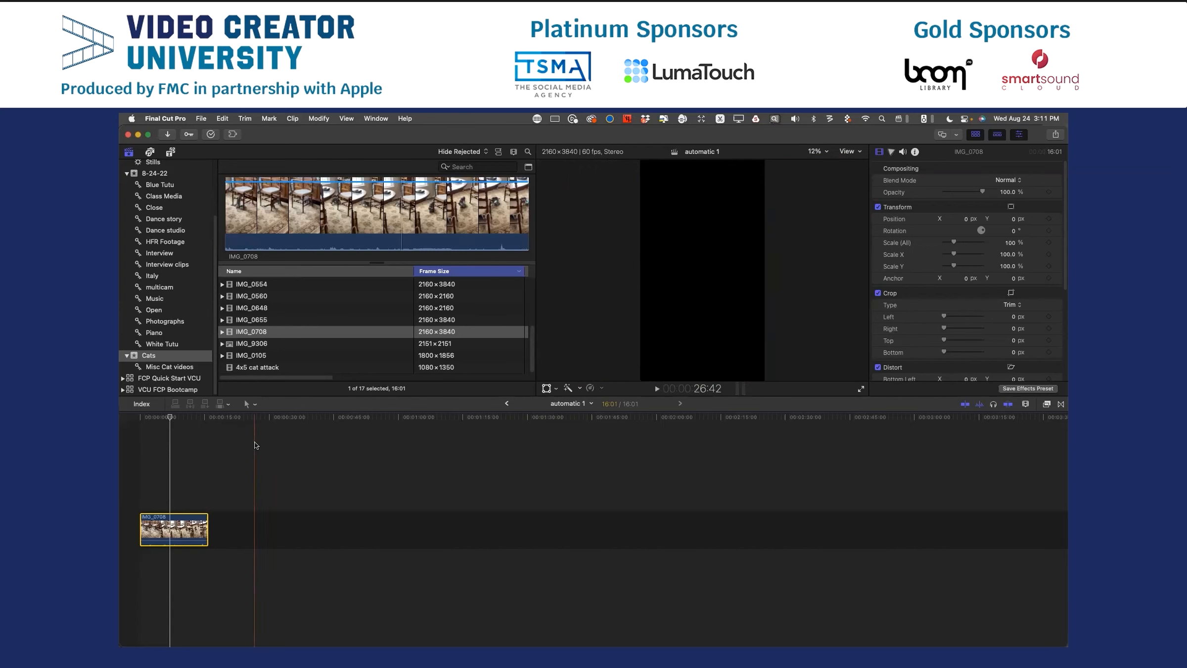
pyautogui.click(178, 417)
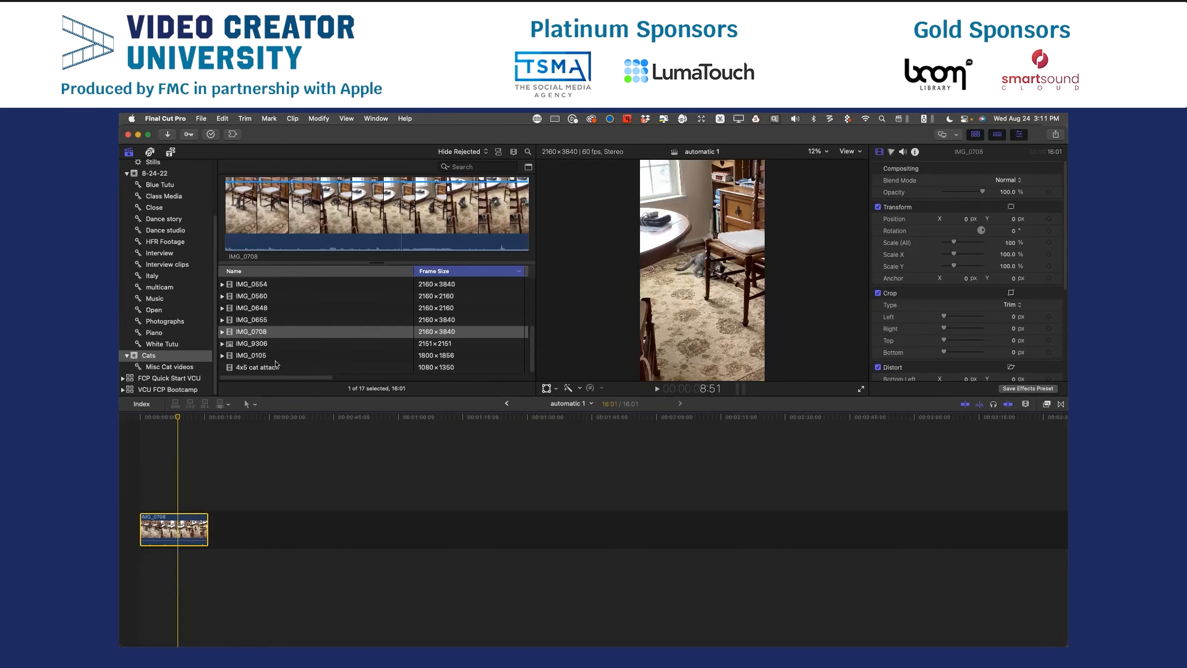
# Show all projects in the library and examine the frame size and video frame rate of "automatic 1".
pyautogui.scroll(3, 158, 225)
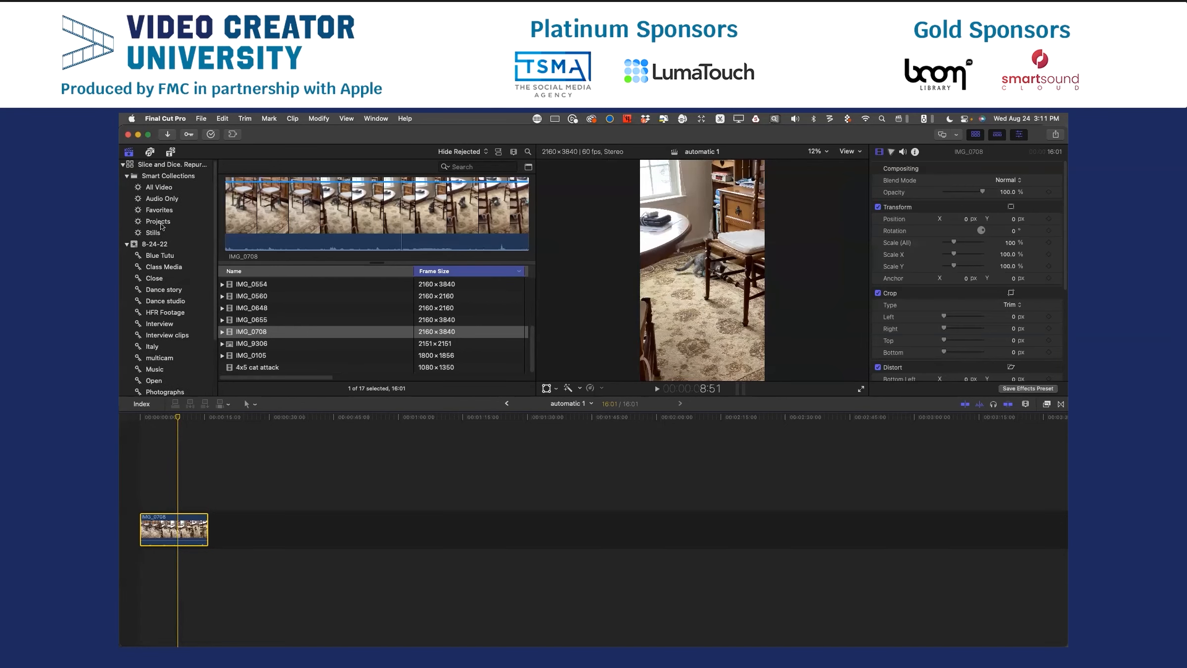
pyautogui.click(158, 221)
pyautogui.scroll(1, 258, 322)
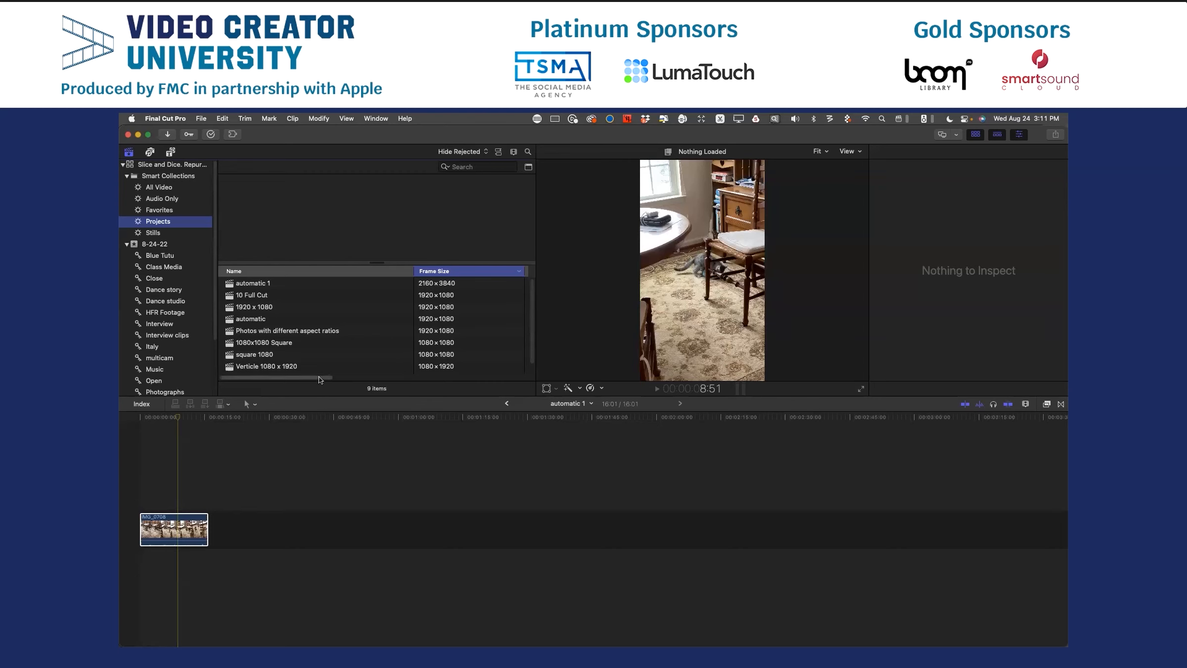
pyautogui.hscroll(5, 370, 382)
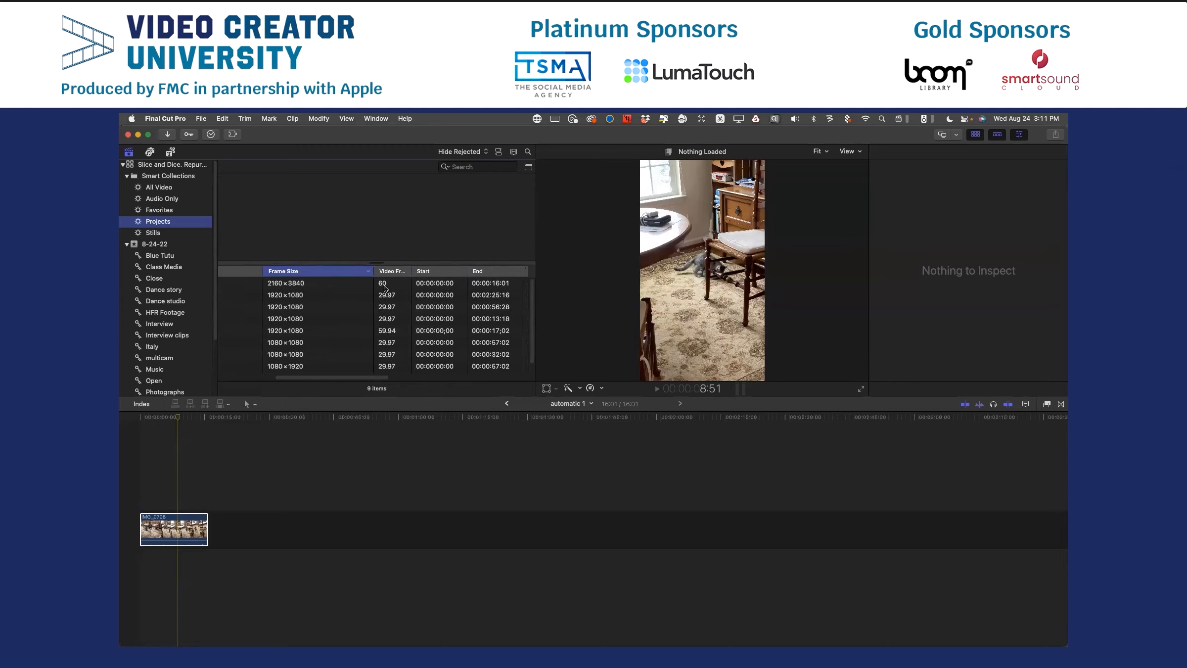
pyautogui.hscroll(-5, 267, 382)
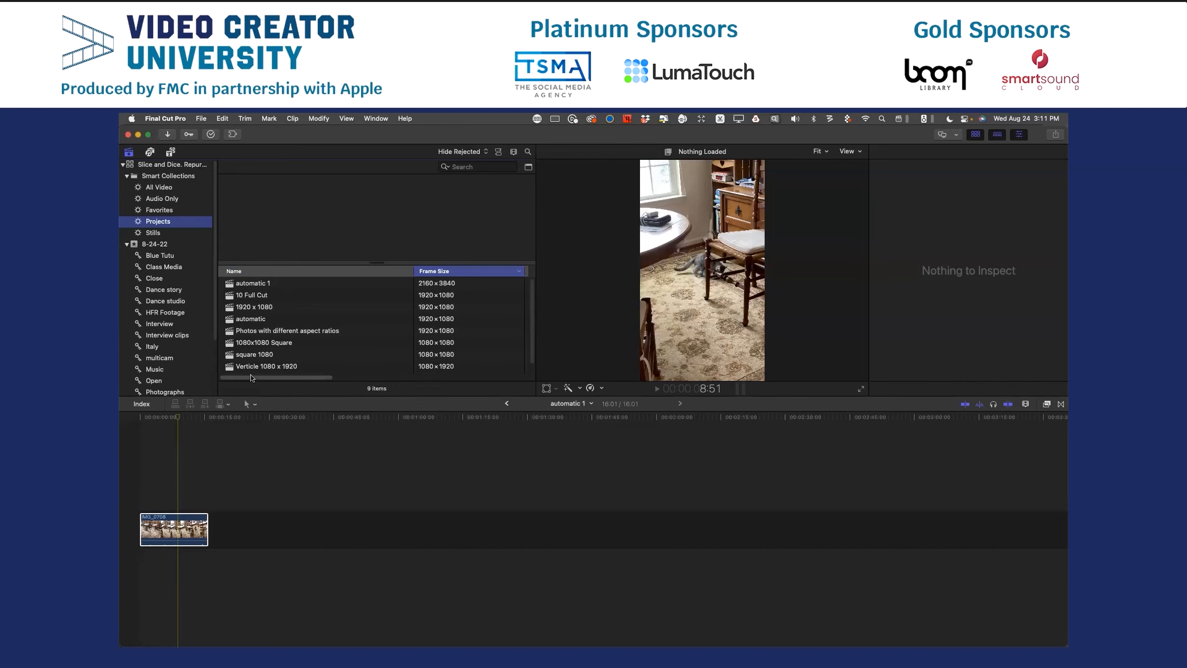
# Delete the IMG_0708 clip from the "automatic 1" timeline and show the clips of the Cats event.
pyautogui.click(190, 527)
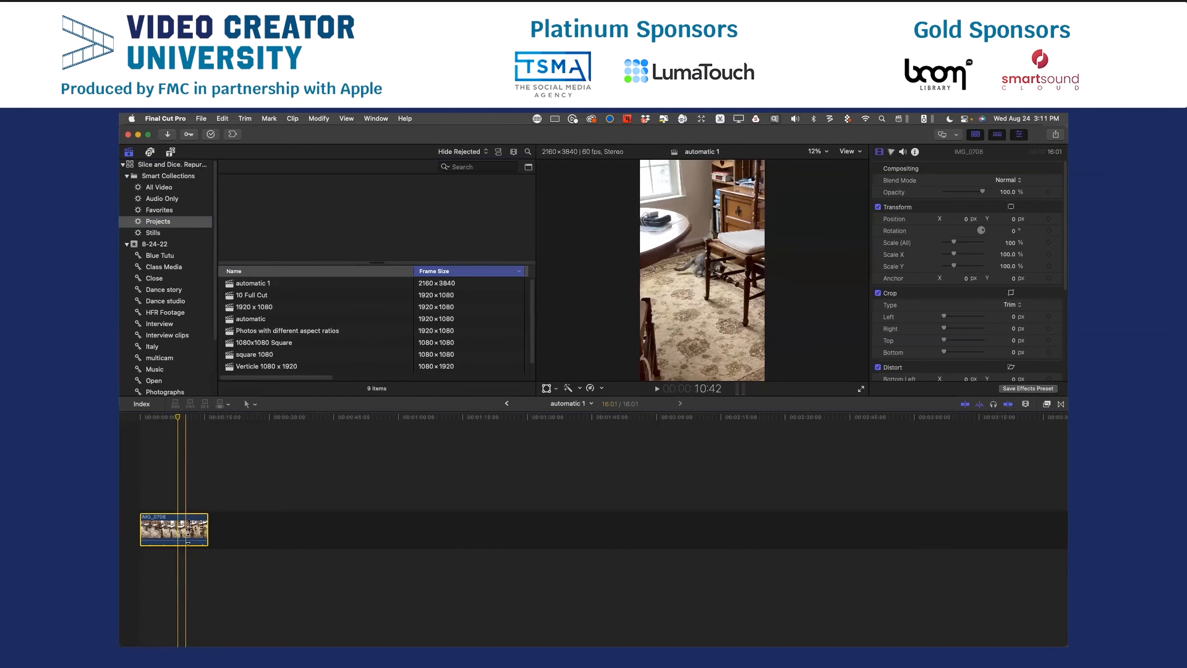
pyautogui.press('Delete')
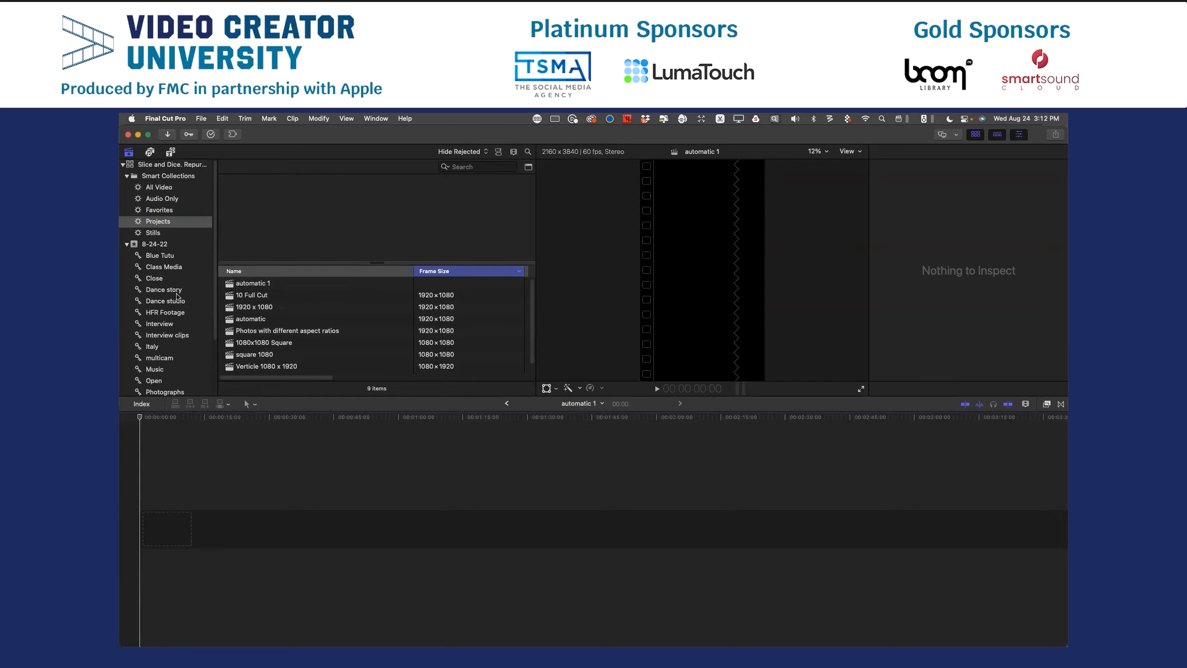
pyautogui.scroll(-3, 166, 366)
pyautogui.click(149, 356)
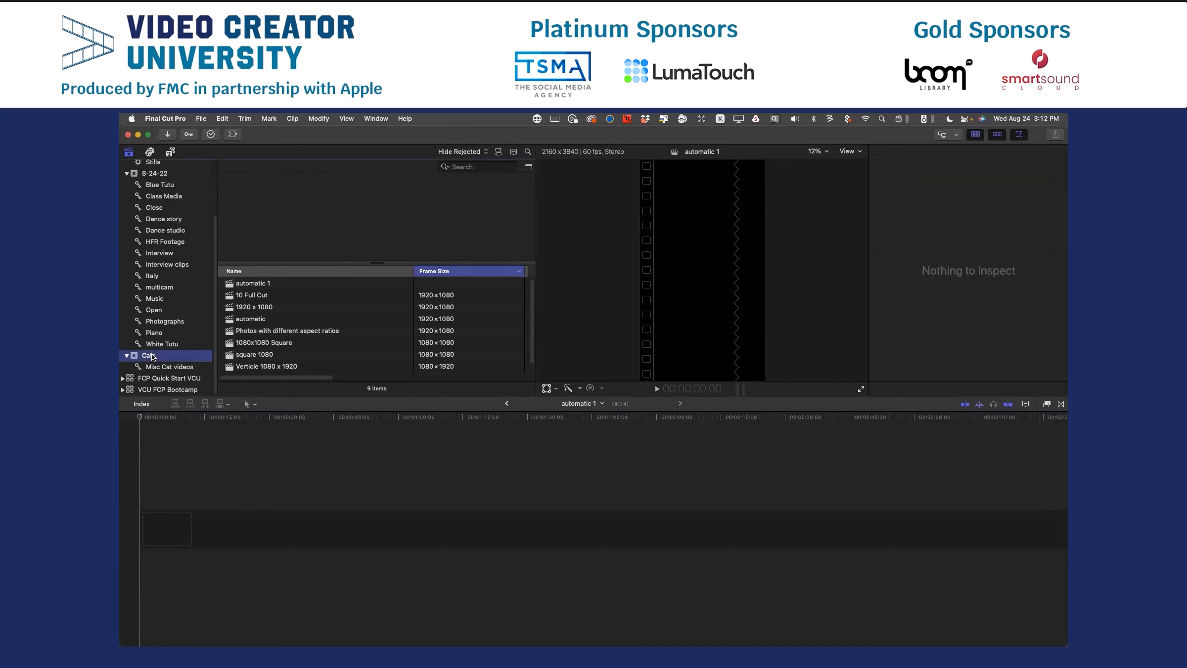
pyautogui.scroll(-3, 378, 317)
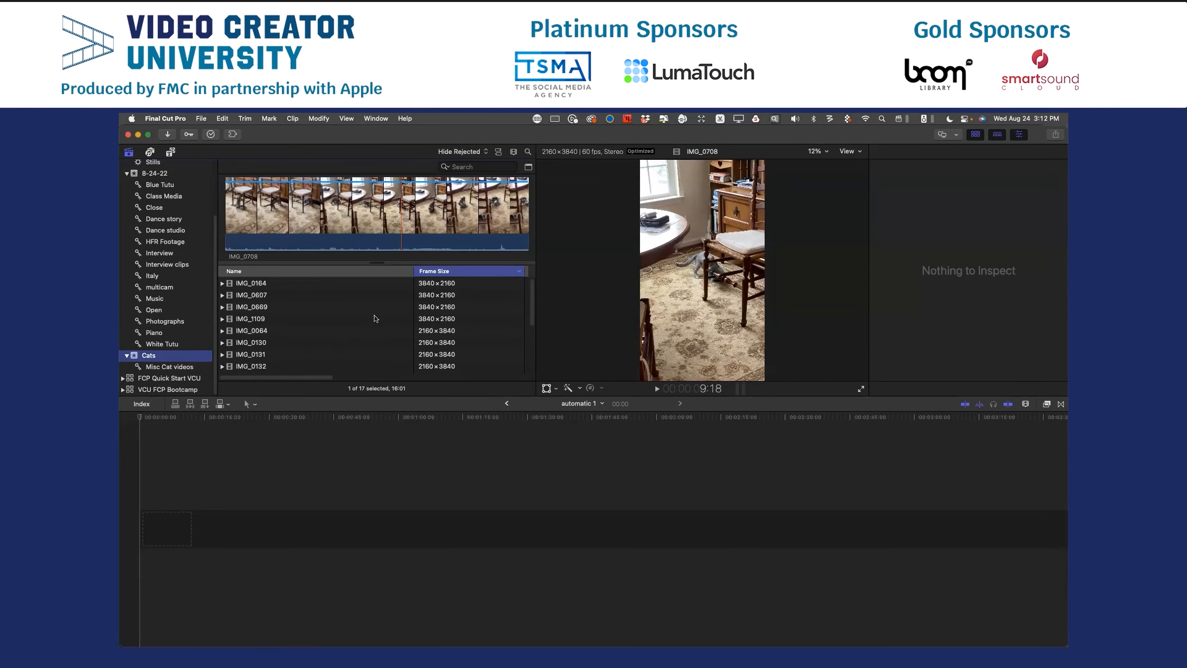
# Add the "4x5 cat attack" clip to the empty "automatic 1" timeline with Vertical 1080x1920, 30p project settings.
pyautogui.click(261, 368)
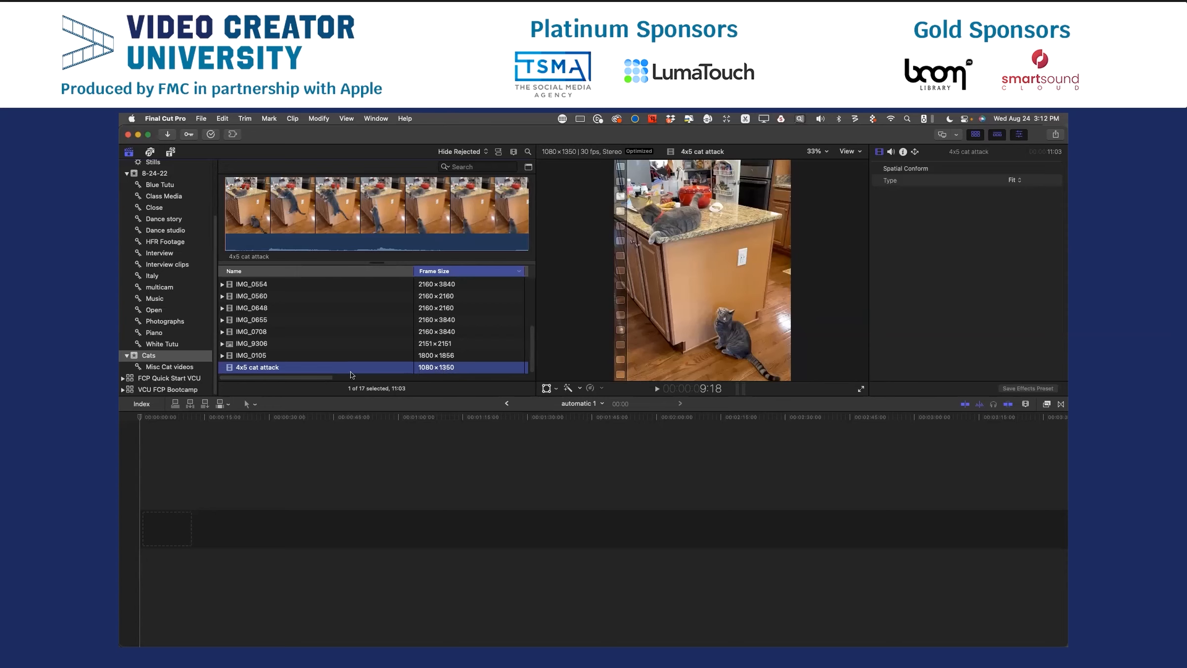
pyautogui.moveTo(425, 371); pyautogui.dragTo(163, 528)
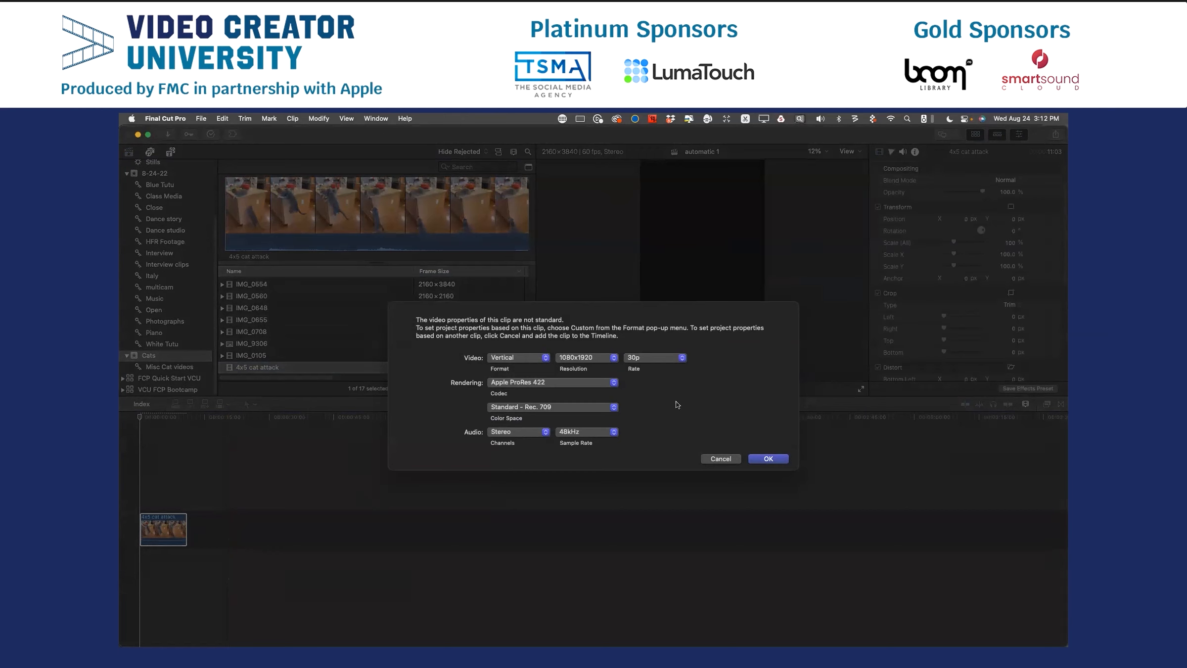
pyautogui.click(766, 459)
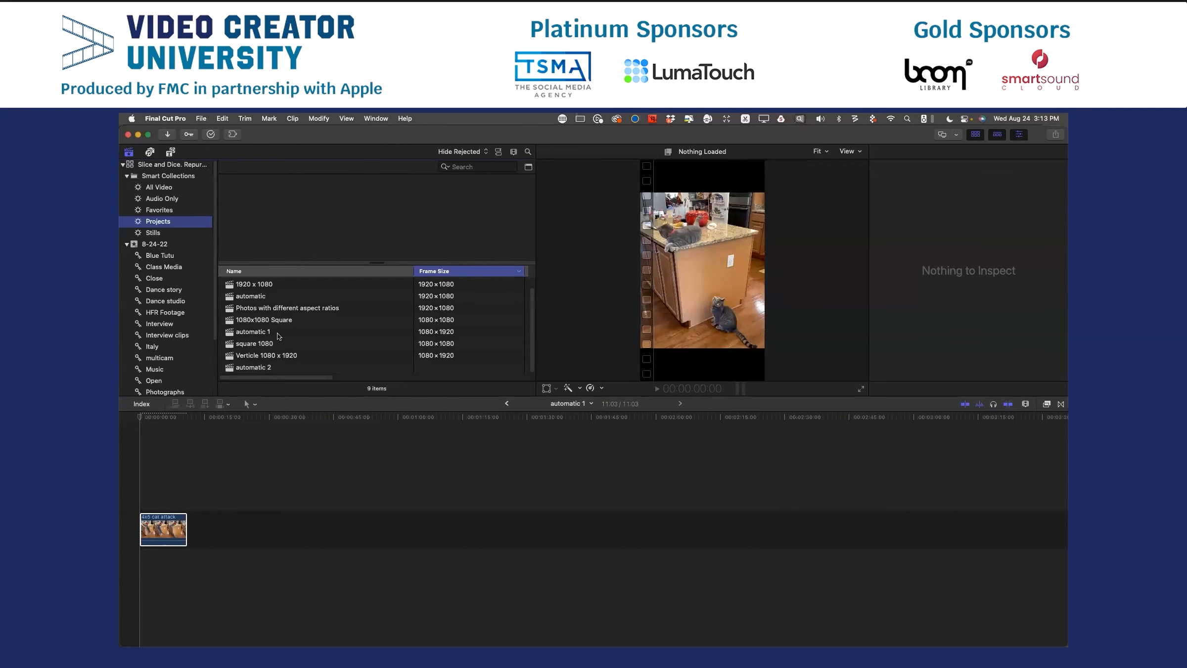
# Examine the frame size of "automatic 1" in the project list and play part of its "4x5 cat attack" clip.
pyautogui.click(349, 330)
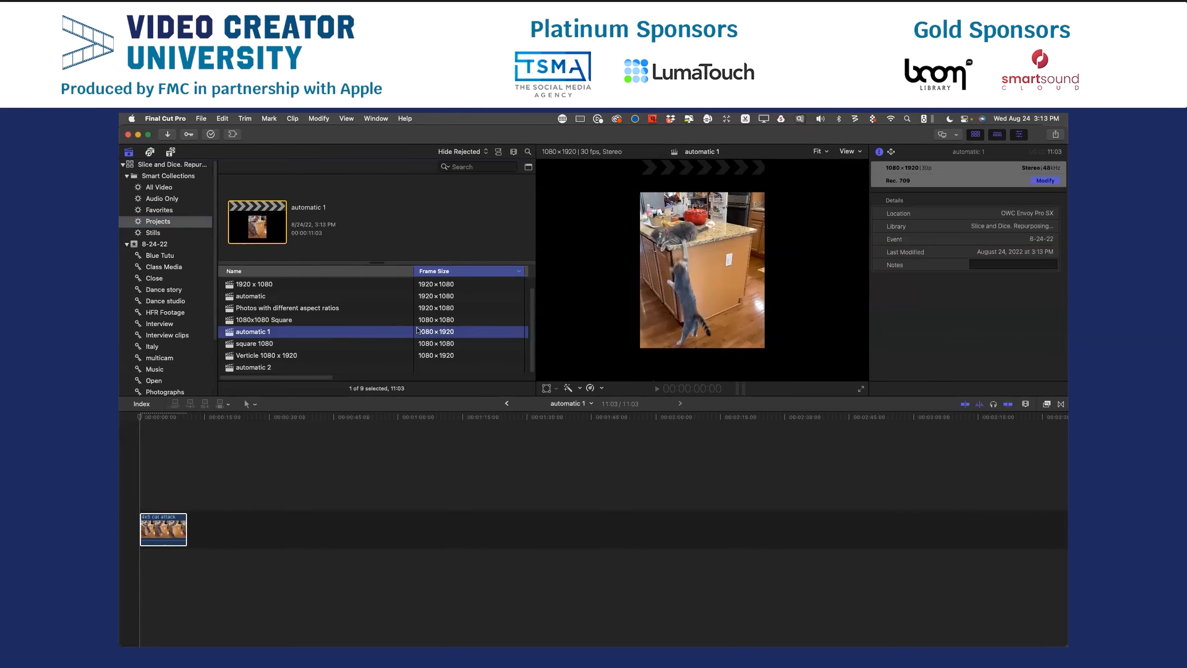
pyautogui.click(191, 428)
pyautogui.click(167, 416)
pyautogui.press('space')
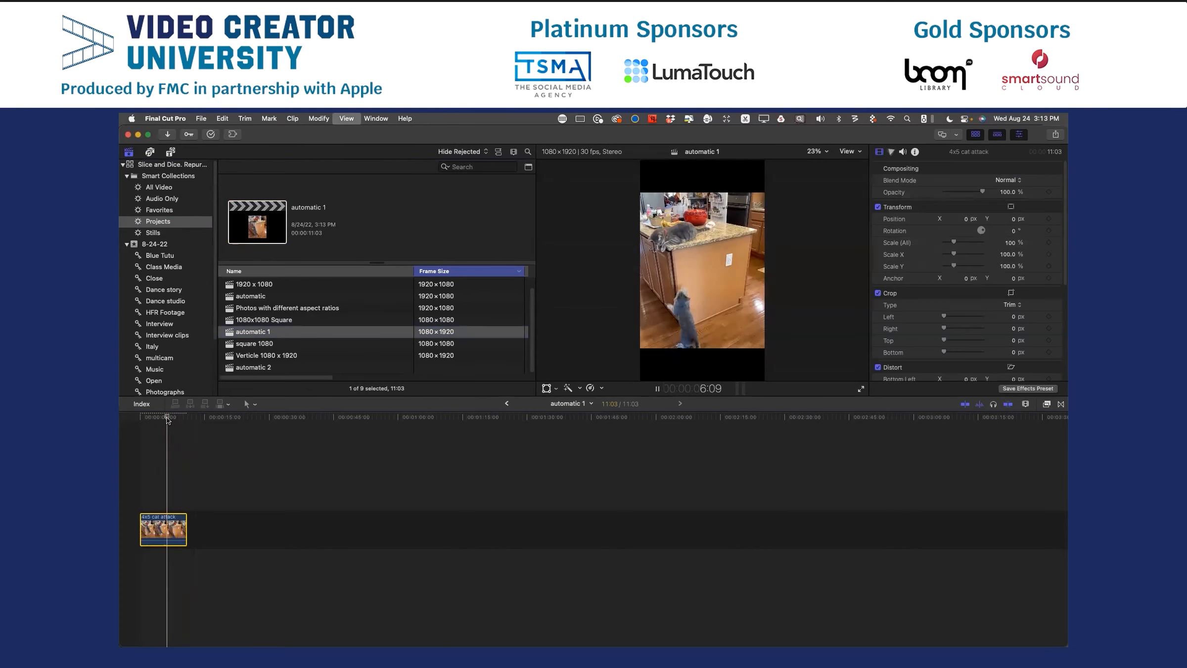
pyautogui.press('space')
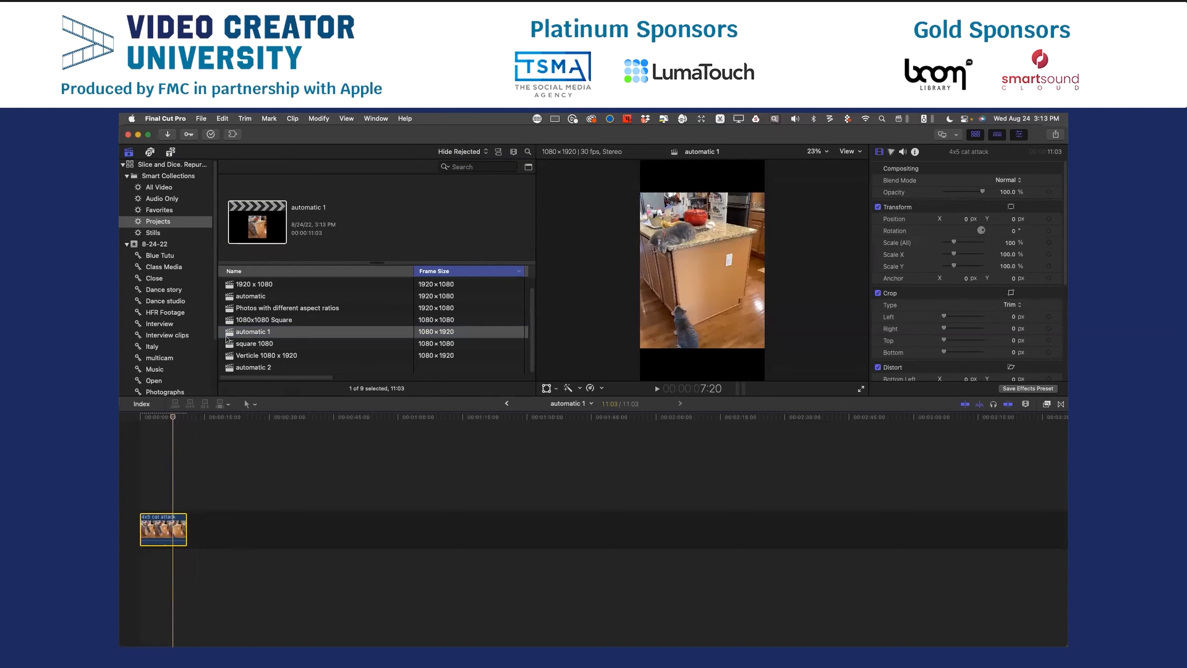
# Open the empty "automatic 2" project from the library's project list.
pyautogui.click(259, 368)
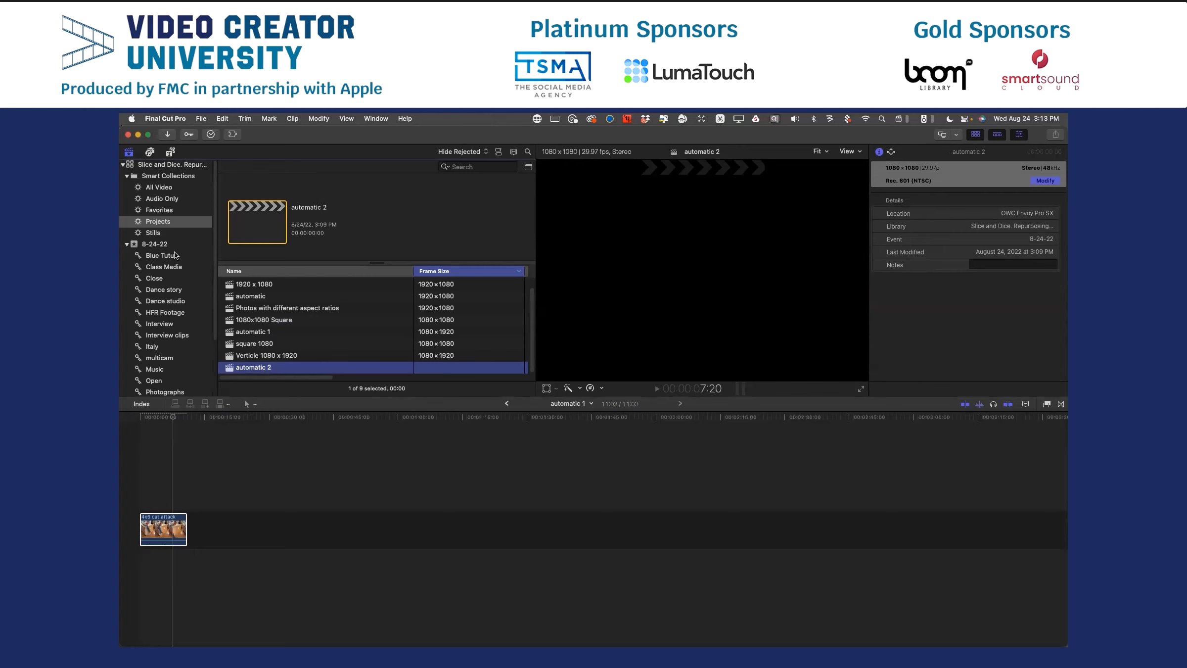
pyautogui.scroll(-3, 173, 269)
pyautogui.click(169, 370)
pyautogui.click(268, 366)
pyautogui.scroll(3, 165, 268)
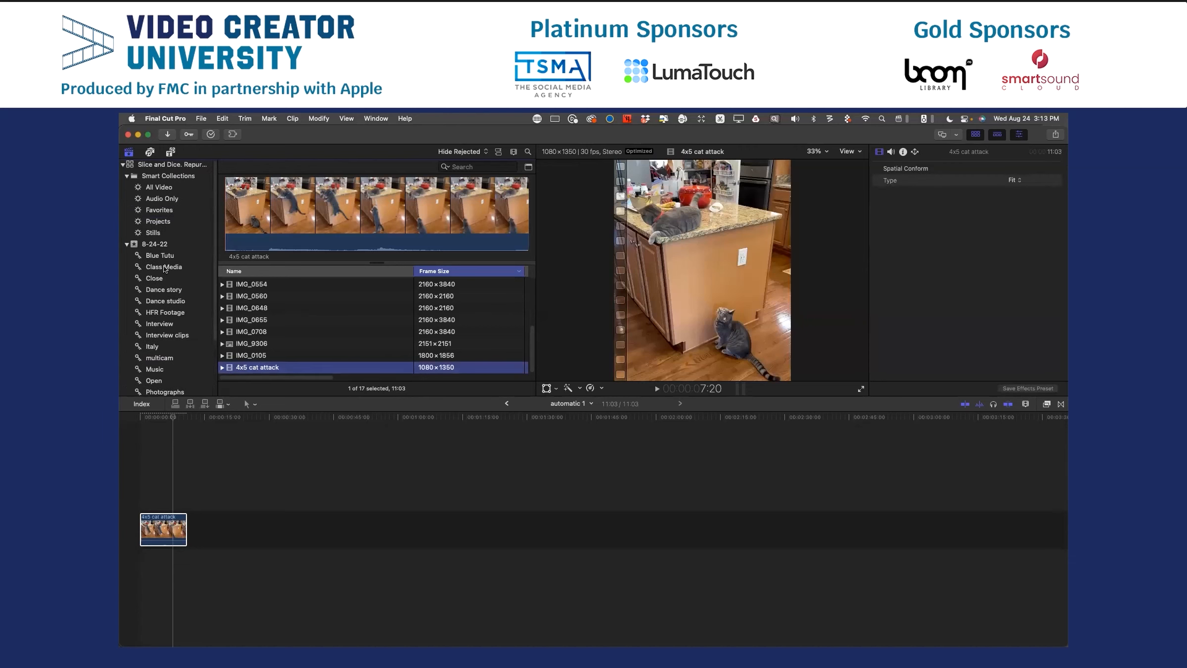
pyautogui.click(158, 222)
pyautogui.scroll(-3, 168, 267)
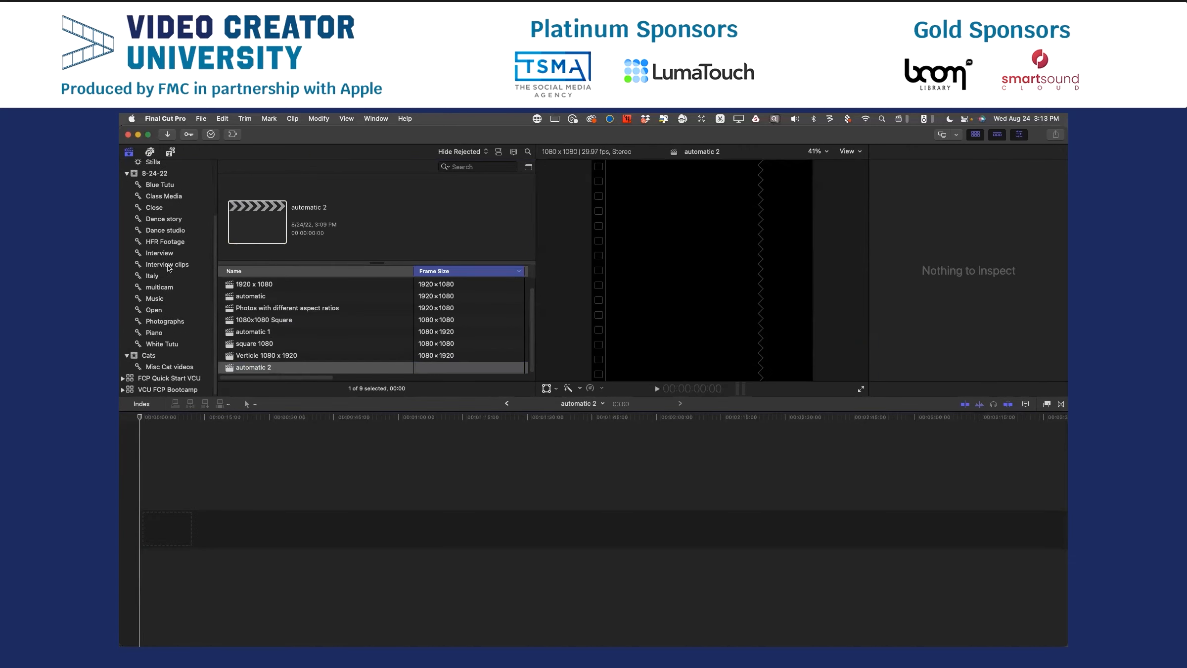
# Add the "4x5 cat attack" clip from the Cats event to "automatic 2" with Vertical 1080x1920, 30p project settings.
pyautogui.click(159, 356)
pyautogui.moveTo(257, 367); pyautogui.dragTo(166, 528)
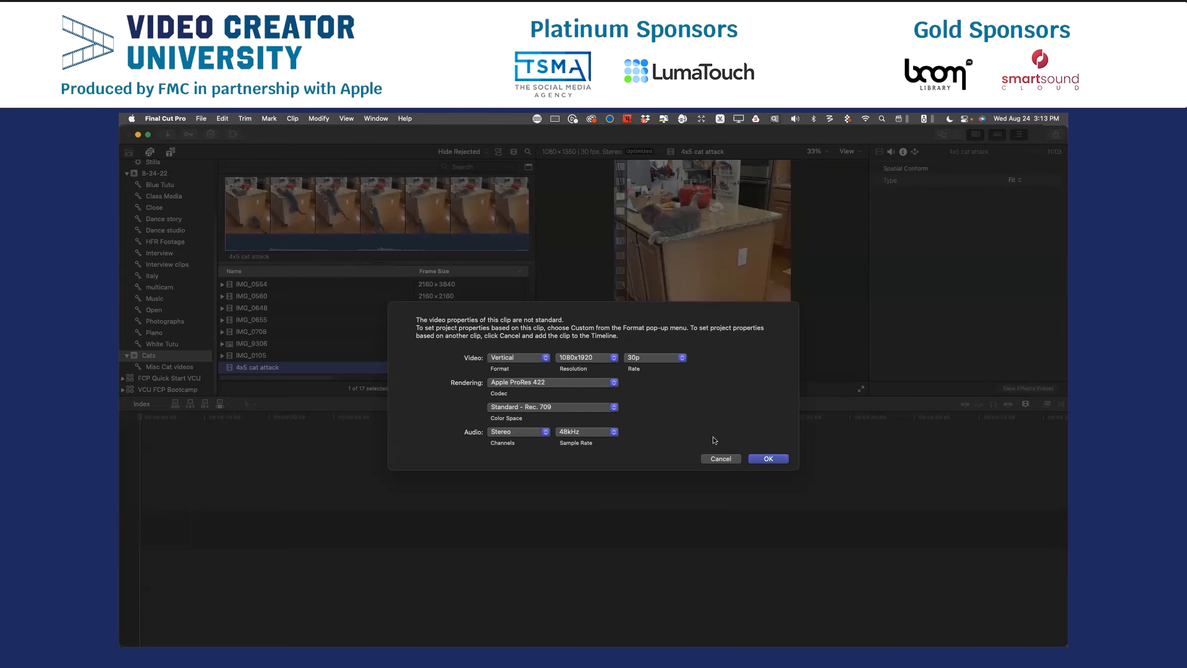
pyautogui.click(768, 458)
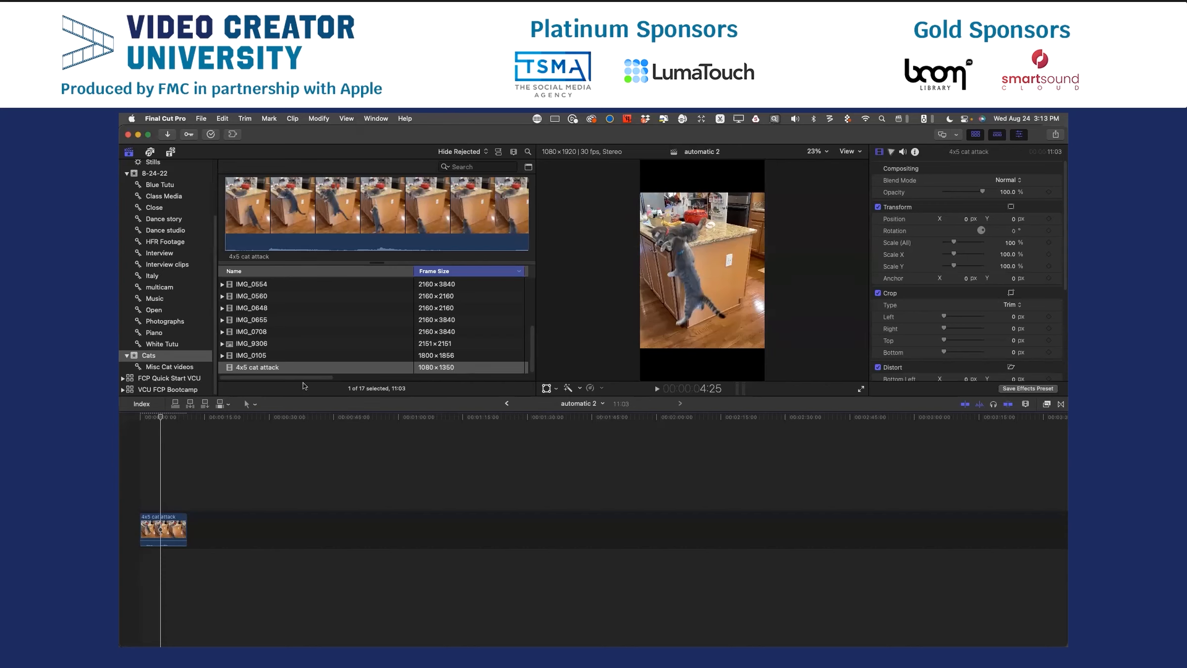
# Examine the clip information of "4x5 cat attack" and park the playhead within the clip to view its frame.
pyautogui.click(257, 367)
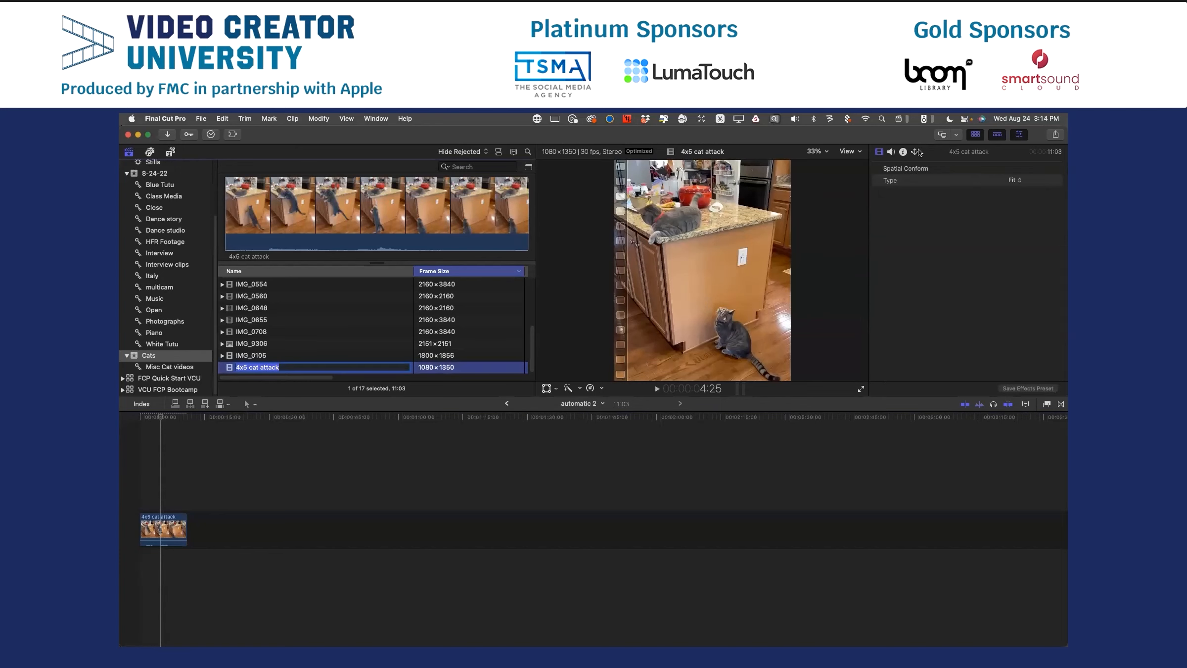
pyautogui.click(903, 152)
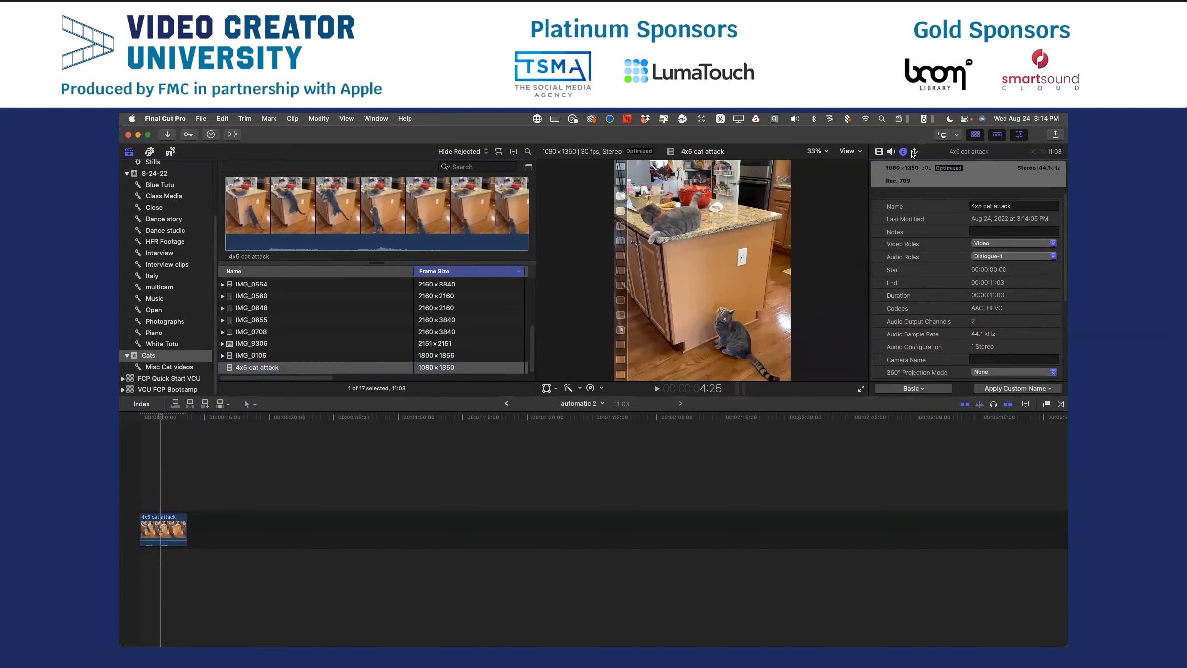
pyautogui.click(903, 152)
pyautogui.click(171, 426)
pyautogui.scroll(5, 202, 308)
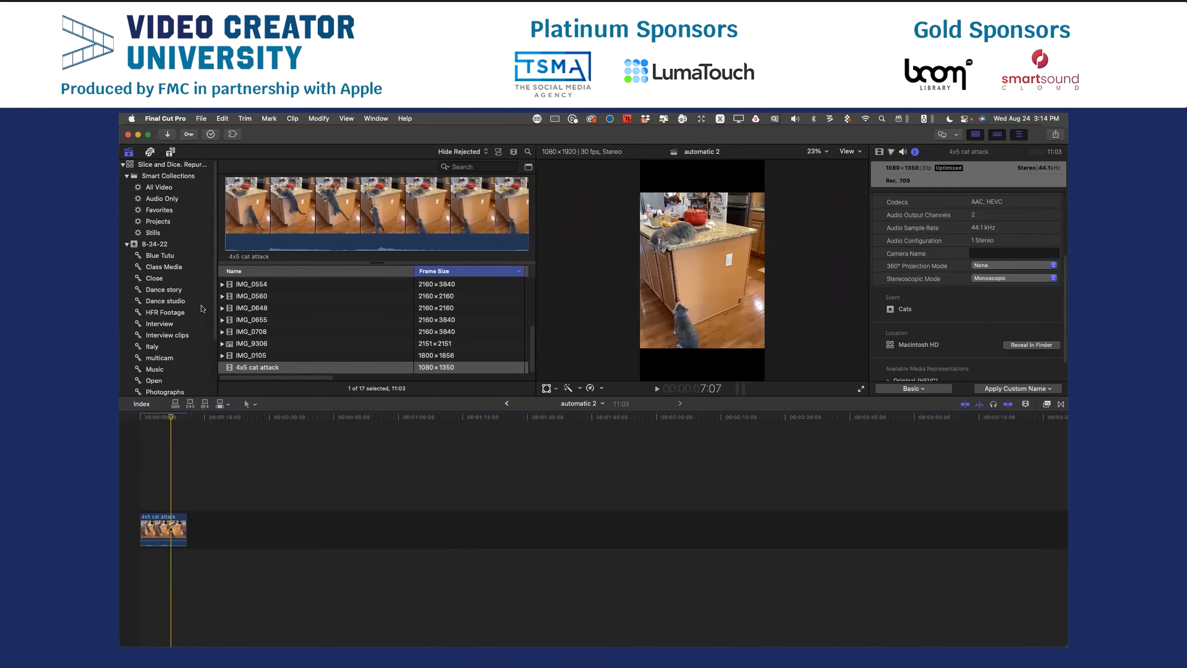
# Examine the frame size of "automatic 2" in the project list and reveal its timeline clip in the browser.
pyautogui.click(161, 223)
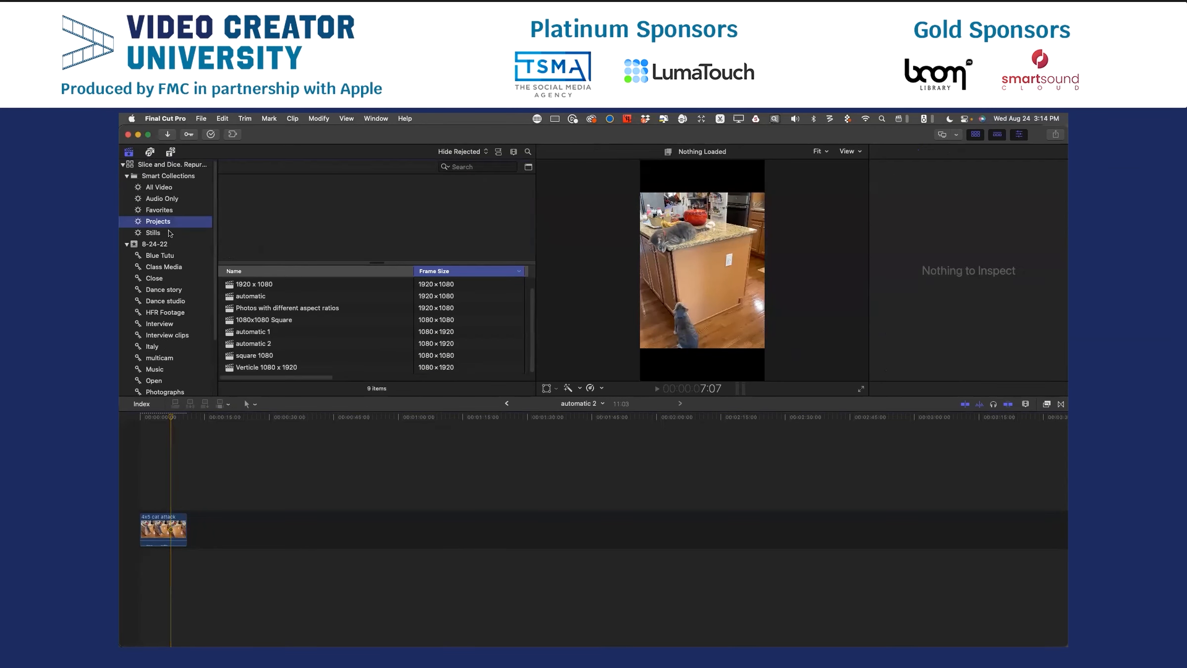
pyautogui.click(271, 345)
pyautogui.click(271, 345)
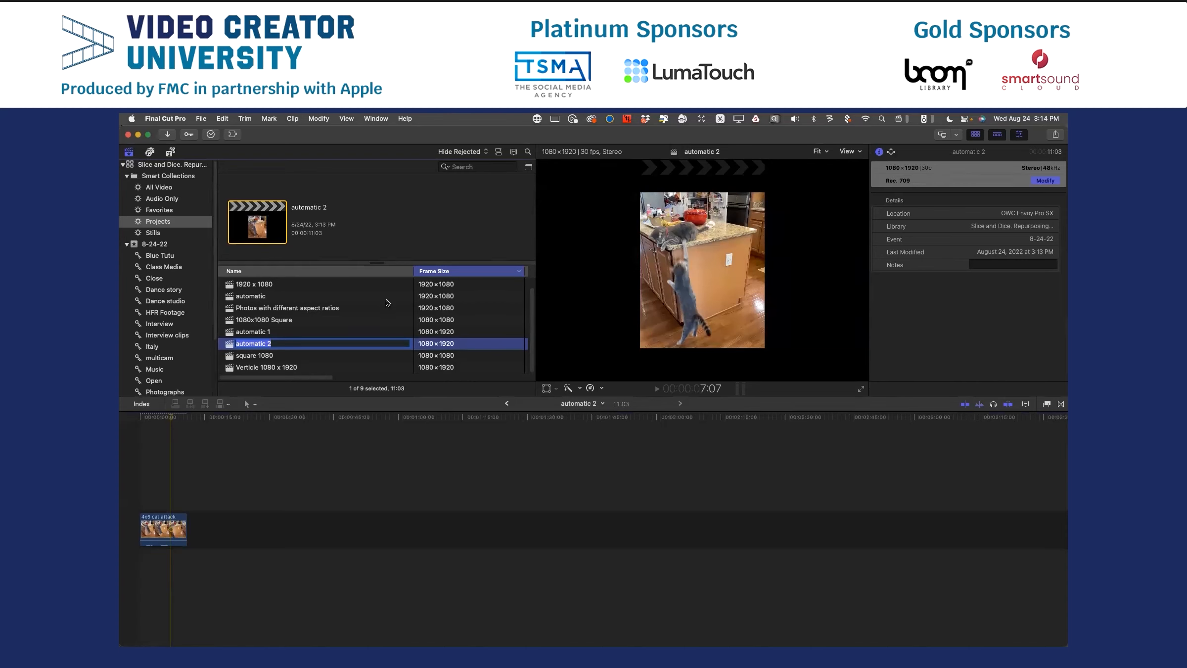
pyautogui.click(159, 520)
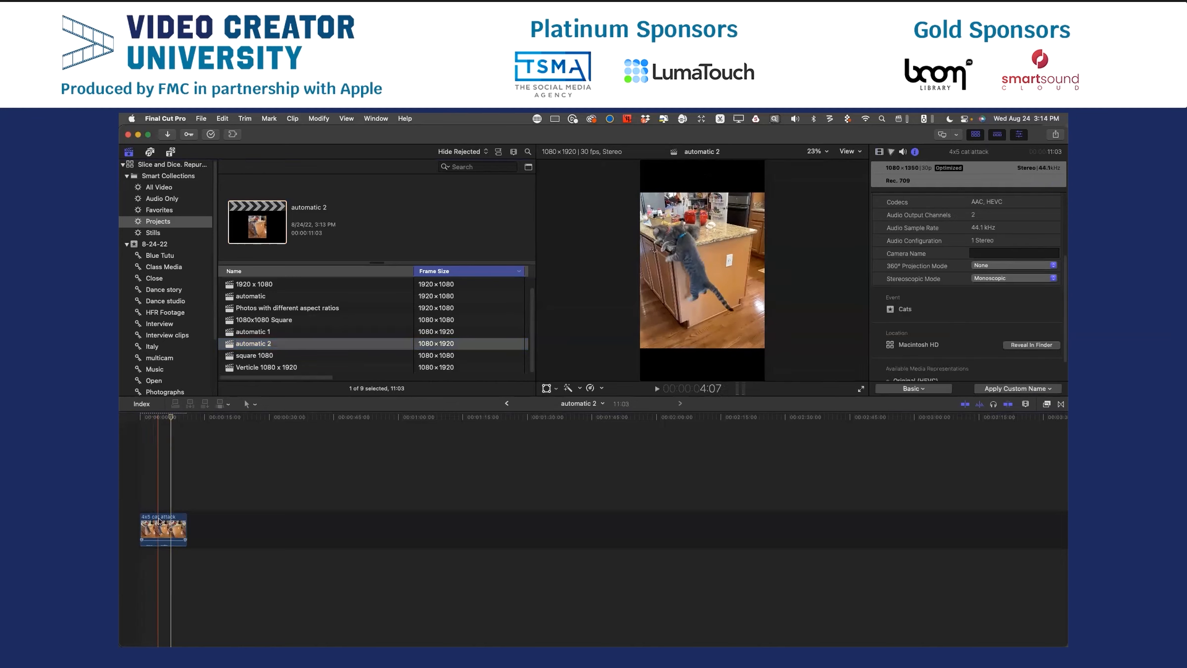
pyautogui.rightClick(159, 518)
pyautogui.click(211, 636)
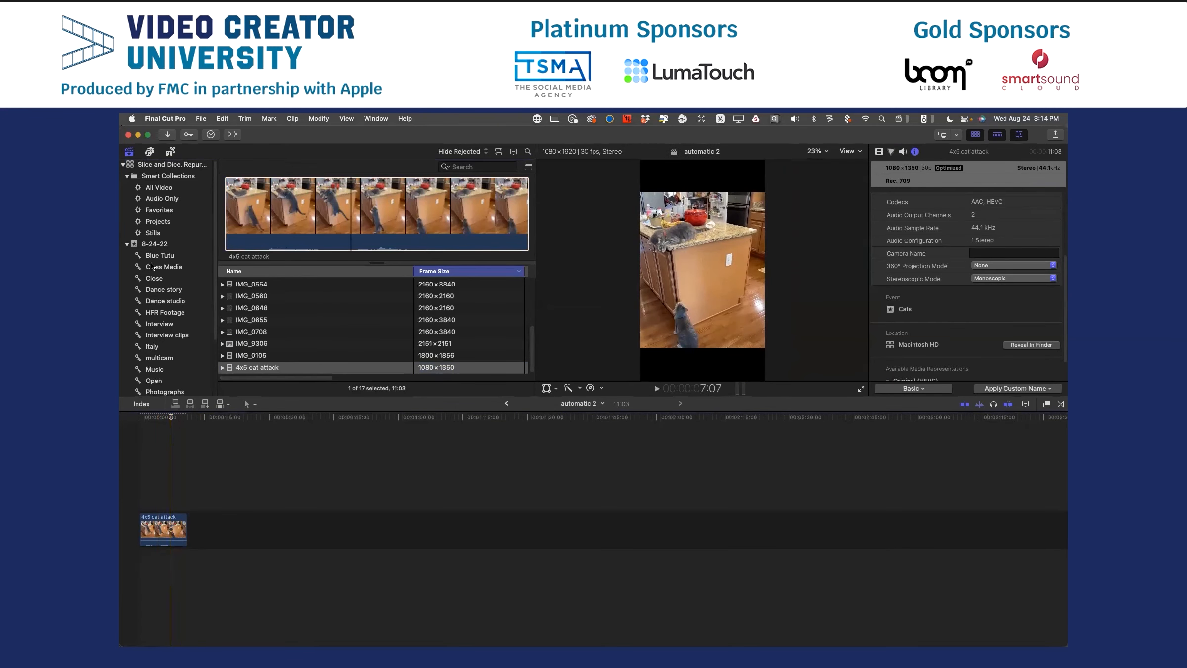
# Modify the "automatic 2" project settings to the Custom video format with a resolution of 1080 x 1350.
pyautogui.click(154, 221)
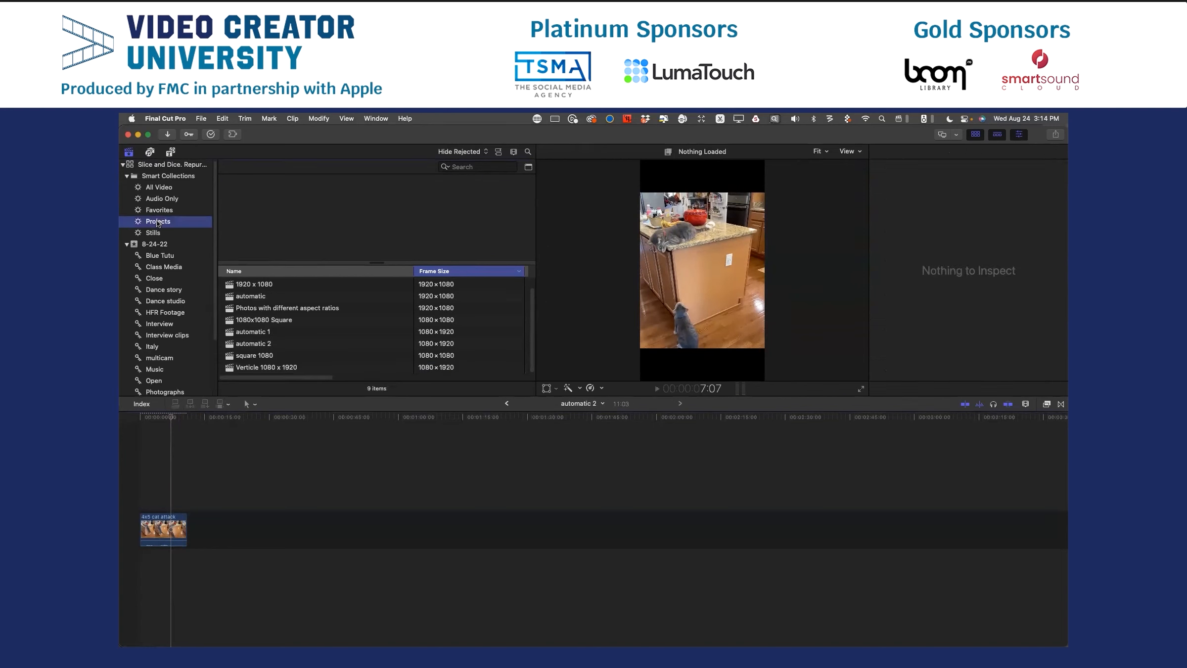
pyautogui.click(275, 348)
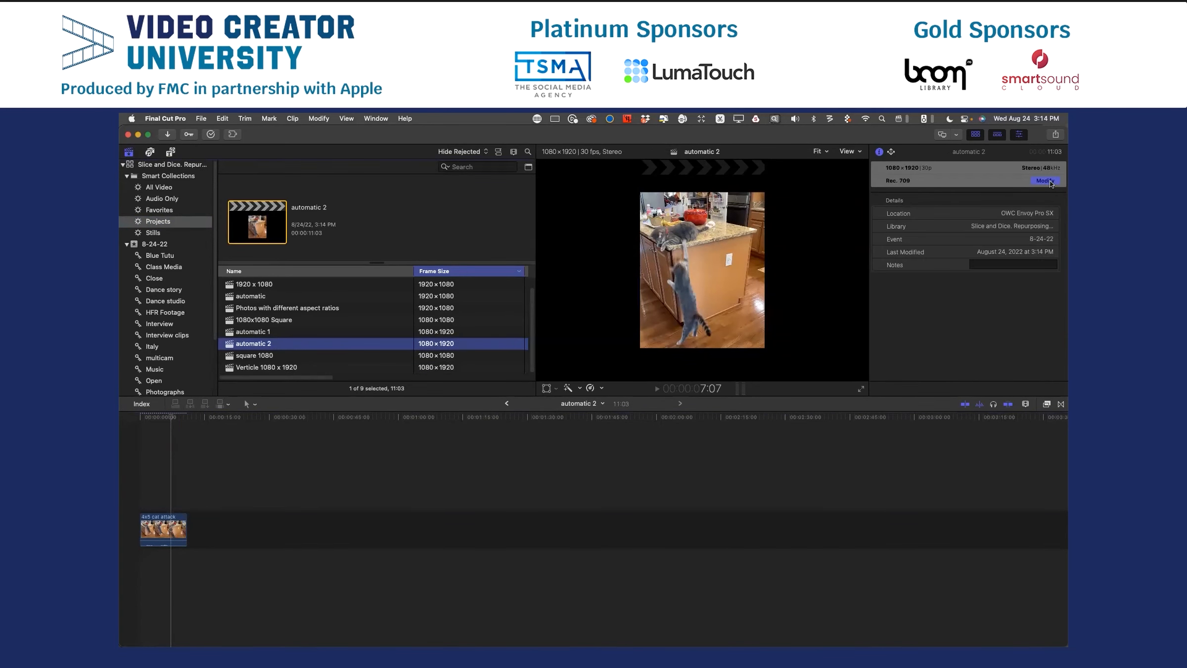
pyautogui.click(1050, 181)
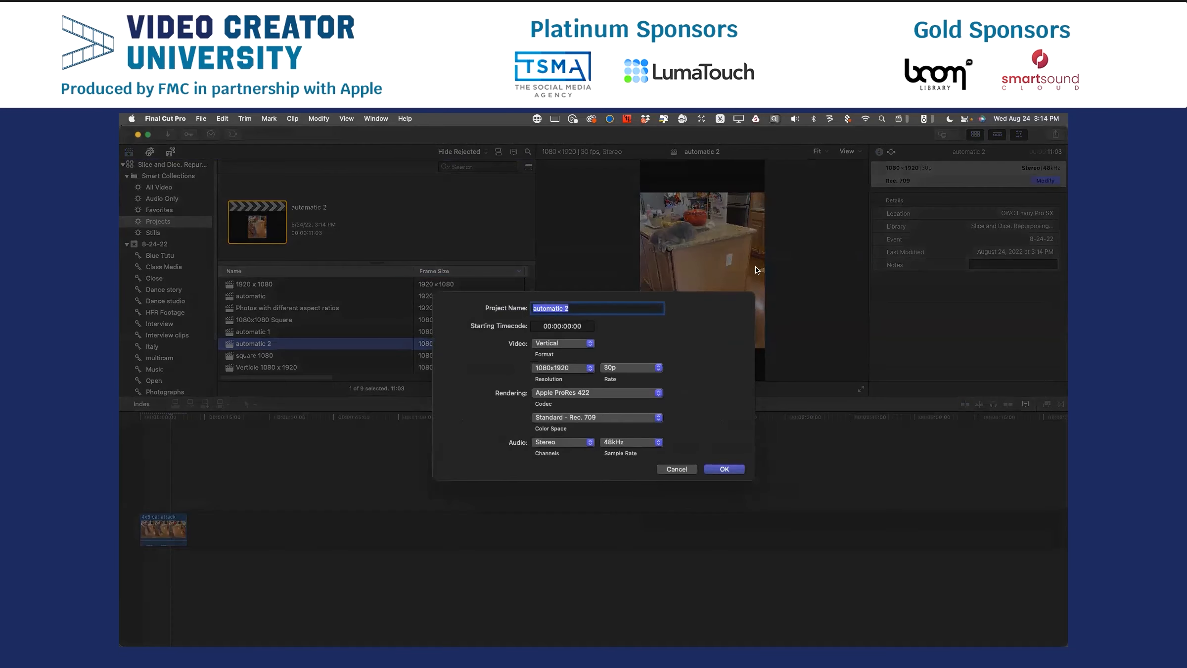
pyautogui.click(554, 342)
pyautogui.click(558, 371)
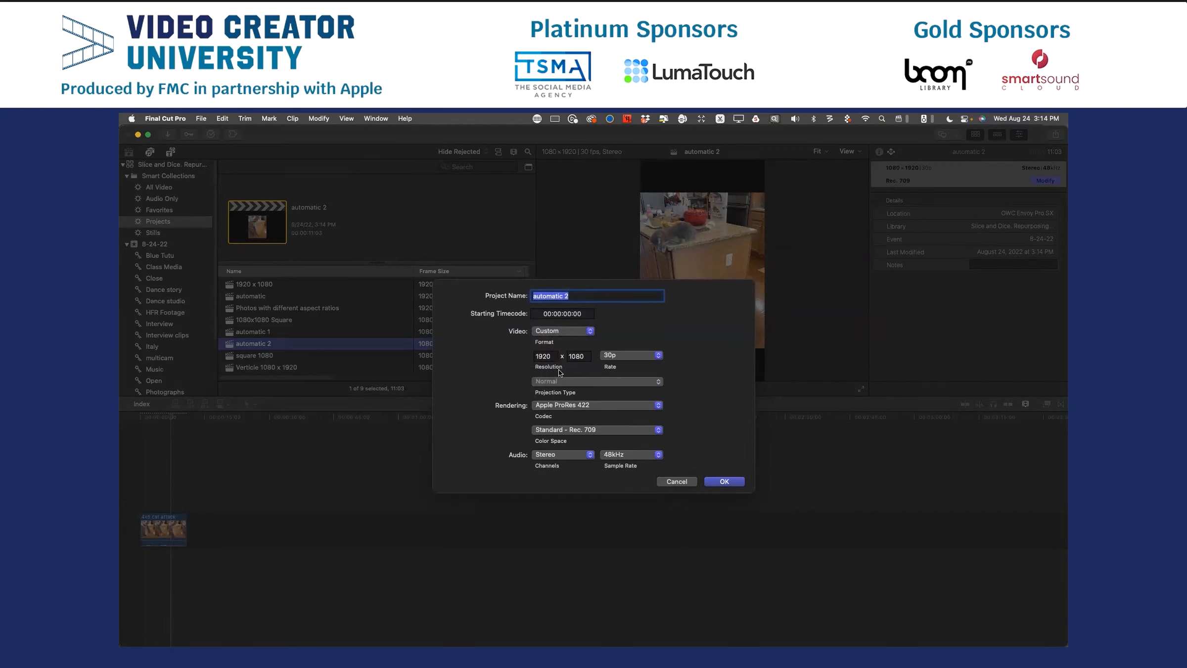
pyautogui.click(552, 357)
pyautogui.write('1080')
pyautogui.press('Tab')
pyautogui.write('1350')
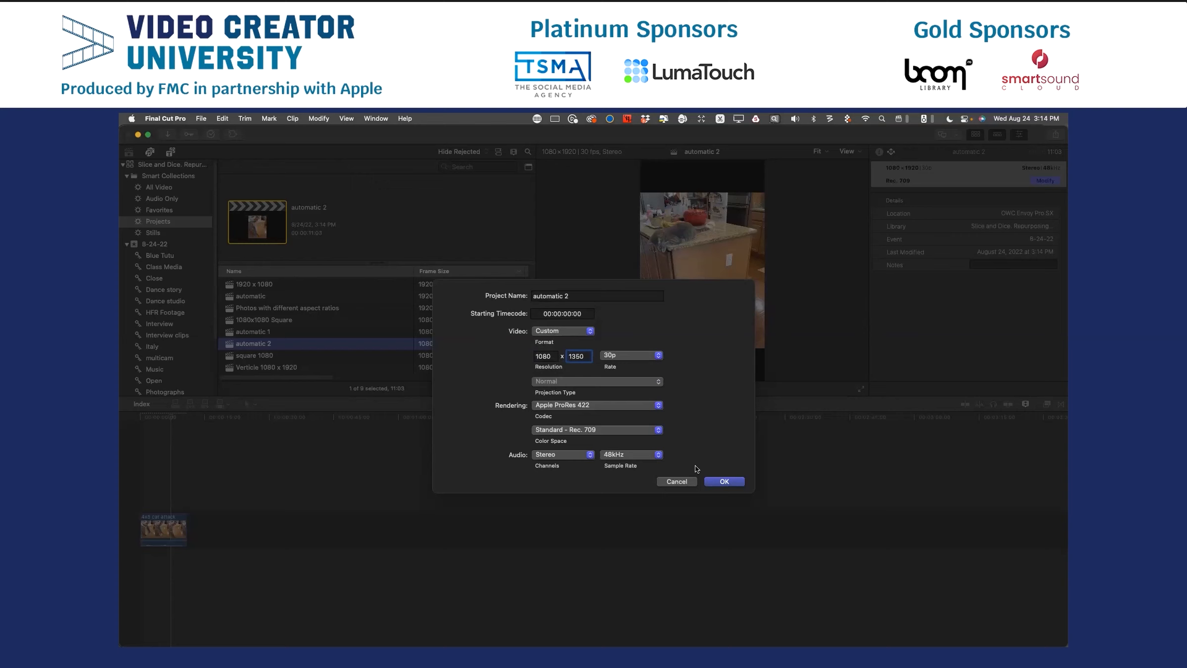
pyautogui.click(724, 482)
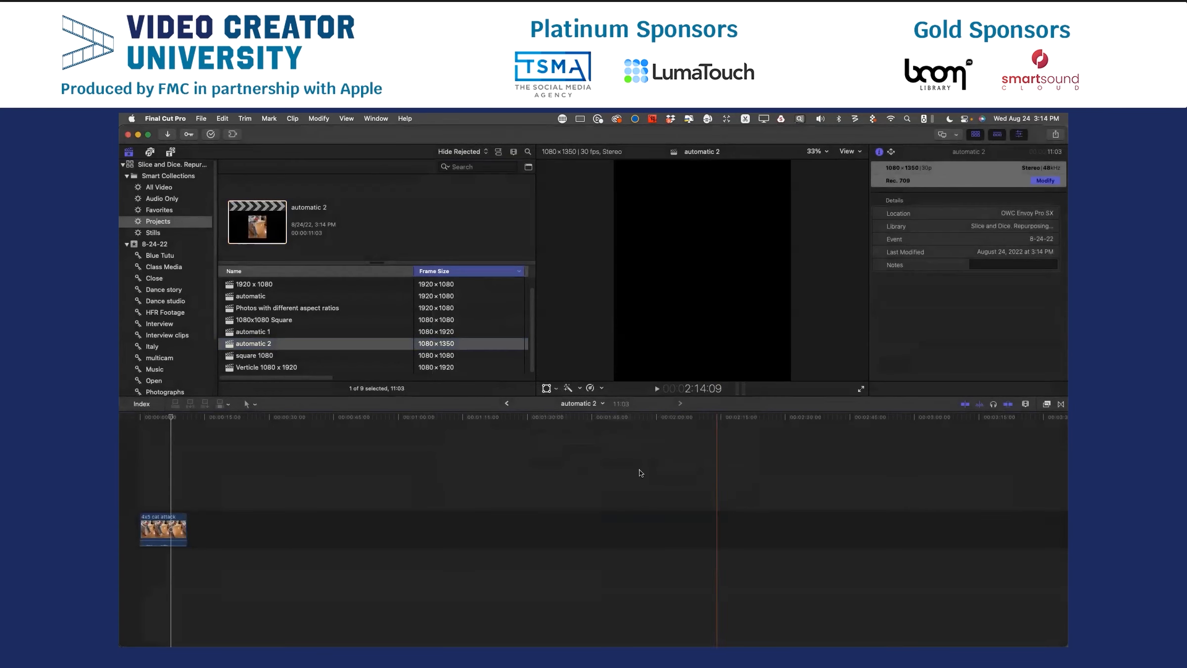
# Play the "automatic 2" timeline from the start to check how the cat clip fills the frame.
pyautogui.click(159, 420)
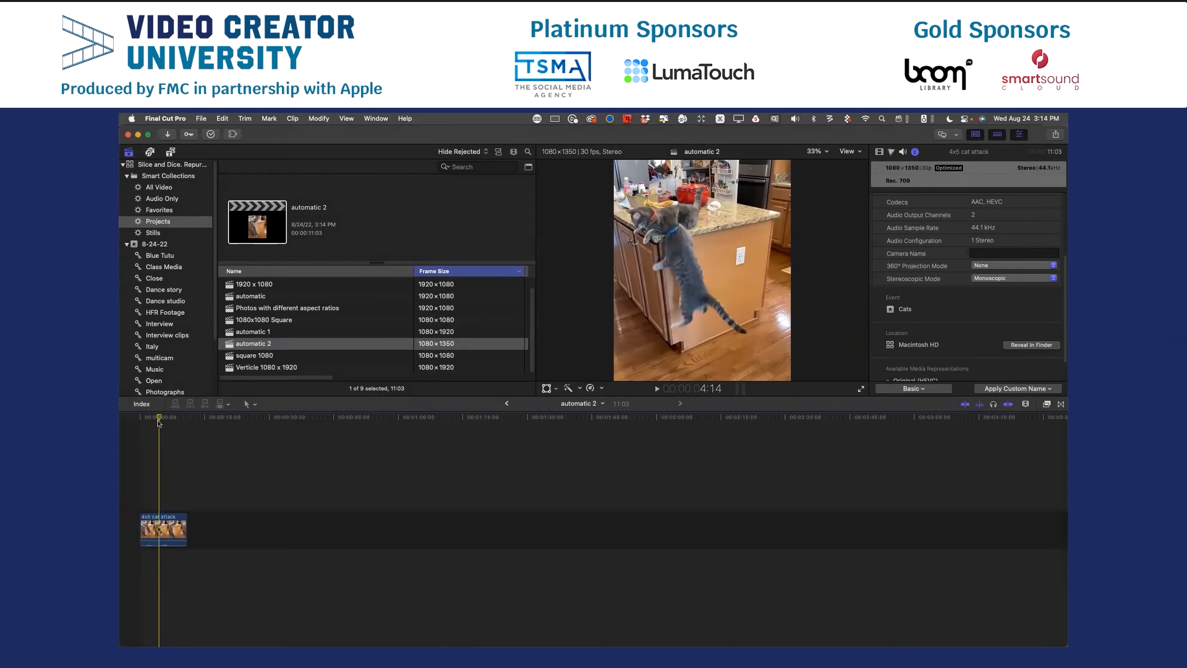
pyautogui.click(158, 419)
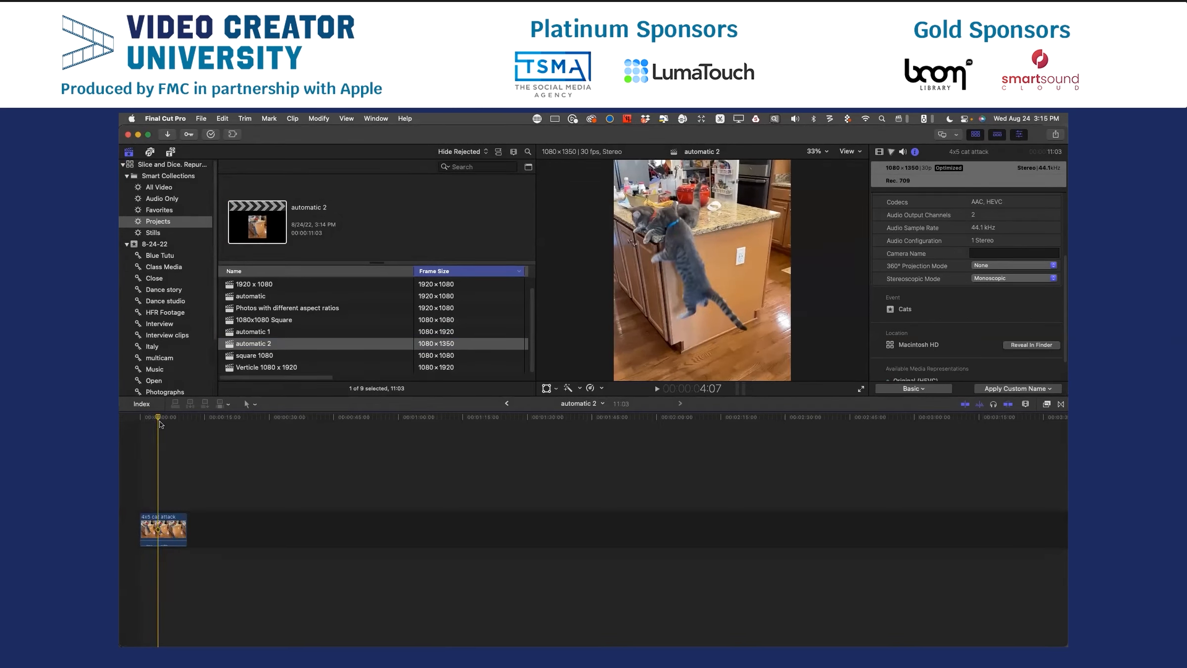
pyautogui.click(141, 419)
pyautogui.press('space')
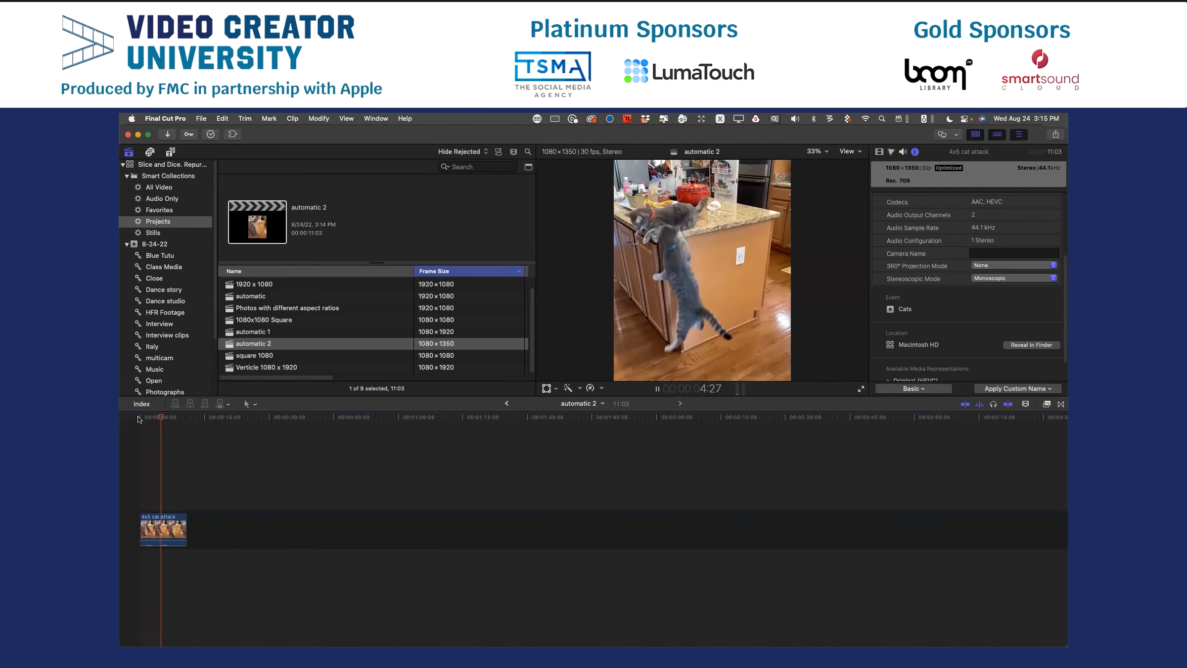
pyautogui.press('space')
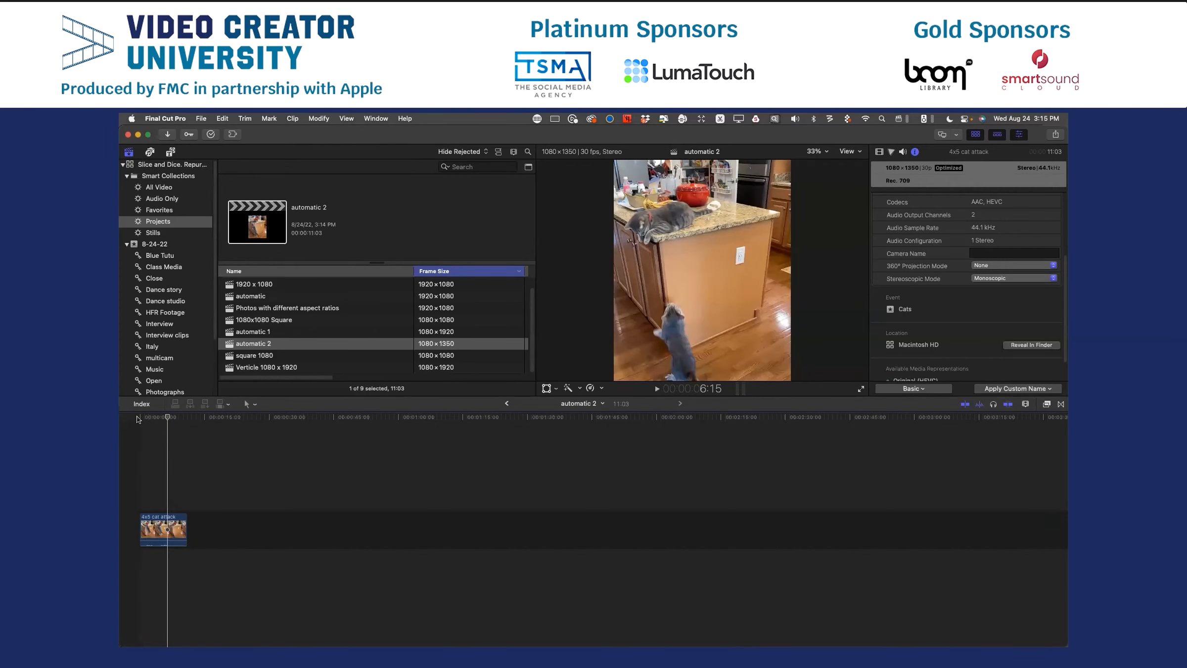
# Create a project named "4x5" in the 8-24-22 event with the Custom video format, 1920 x 1080 resolution and 23.98p rate.
pyautogui.press('super+n')
pyautogui.click(509, 433)
pyautogui.click(581, 300)
pyautogui.moveTo(588, 297); pyautogui.dragTo(508, 301)
pyautogui.write('4x5')
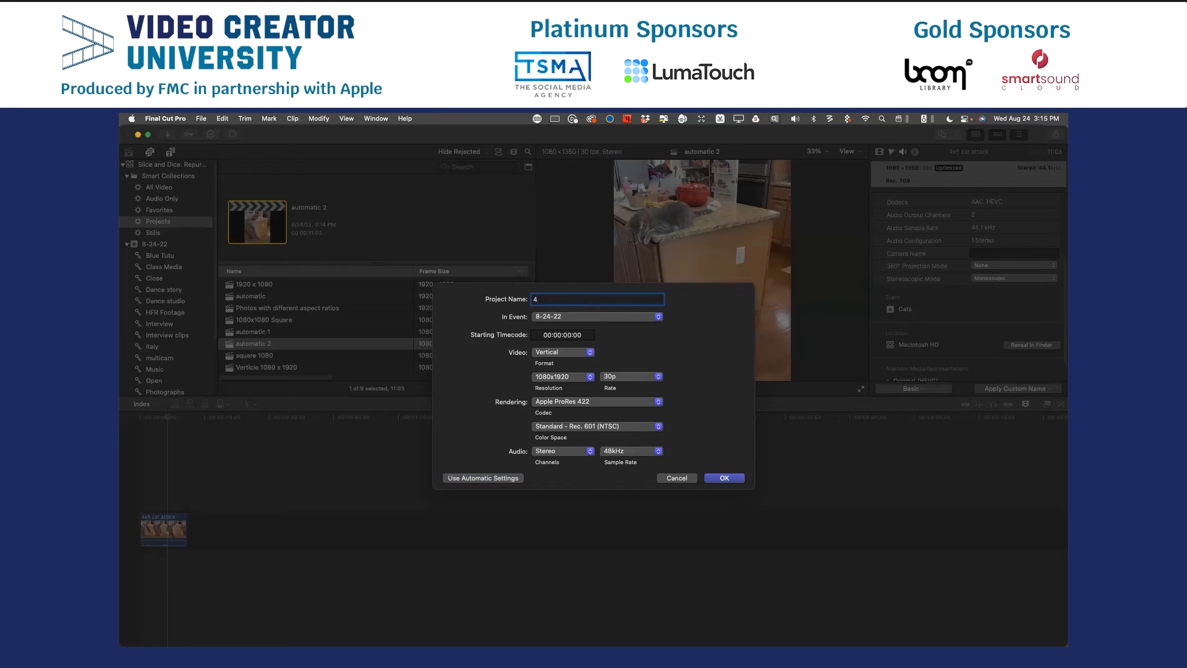
pyautogui.click(565, 350)
pyautogui.click(556, 383)
pyautogui.doubleClick(554, 365)
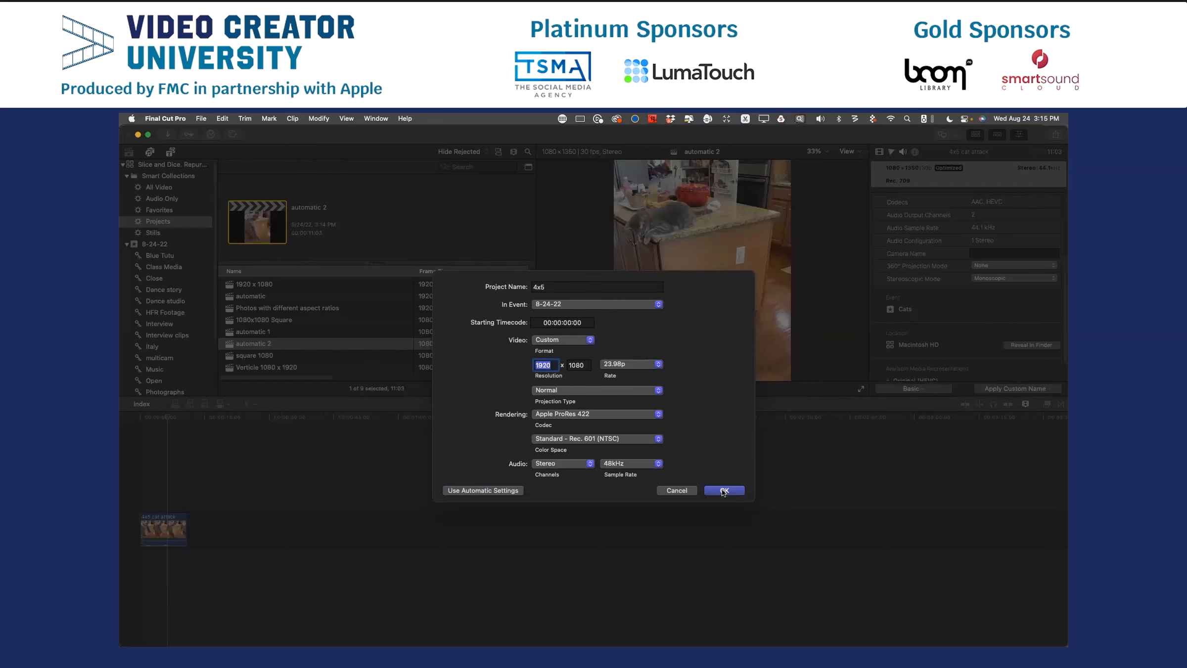
pyautogui.click(723, 490)
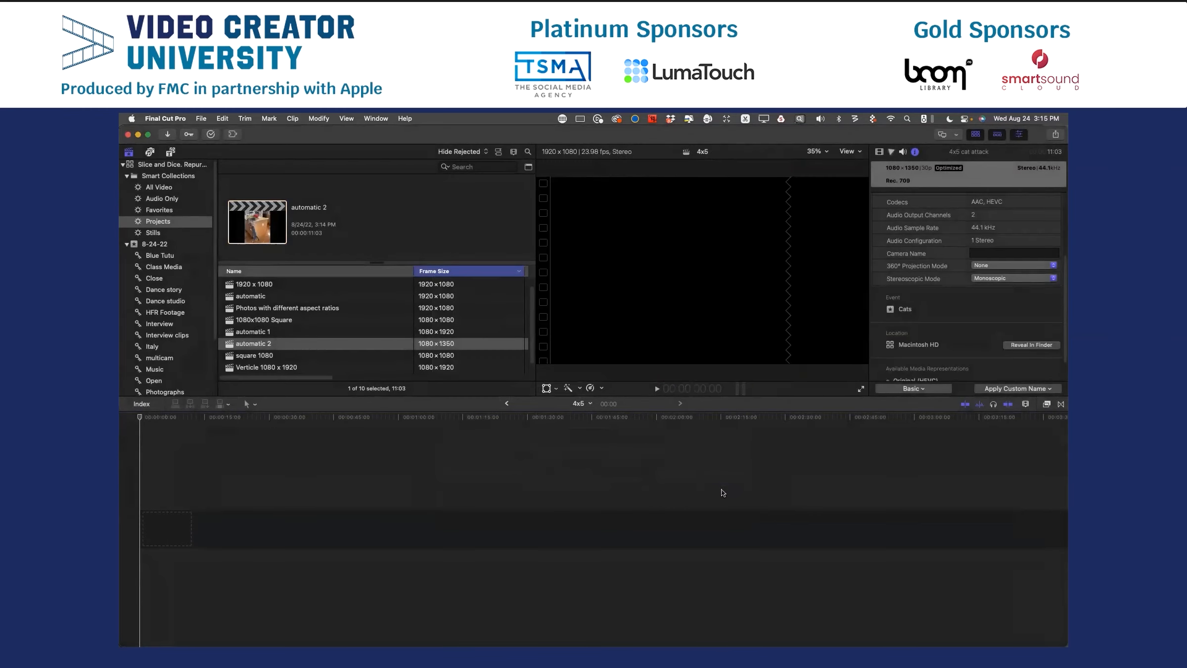
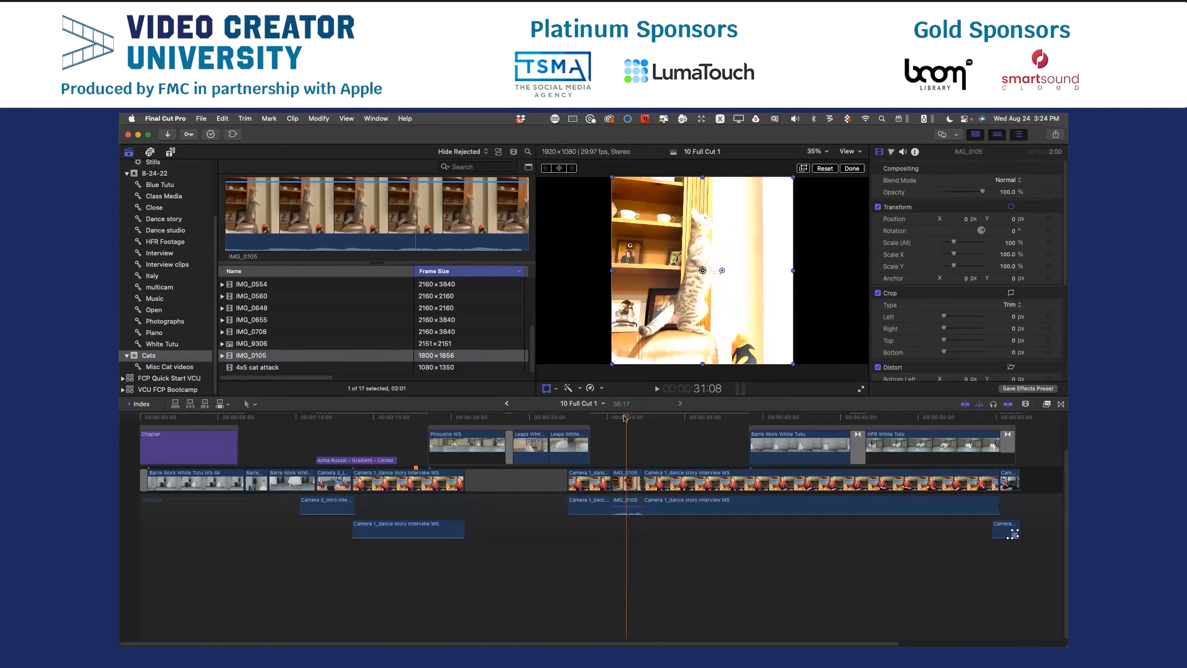
# Compare the IMG_0105 source clip with its copy in the "10 Full Cut 1" timeline, and open the Effects browser.
pyautogui.click(338, 208)
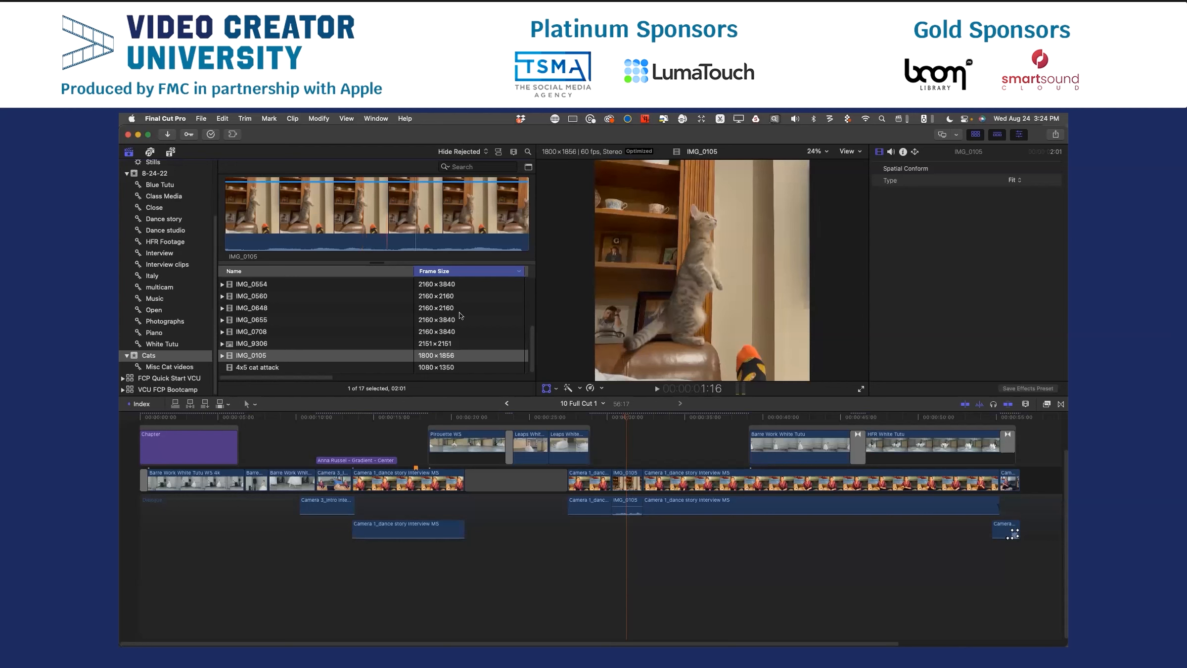
pyautogui.click(629, 417)
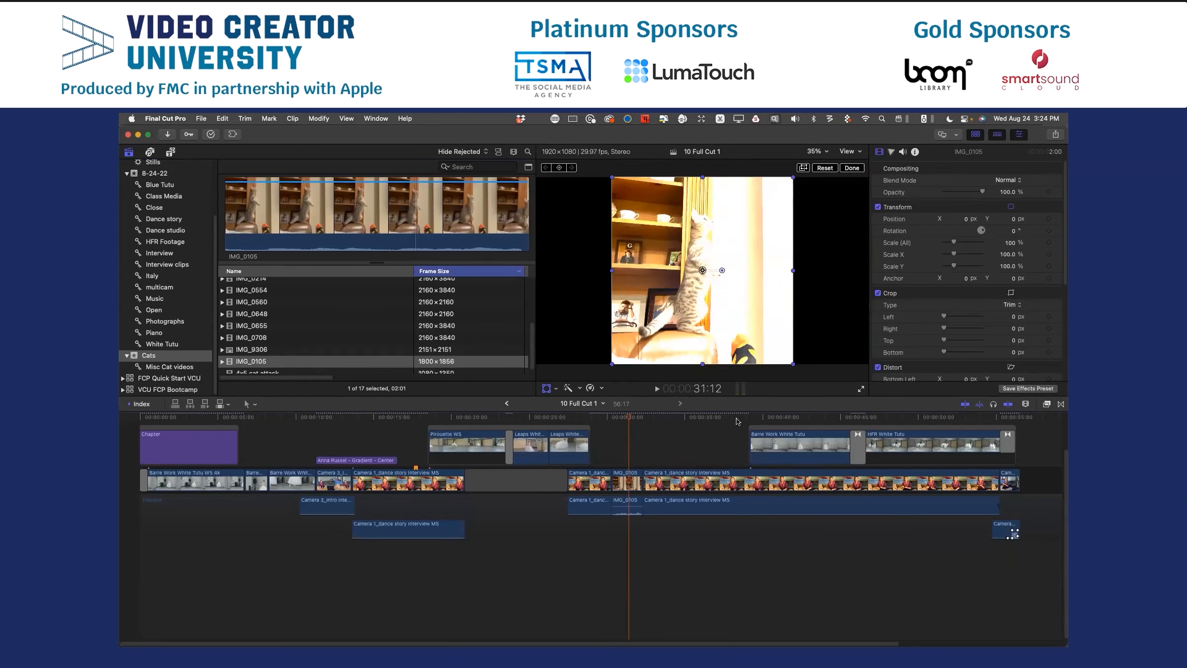
pyautogui.click(1025, 407)
pyautogui.click(1023, 407)
pyautogui.click(1046, 405)
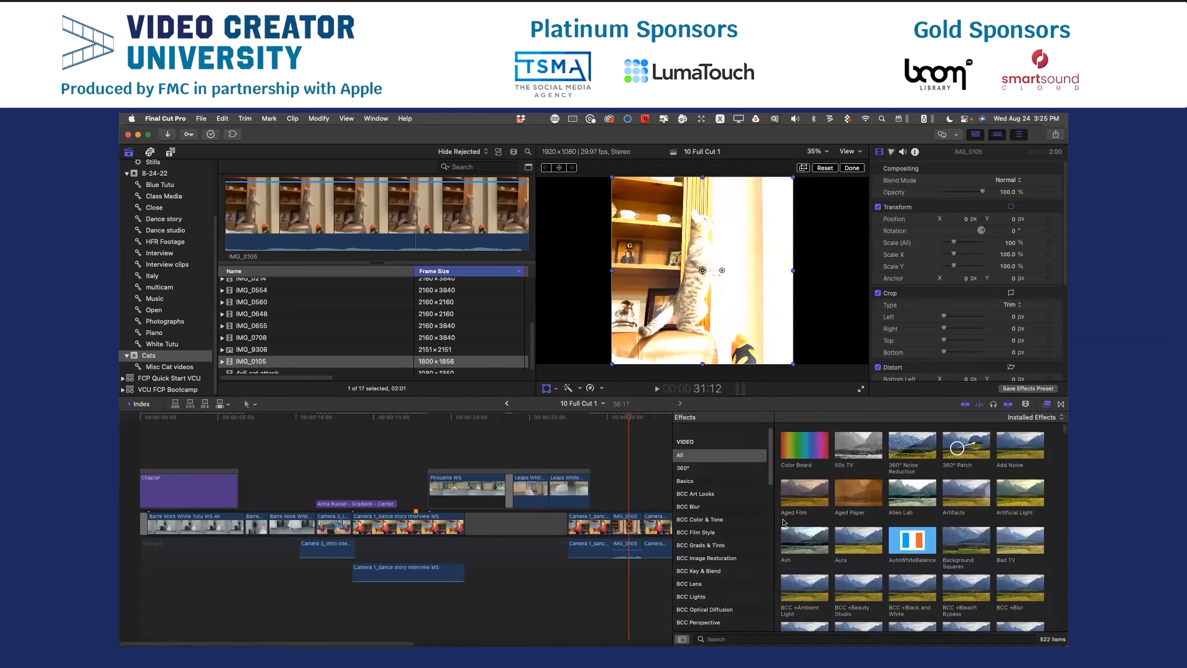
# Look through the video effect categories, including Color, for an HDR conversion effect.
pyautogui.scroll(2, 770, 524)
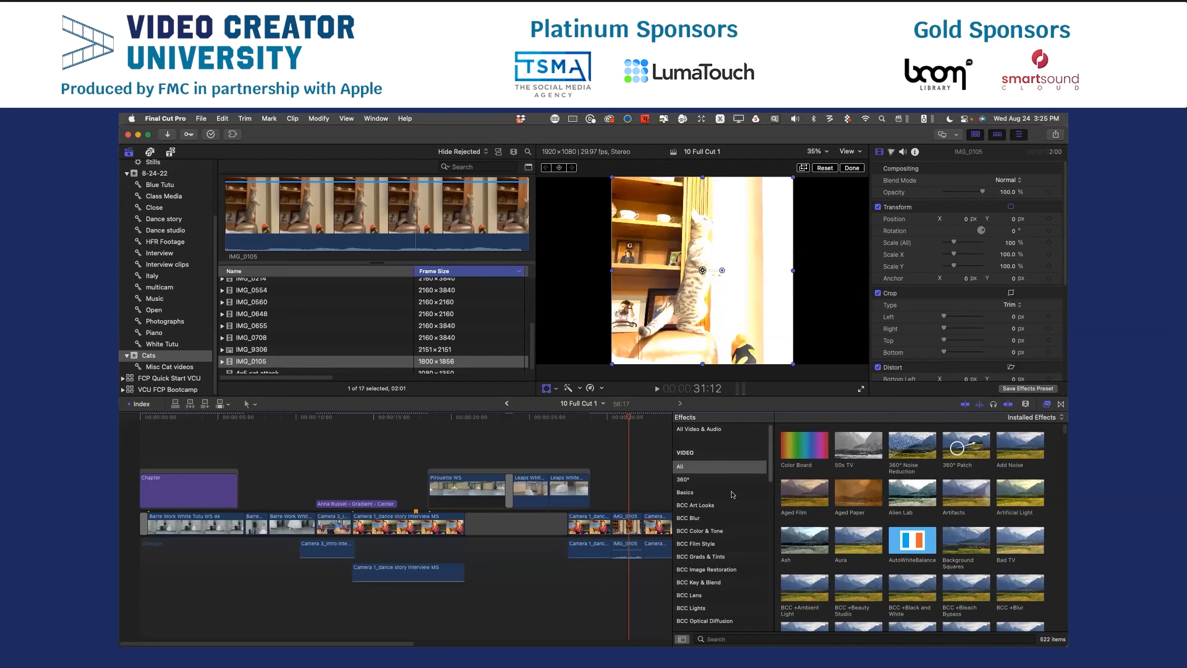
pyautogui.scroll(-8, 732, 494)
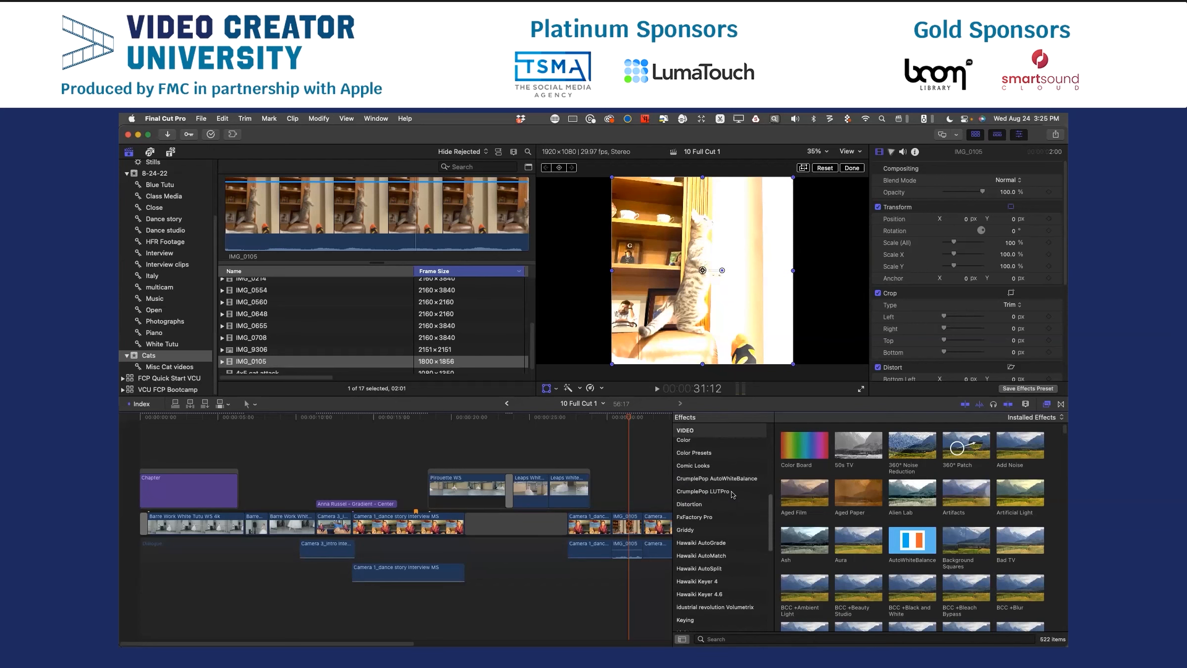
pyautogui.scroll(-3, 732, 494)
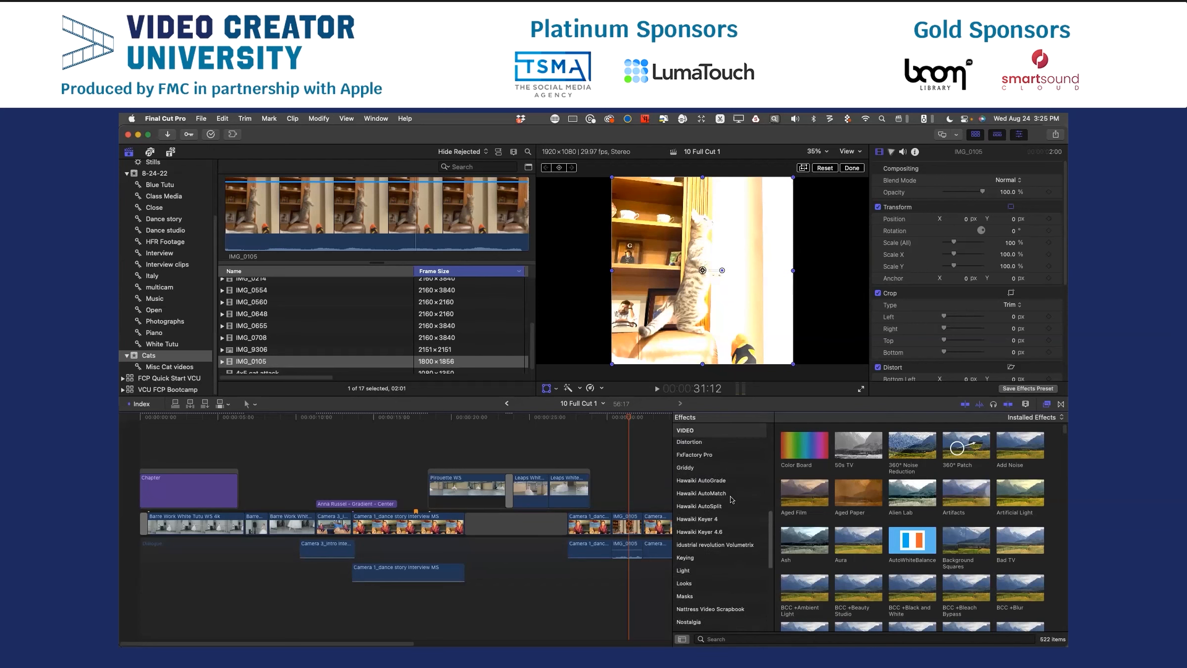
pyautogui.scroll(6, 719, 535)
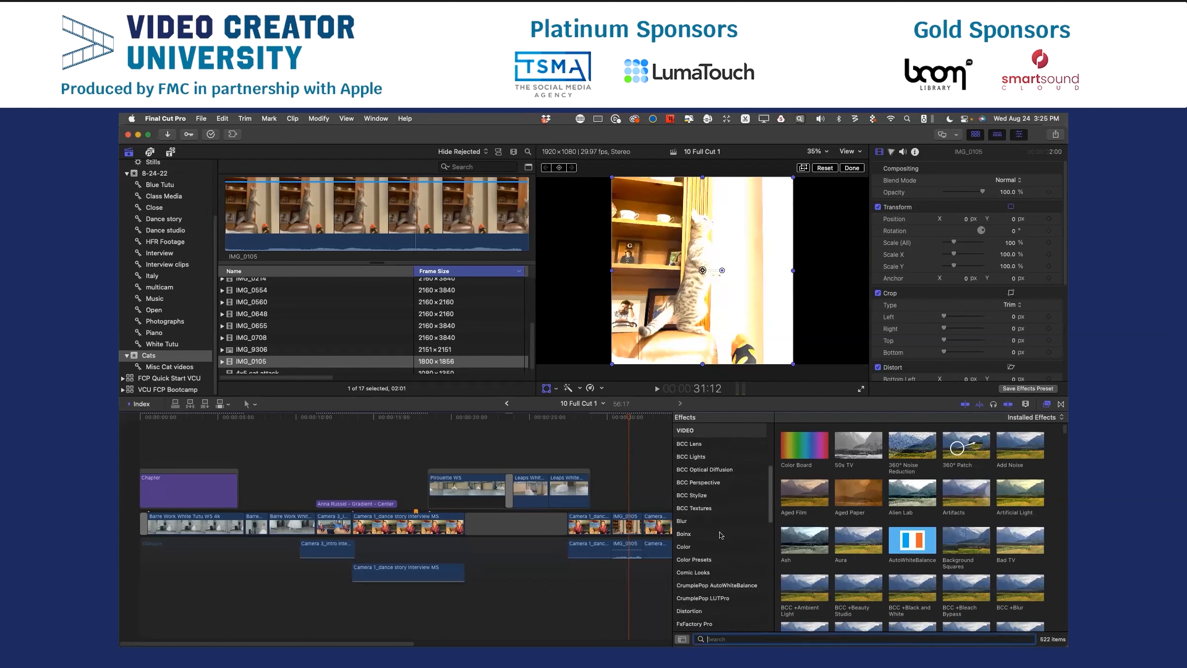
pyautogui.click(711, 546)
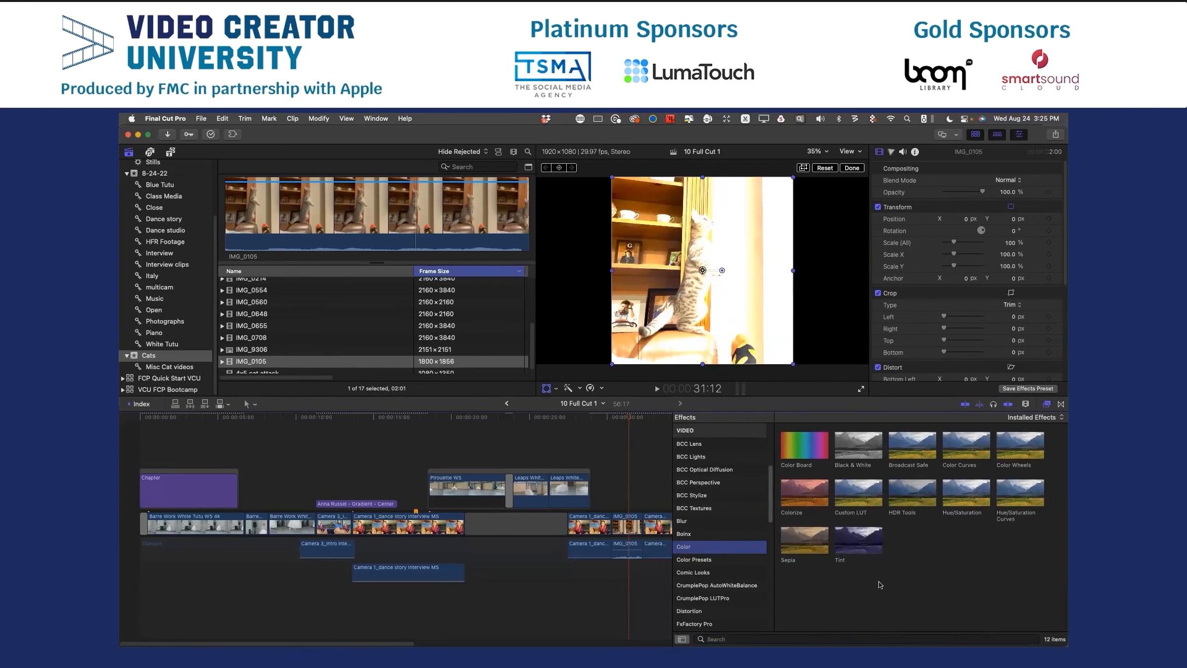
pyautogui.click(713, 638)
pyautogui.scroll(5, 691, 475)
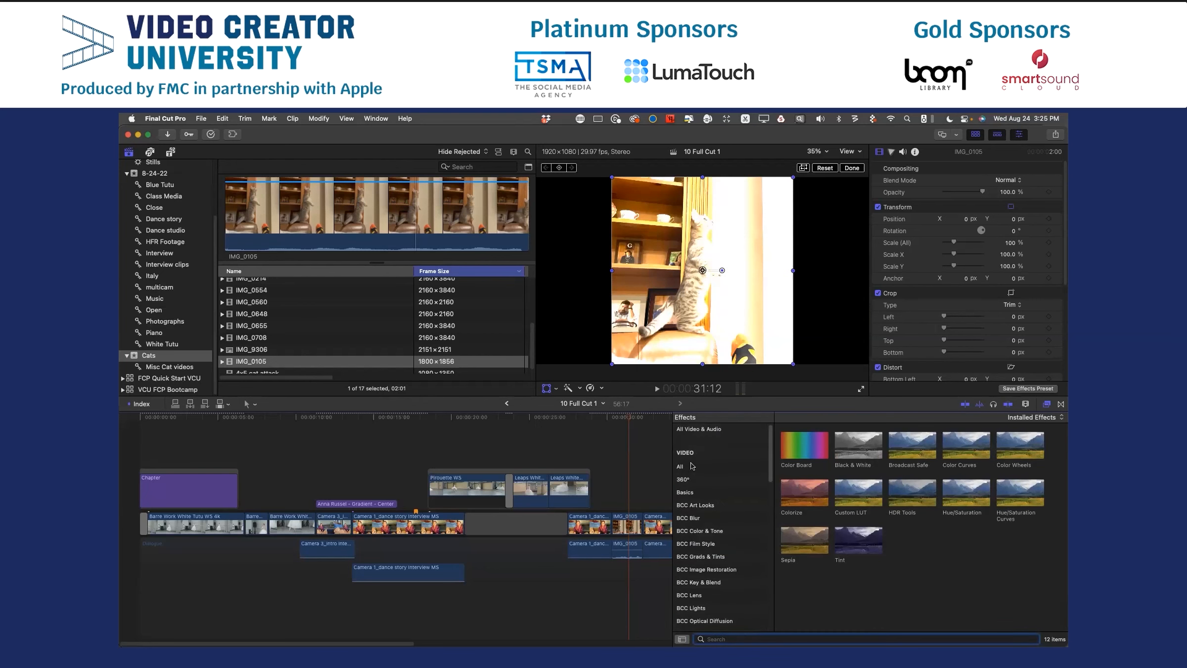
# Search all video effects for "hdr".
pyautogui.click(692, 466)
pyautogui.click(708, 639)
pyautogui.write('tone')
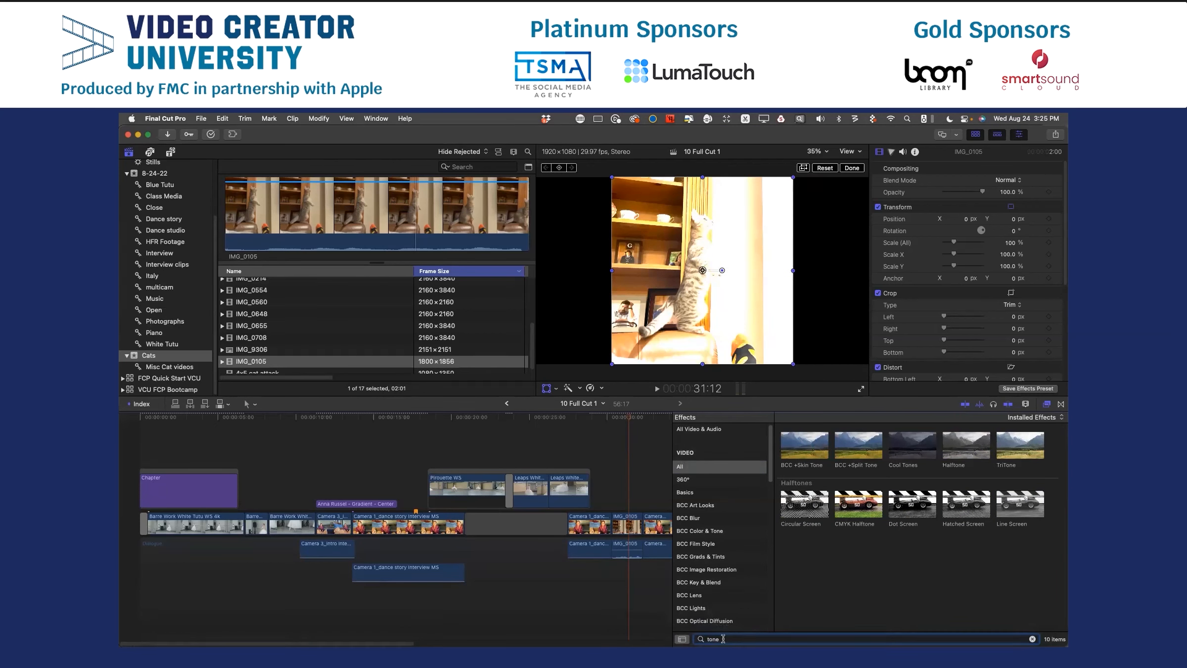
pyautogui.write('hdr')
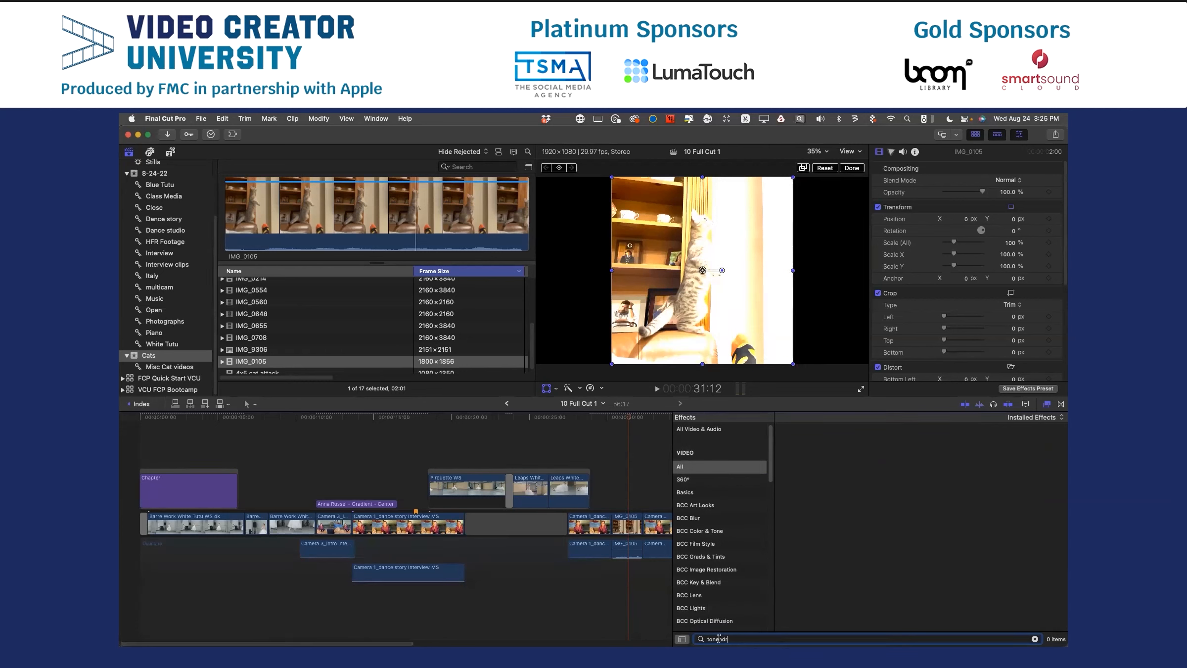
pyautogui.press('BackSpace')
pyautogui.press('BackSpace')
pyautogui.press('BackSpace')
pyautogui.press('BackSpace')
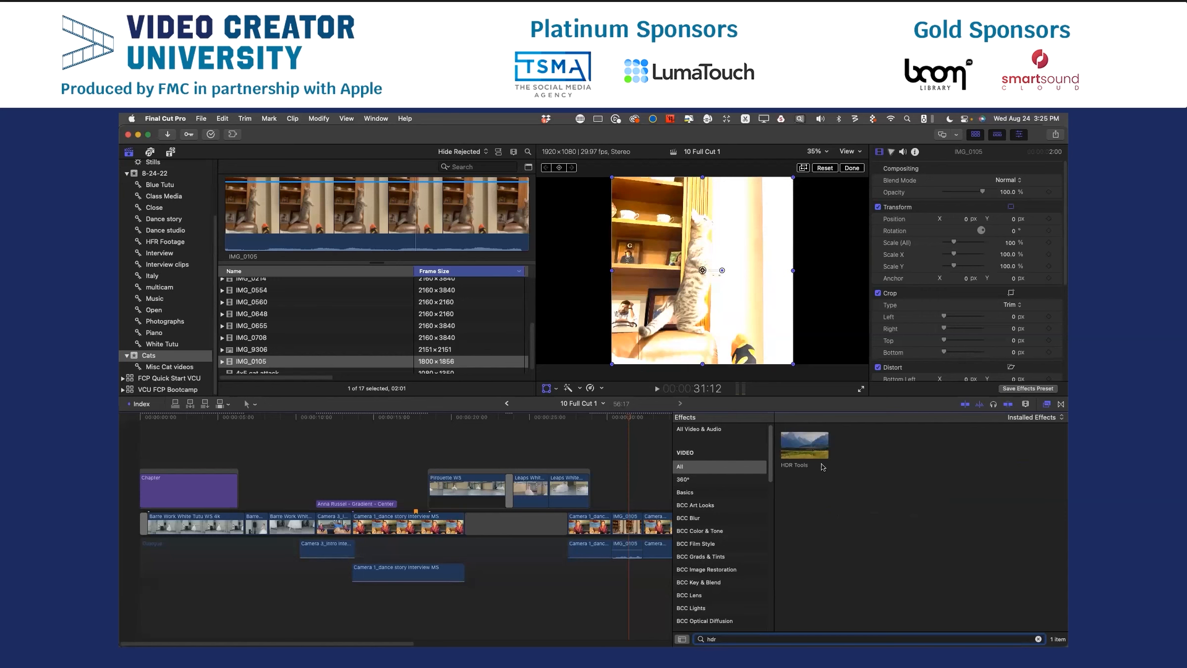
# Apply the HDR Tools effect to the IMG_0105 clip in the timeline.
pyautogui.click(814, 453)
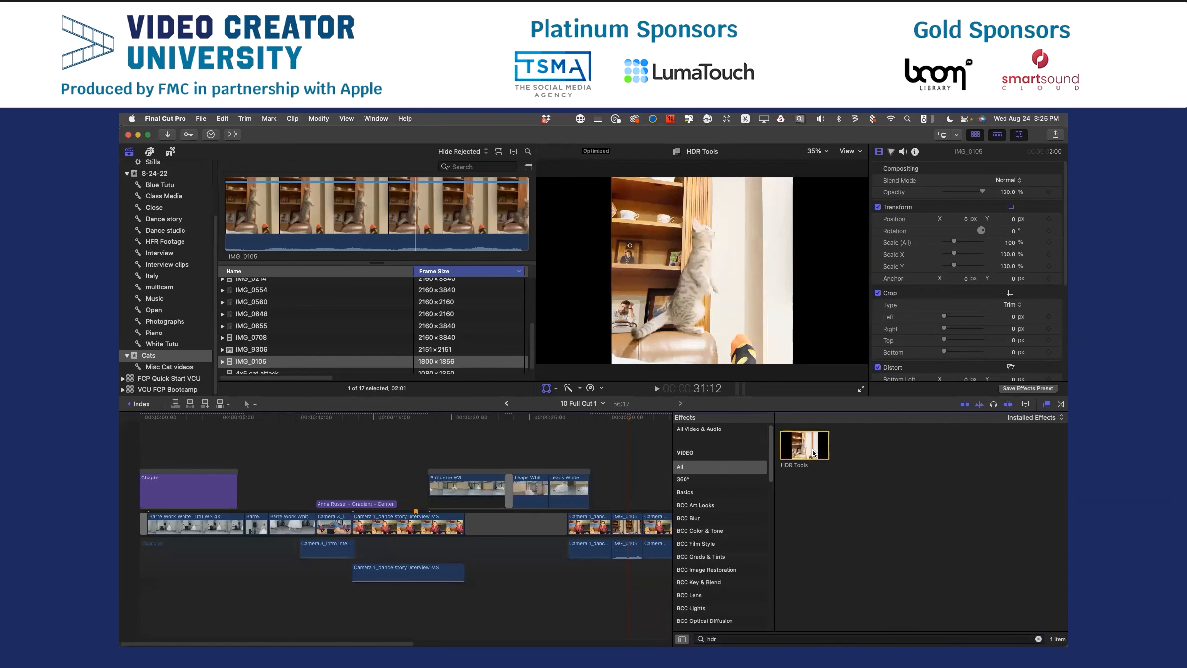
pyautogui.doubleClick(814, 452)
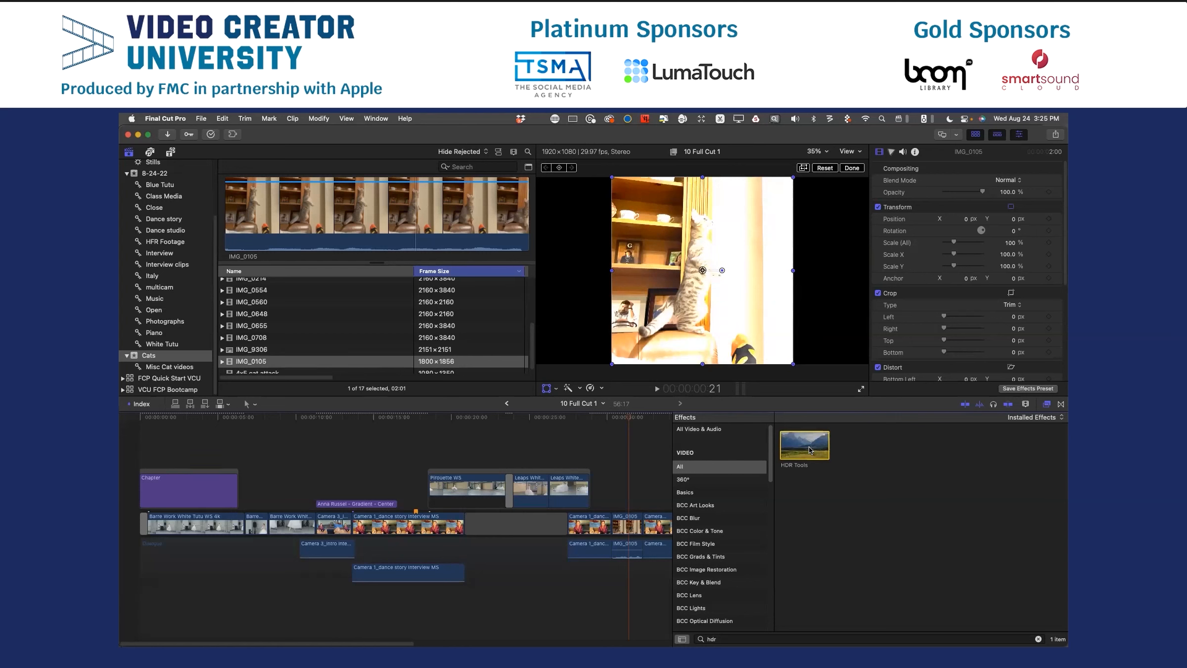
pyautogui.moveTo(809, 449); pyautogui.dragTo(627, 525)
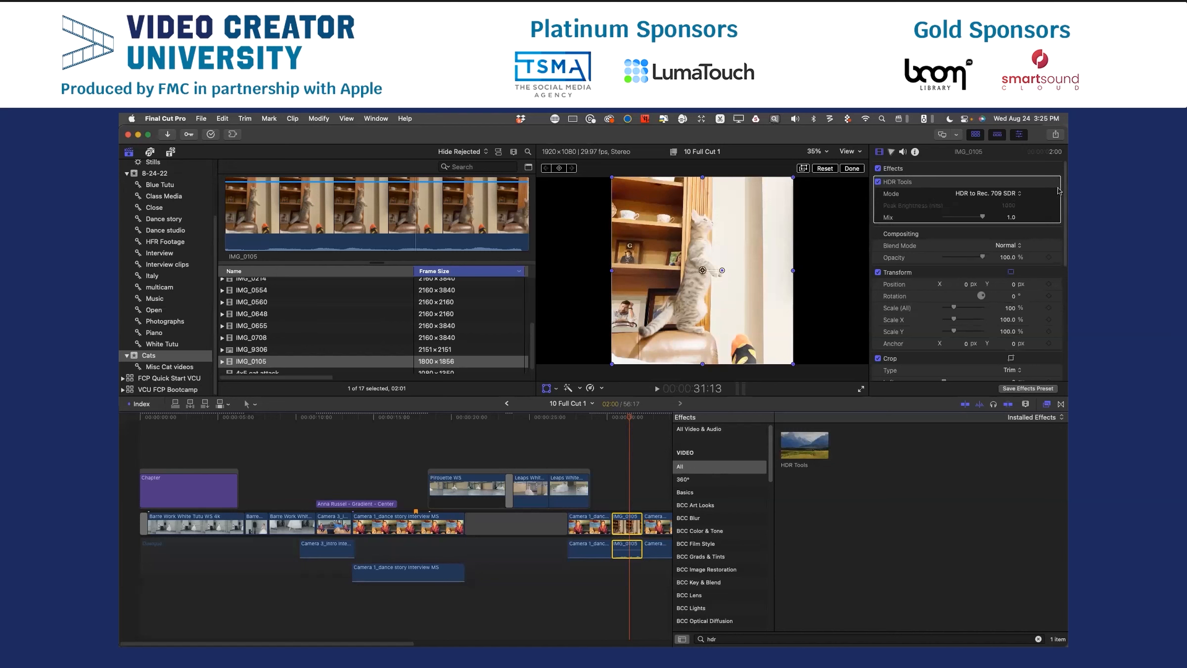
# Set the HDR Tools mode on the IMG_0105 clip to HLG to Rec. 709 SDR.
pyautogui.click(1020, 194)
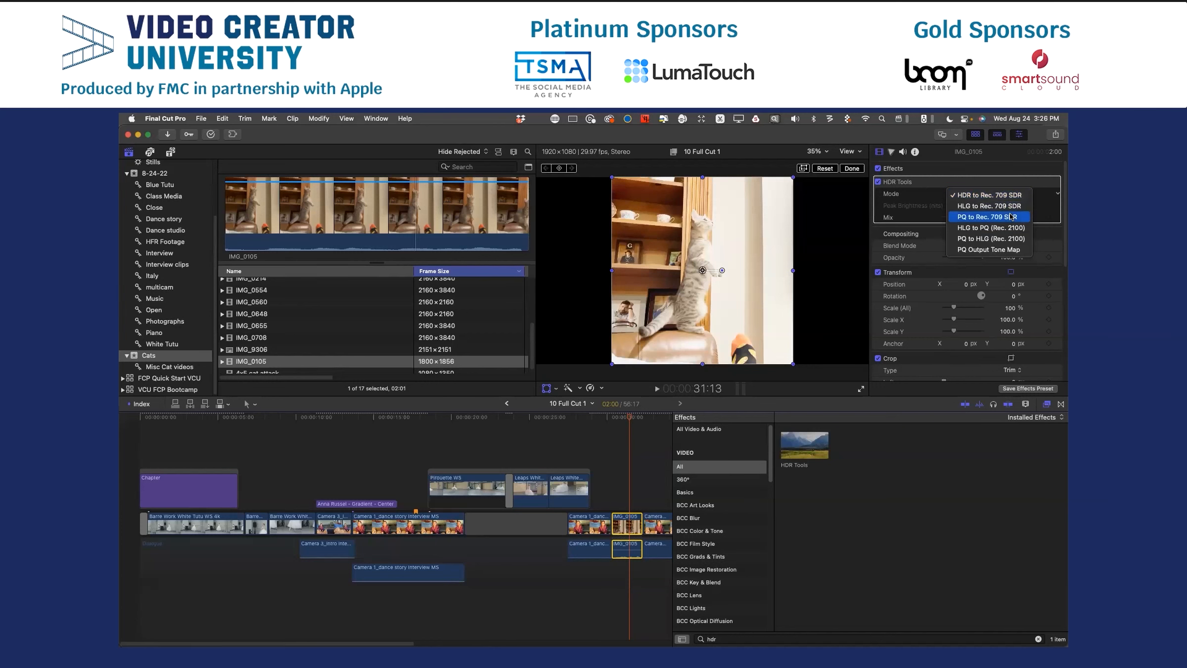
pyautogui.click(1011, 216)
pyautogui.click(1010, 193)
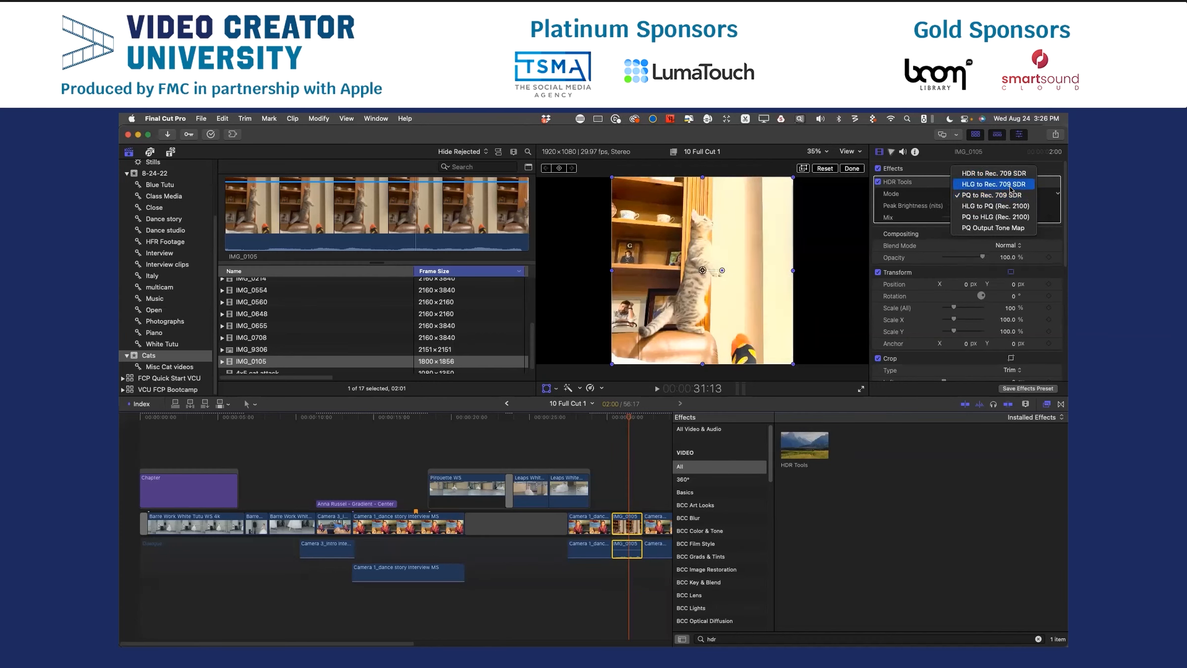
pyautogui.click(1010, 184)
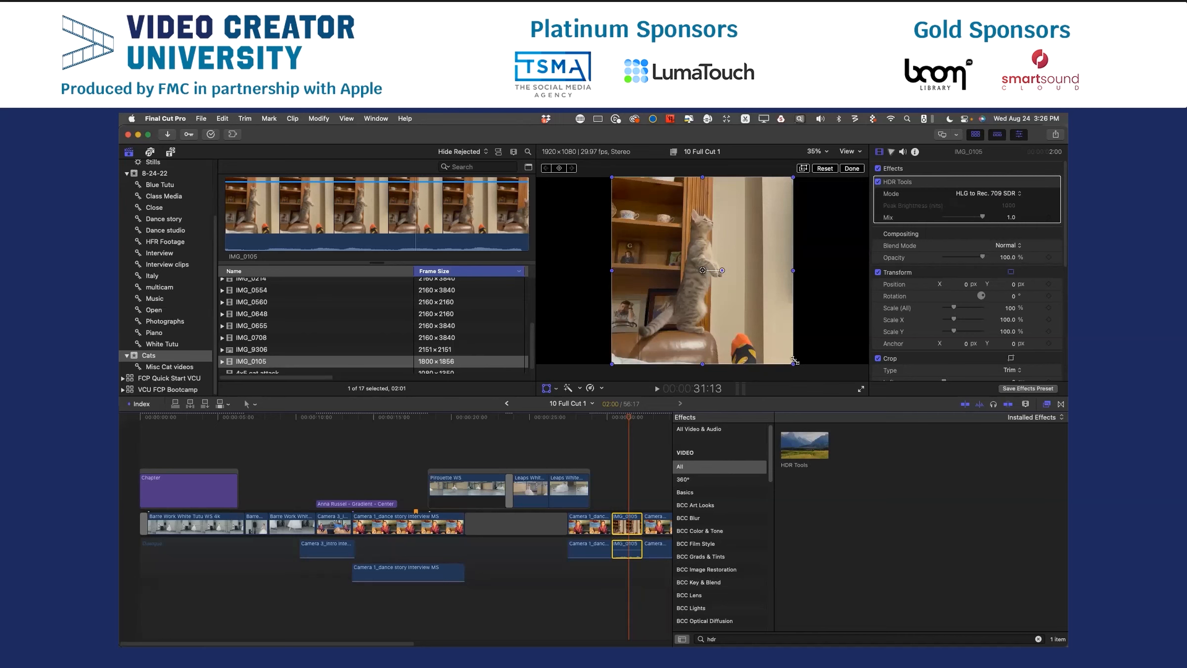
# Close the Effects browser and play the timeline from the interview clip at 29:12 through the corrected cat clip.
pyautogui.click(618, 445)
pyautogui.click(598, 423)
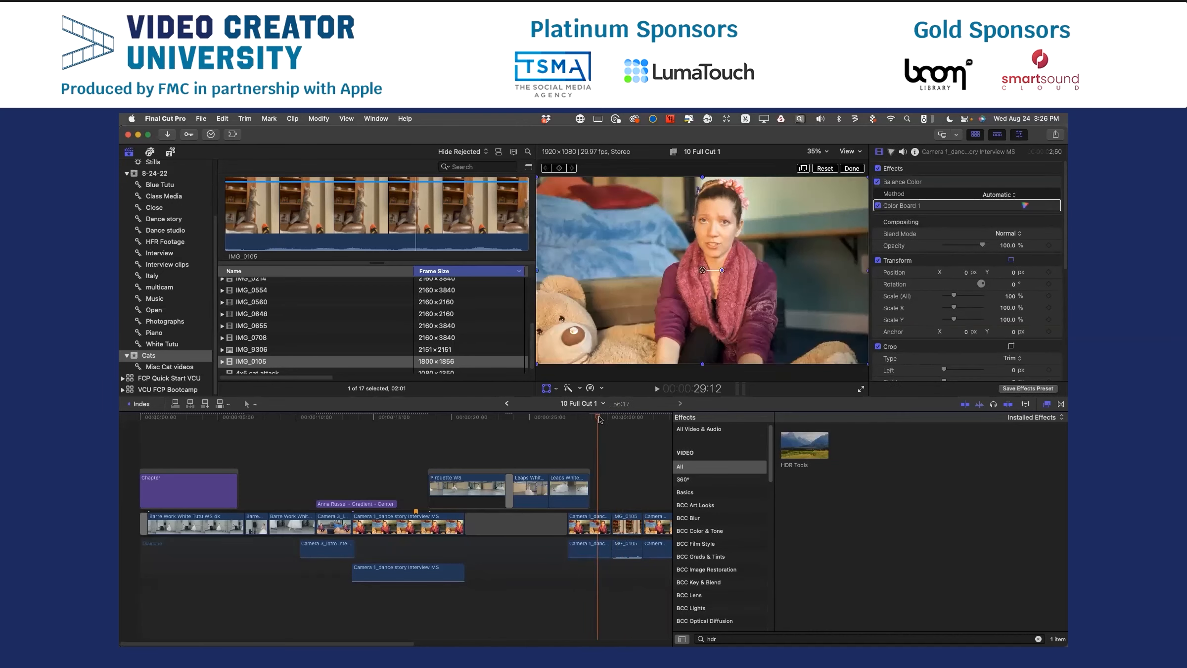
pyautogui.click(1024, 404)
pyautogui.press('space')
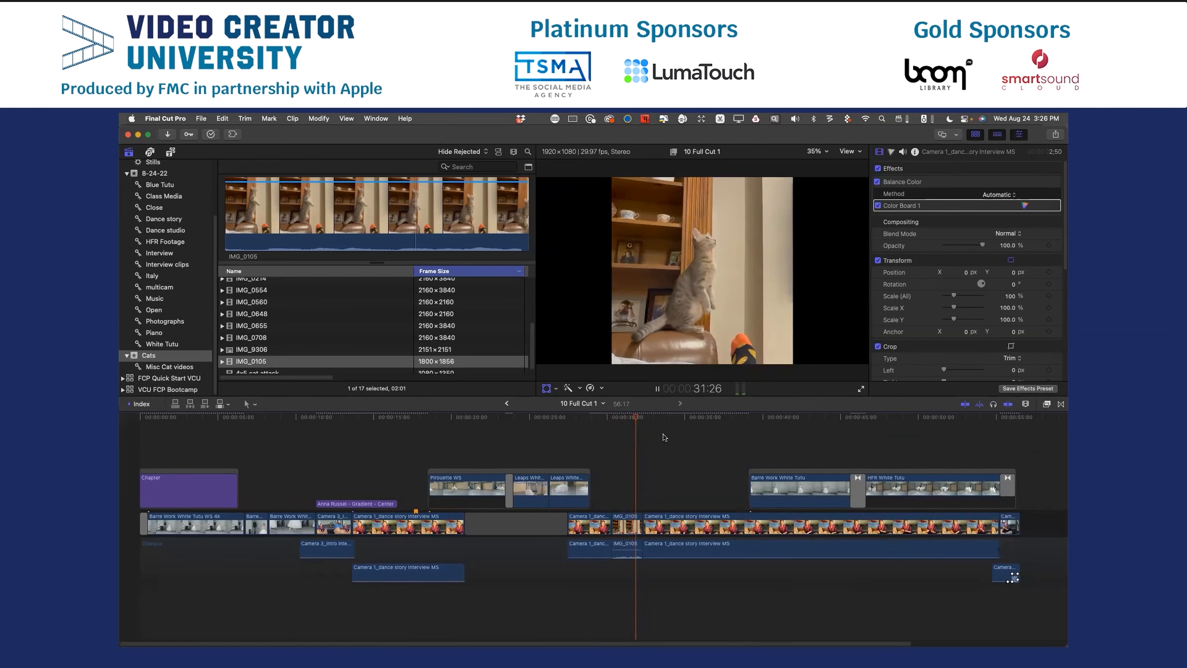
pyautogui.press('space')
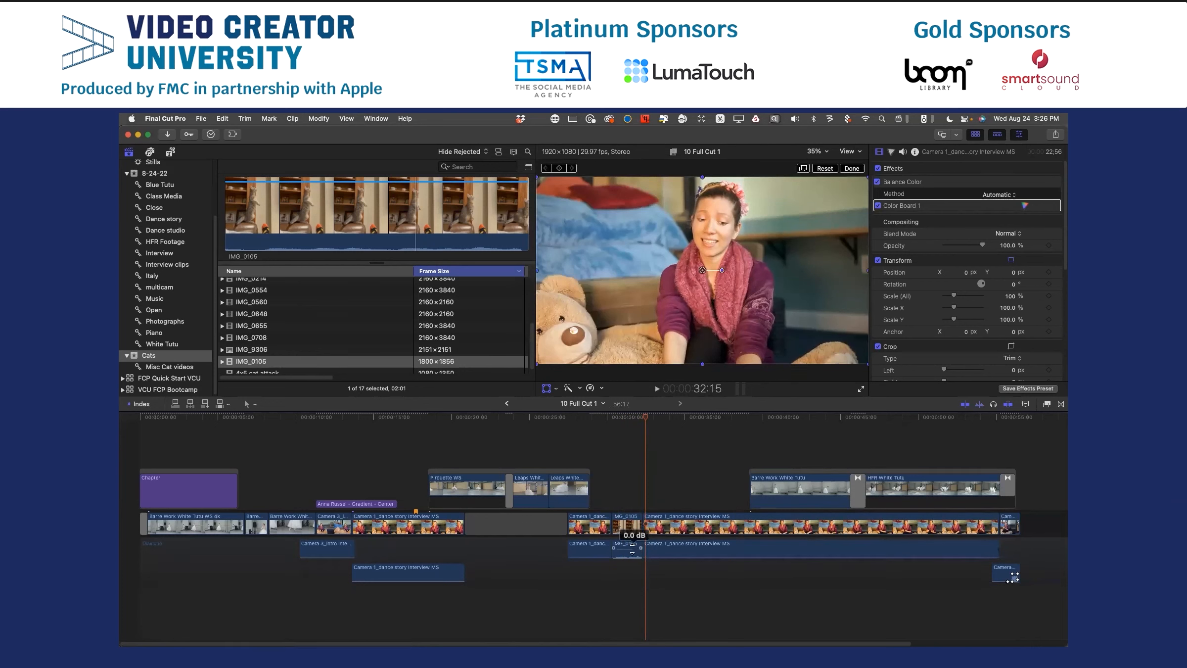
# Apply Smart Conform to the IMG_0105 clip in the timeline.
pyautogui.moveTo(613, 418); pyautogui.dragTo(631, 421)
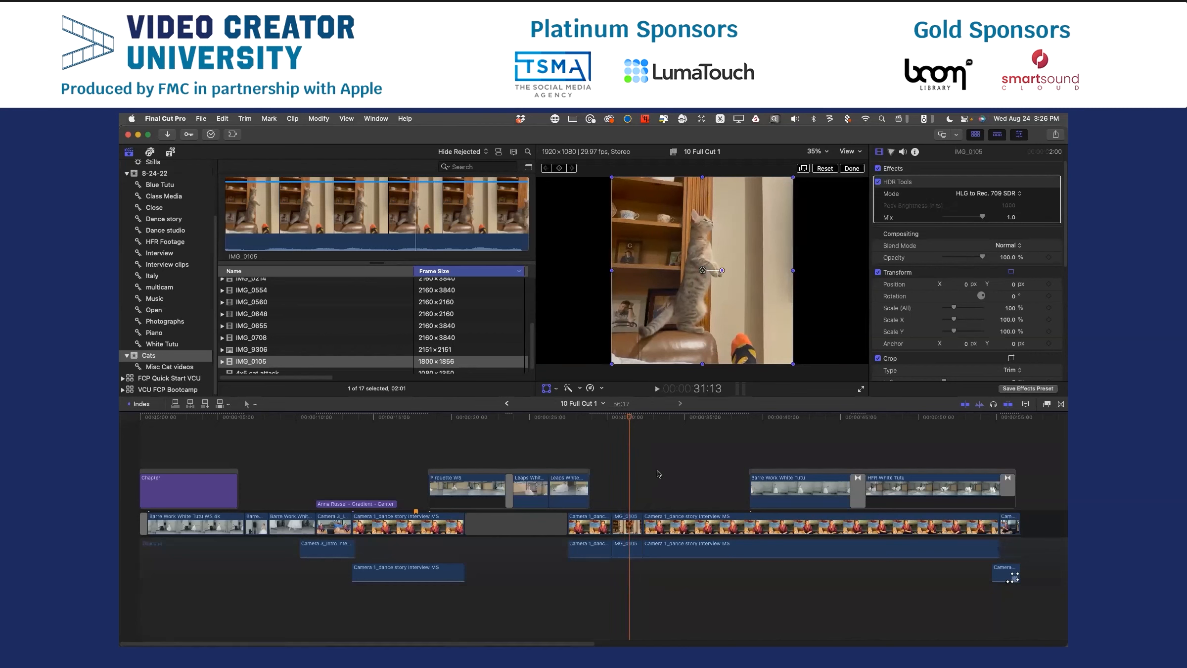
pyautogui.click(621, 529)
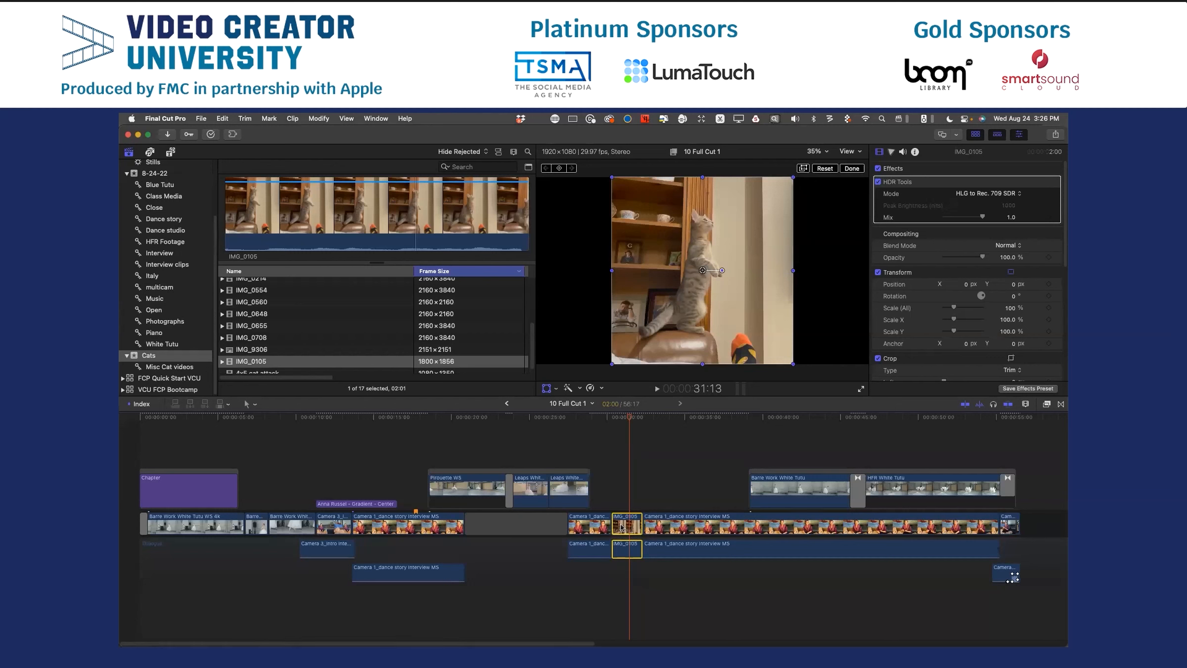
pyautogui.click(315, 119)
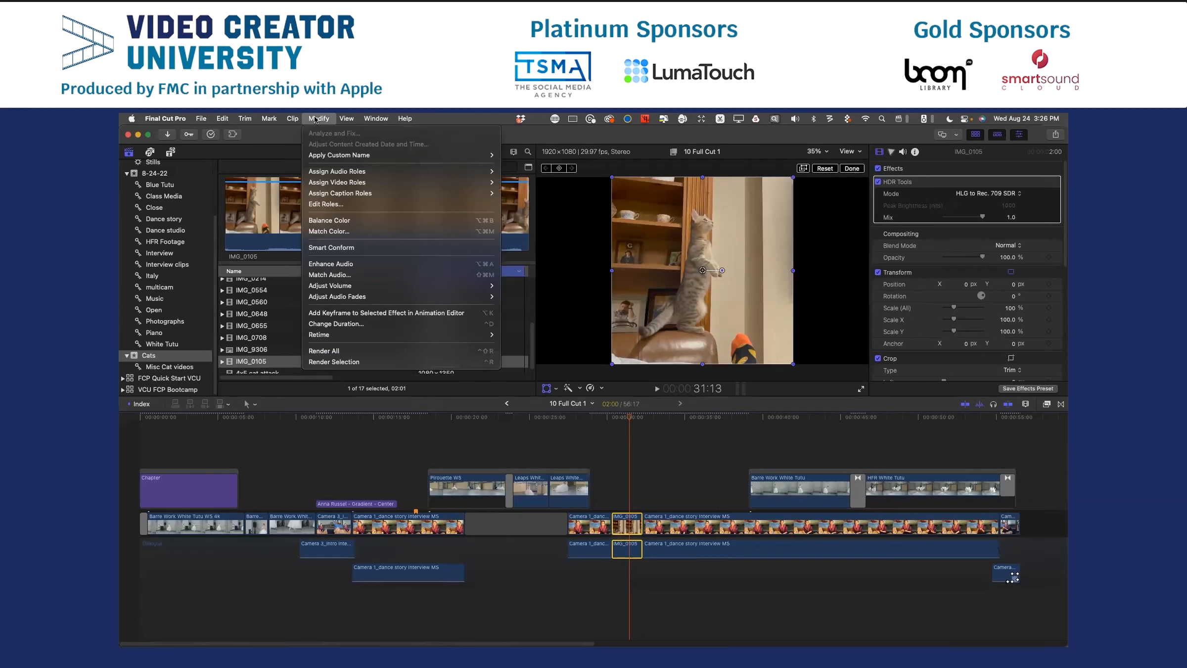
pyautogui.click(354, 248)
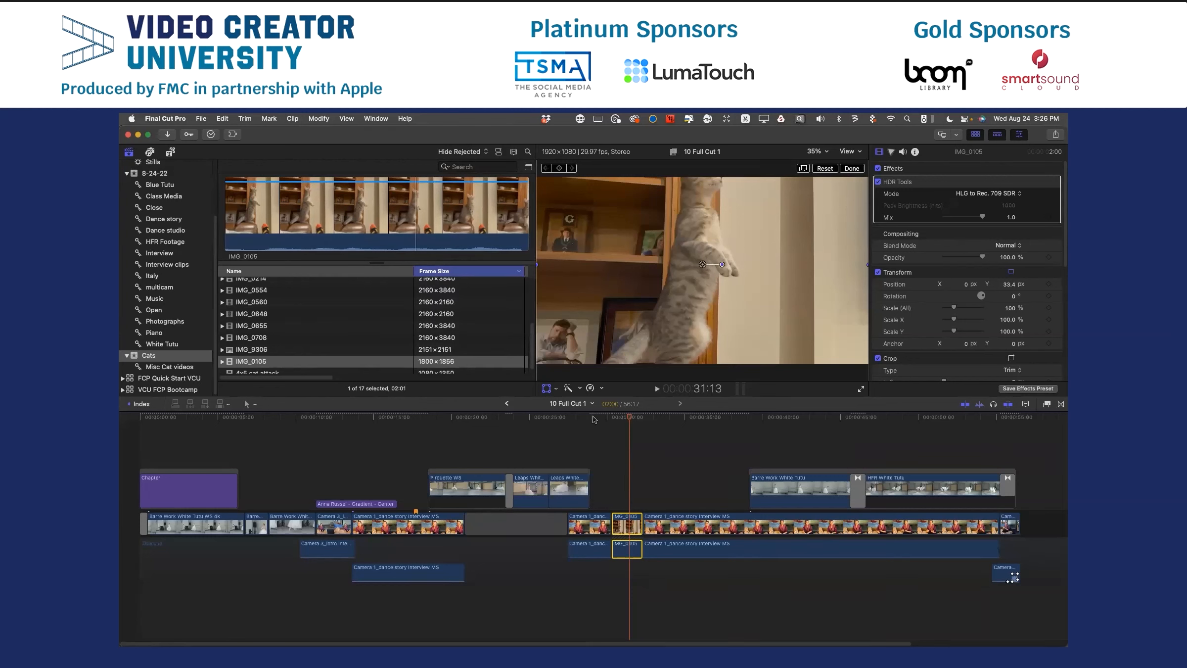
# Turn off the onscreen Transform controls and set the IMG_0105 clip's Y position to -161.6 px.
pyautogui.click(546, 389)
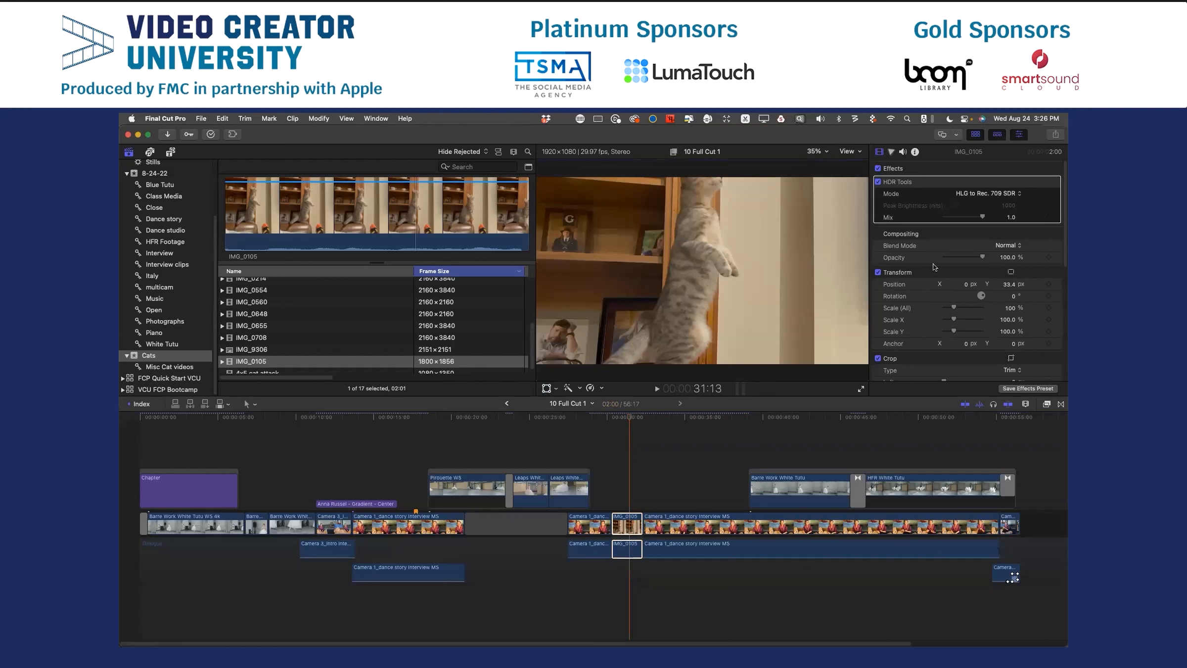
pyautogui.click(880, 152)
pyautogui.scroll(-3, 962, 262)
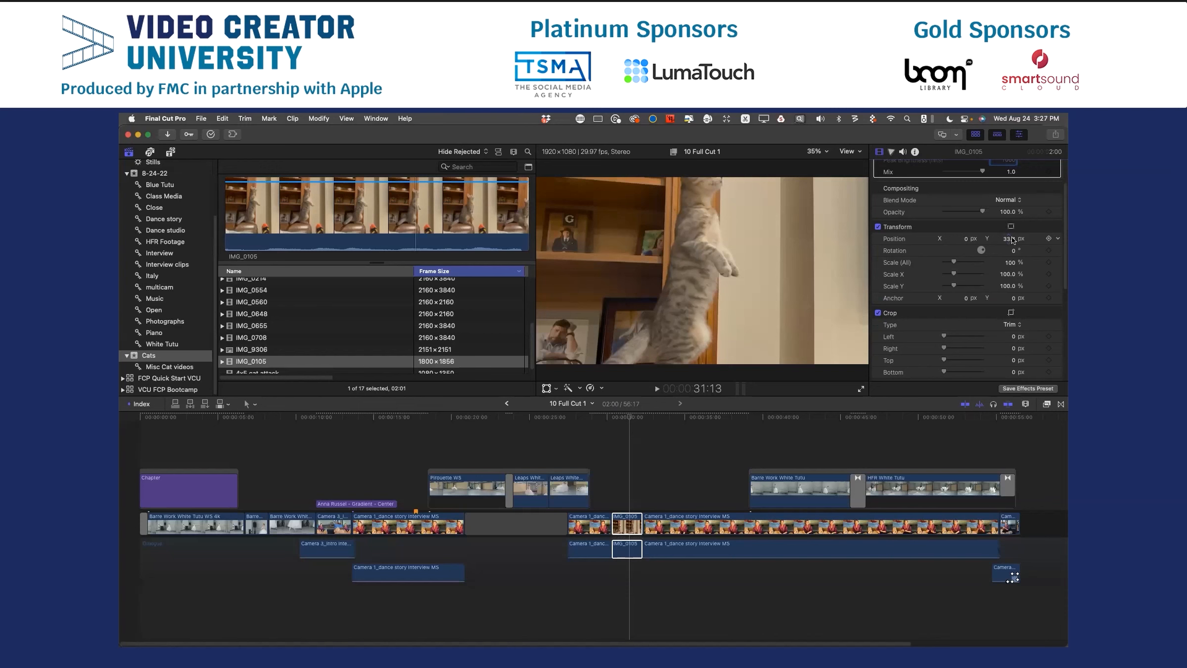
pyautogui.moveTo(1012, 242); pyautogui.dragTo(1012, 297)
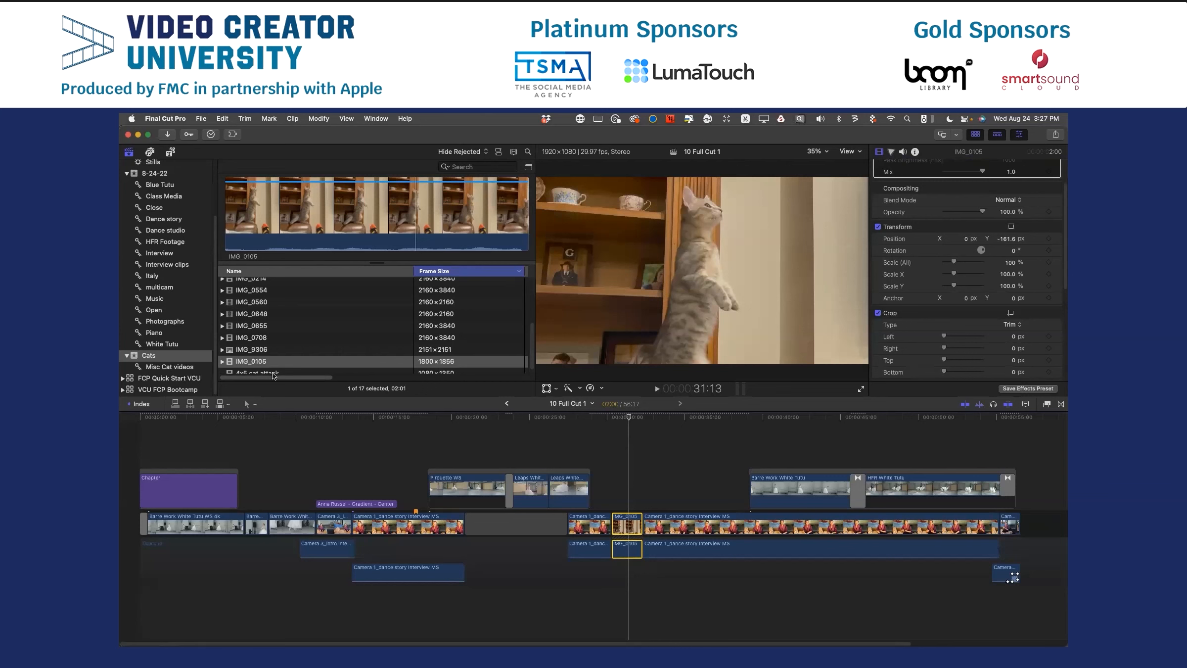
# Duplicate the "10 Full Cut" project in the Projects smart collection.
pyautogui.click(313, 418)
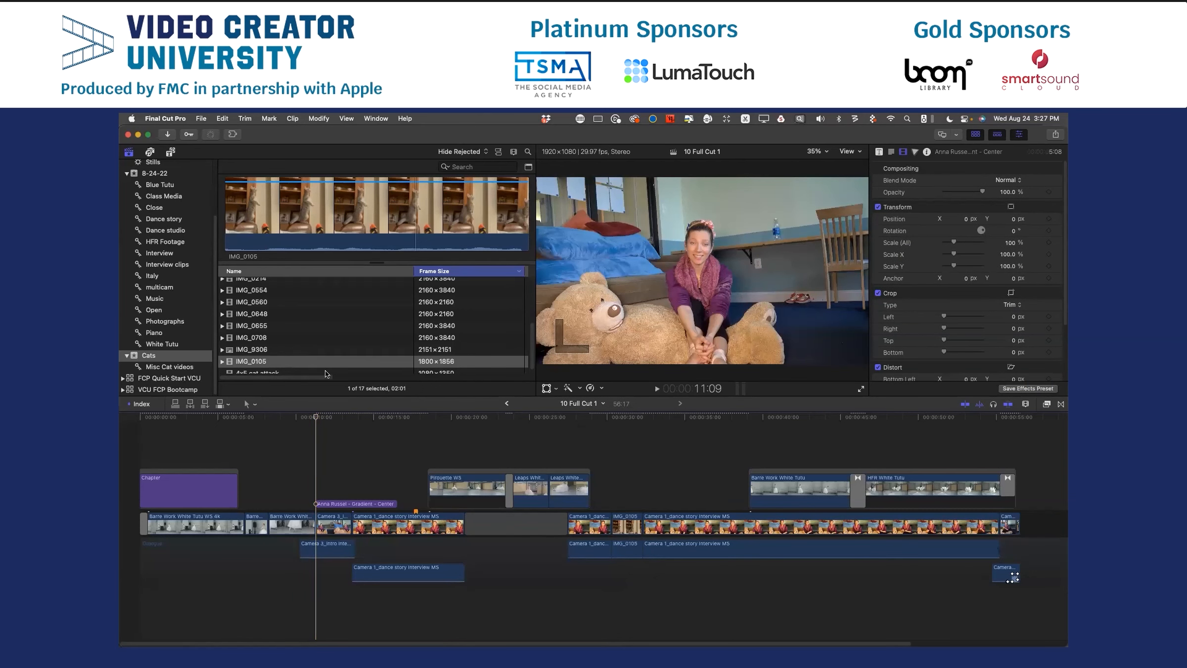
pyautogui.scroll(3, 161, 223)
pyautogui.click(158, 221)
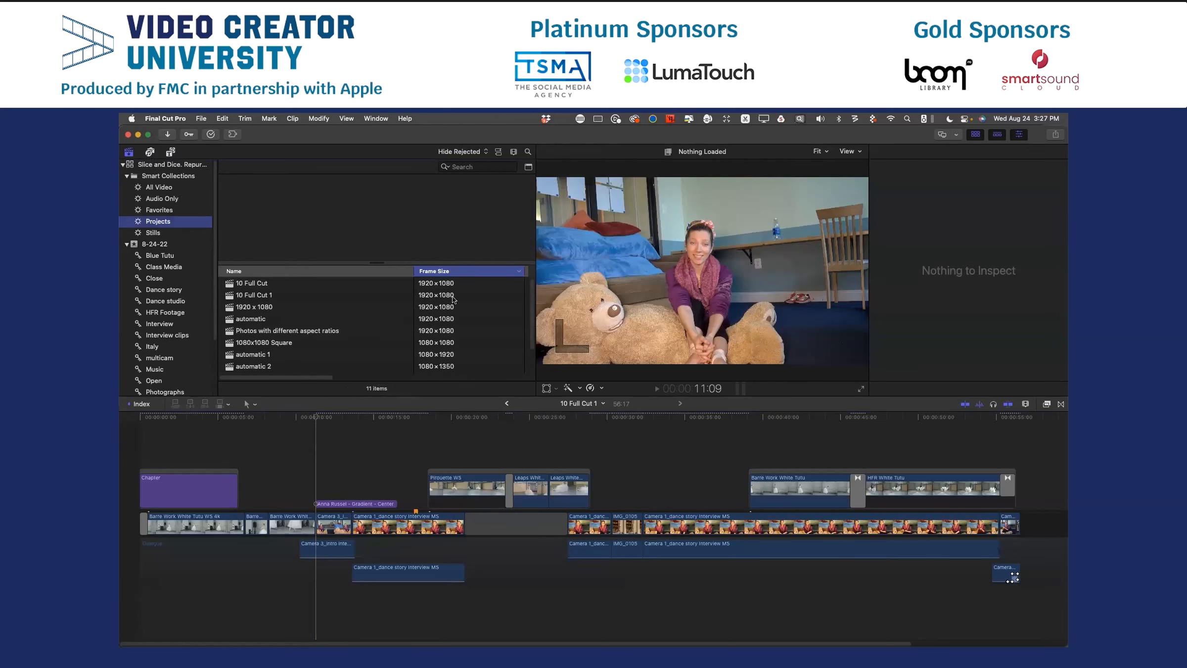
pyautogui.click(271, 284)
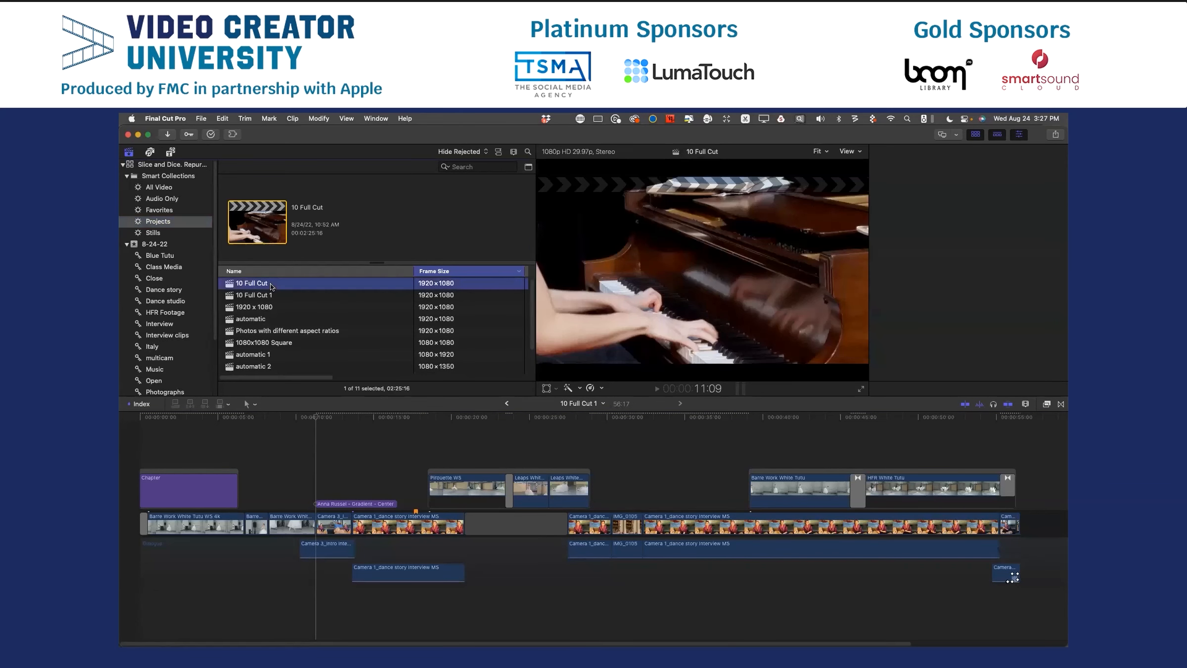
pyautogui.rightClick(271, 286)
pyautogui.click(284, 316)
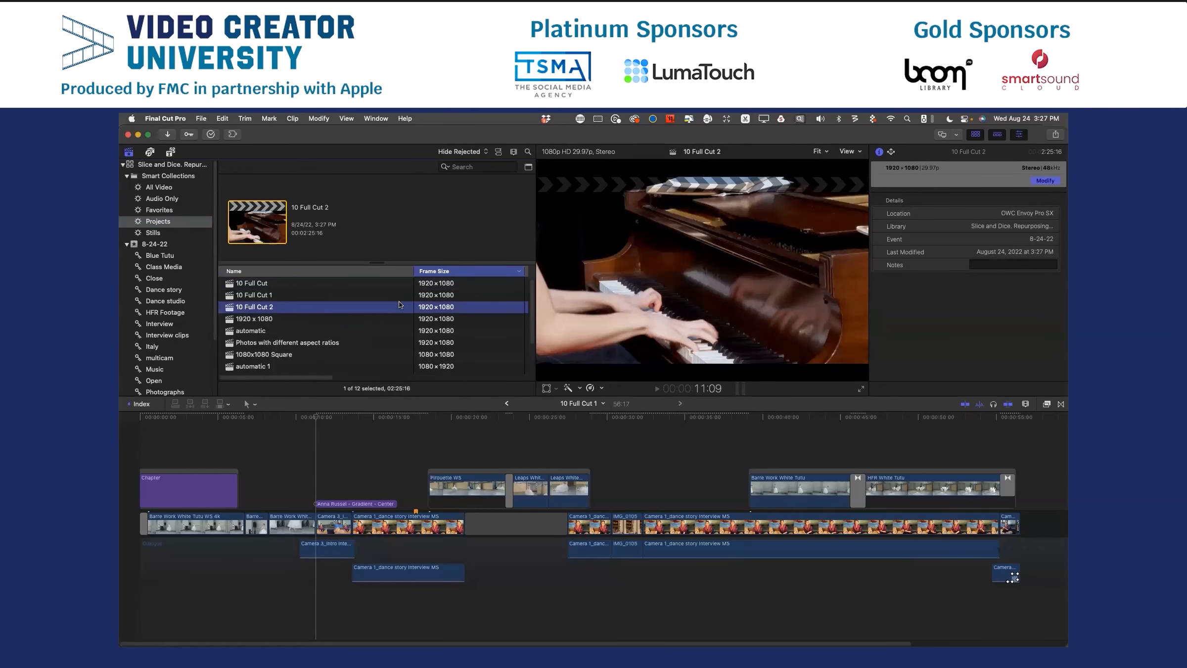
# Modify the "10 Full Cut 2" project's settings to the Square video format at 1080x1080 resolution.
pyautogui.click(1043, 179)
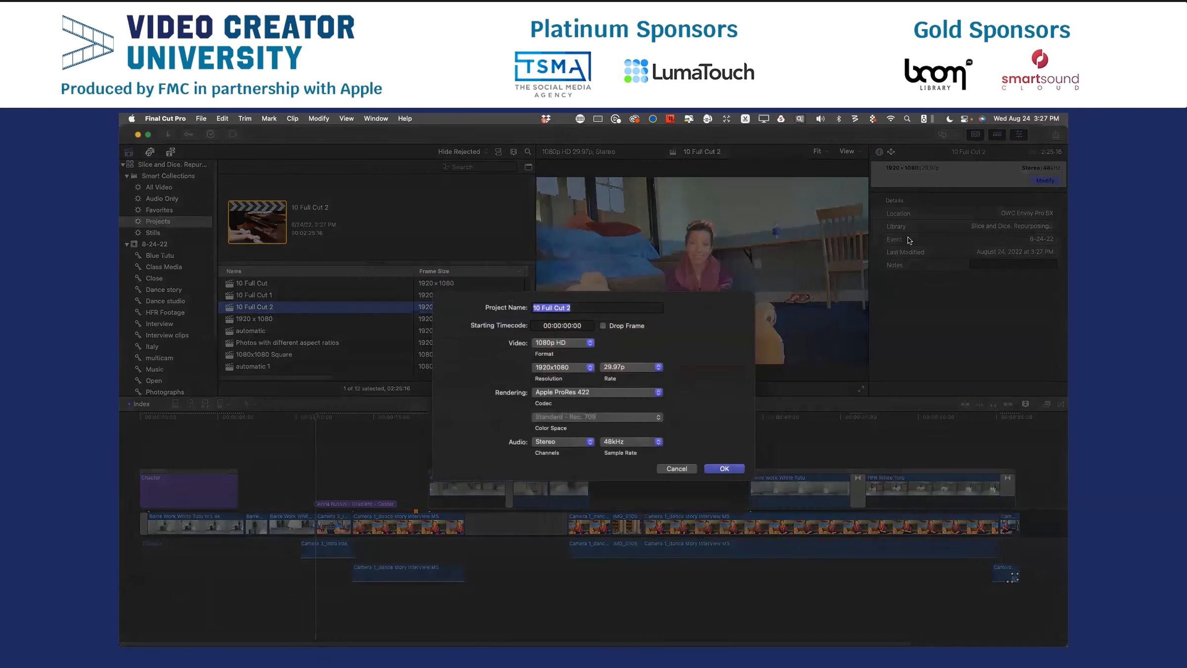
pyautogui.click(566, 345)
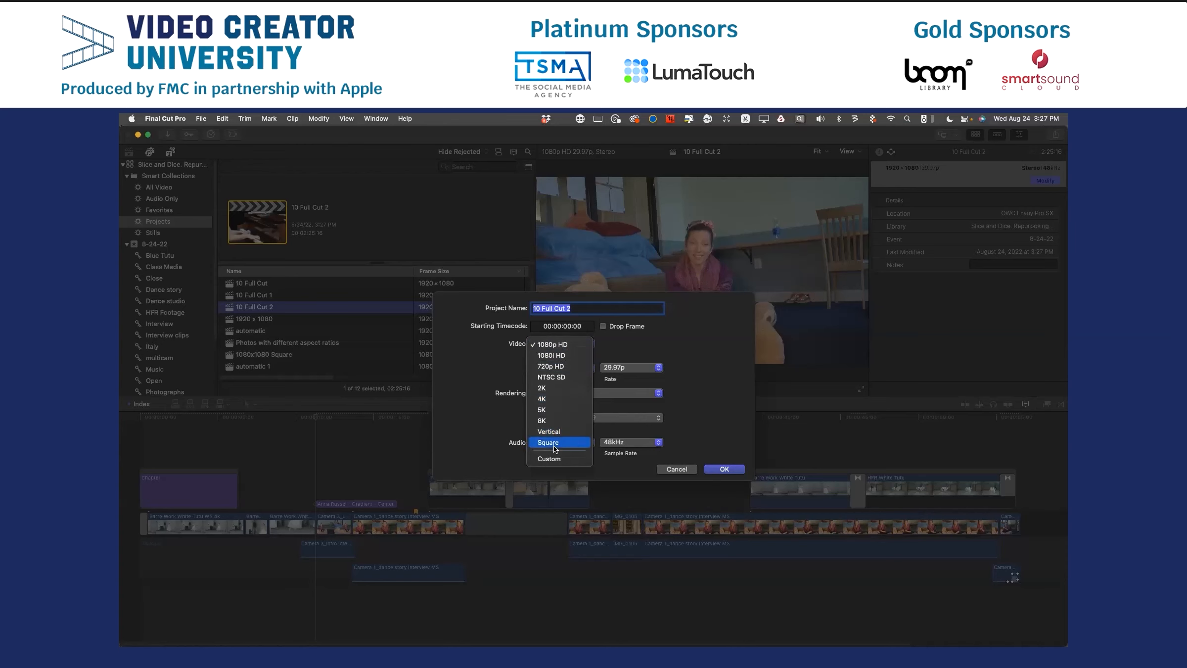
pyautogui.click(554, 447)
pyautogui.click(571, 368)
pyautogui.click(569, 381)
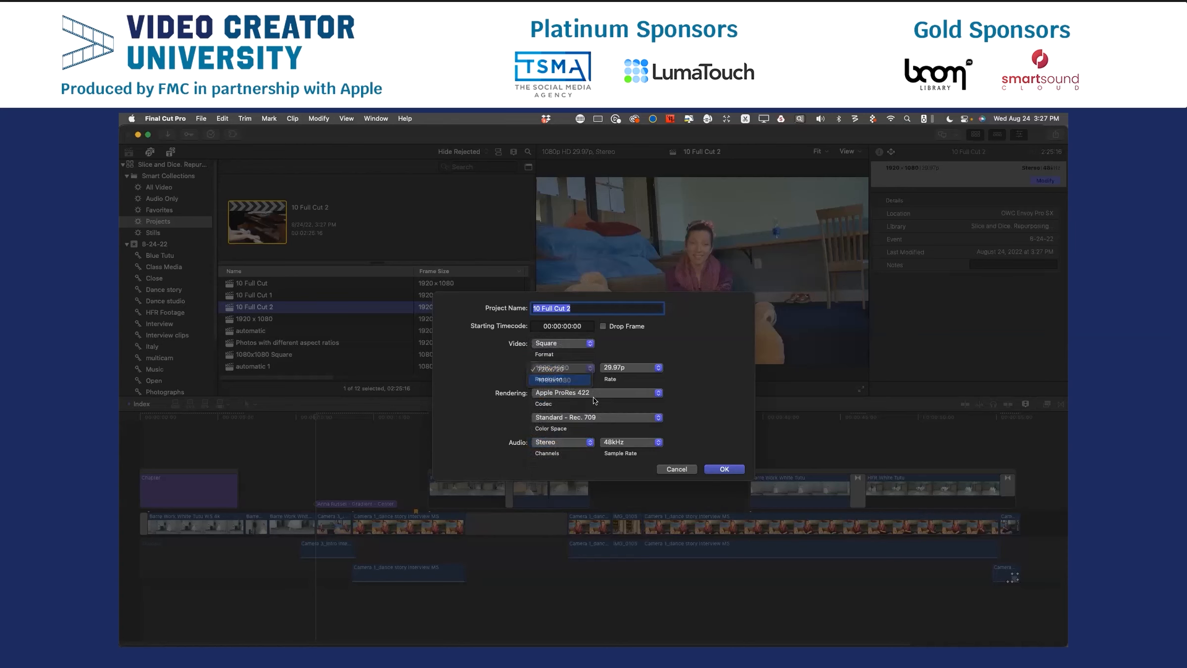
pyautogui.click(723, 468)
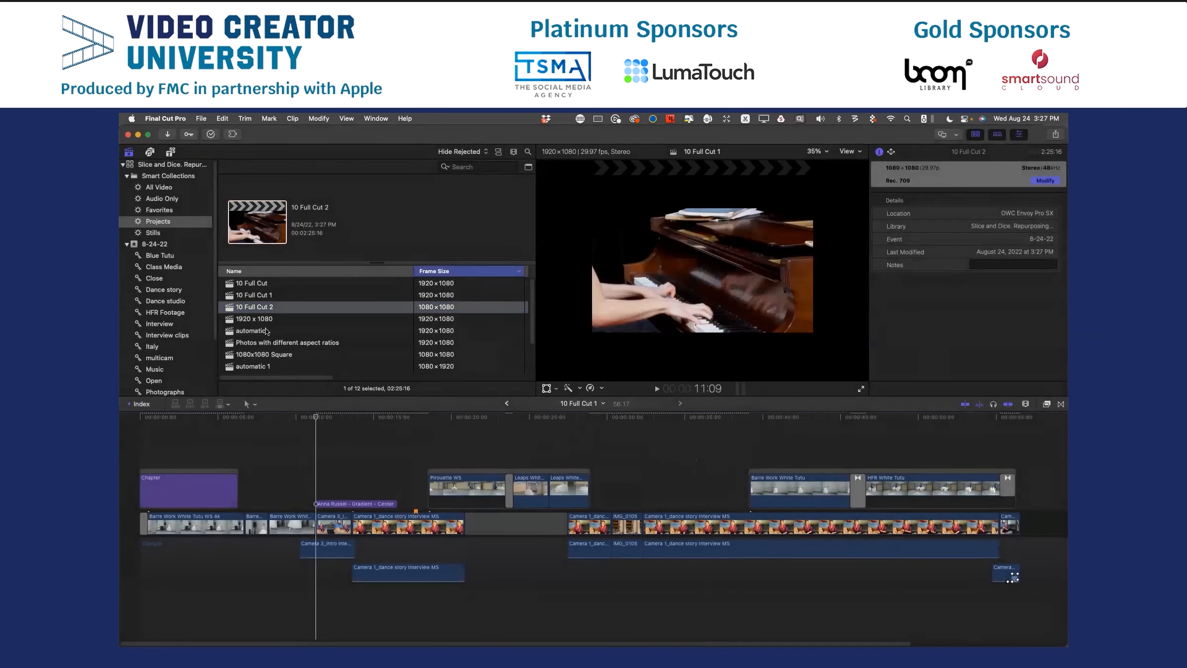
# Open the "10 Full Cut 2" project and review how its clips fit the square frame along the timeline.
pyautogui.doubleClick(240, 310)
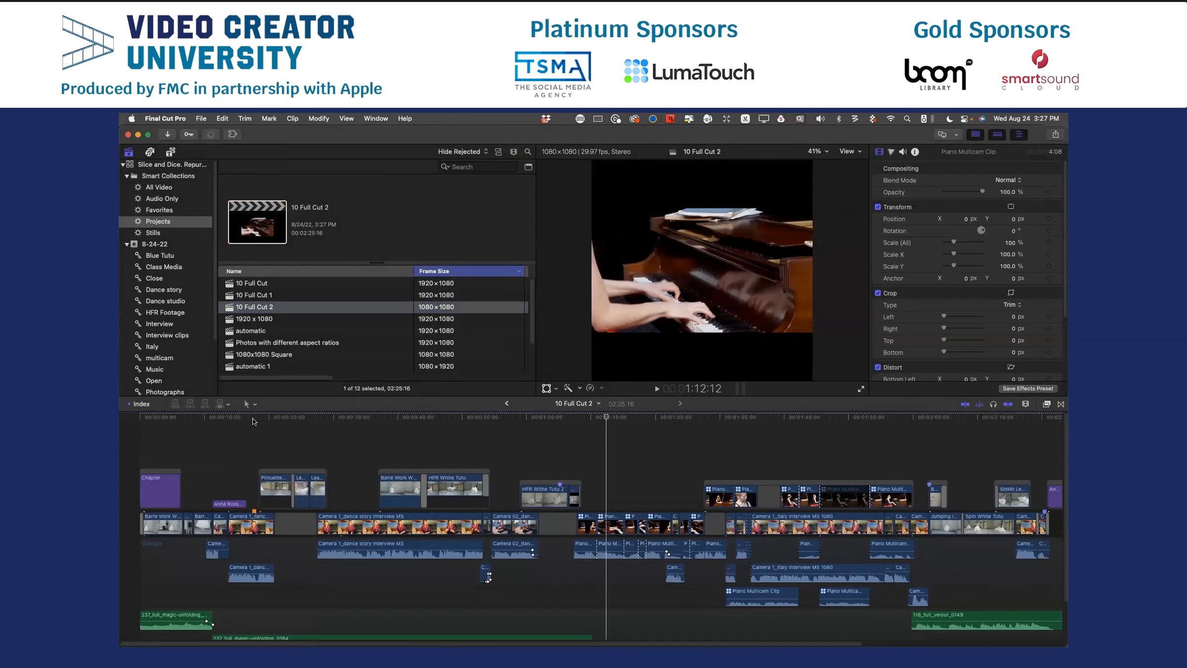
pyautogui.moveTo(248, 420); pyautogui.dragTo(738, 437)
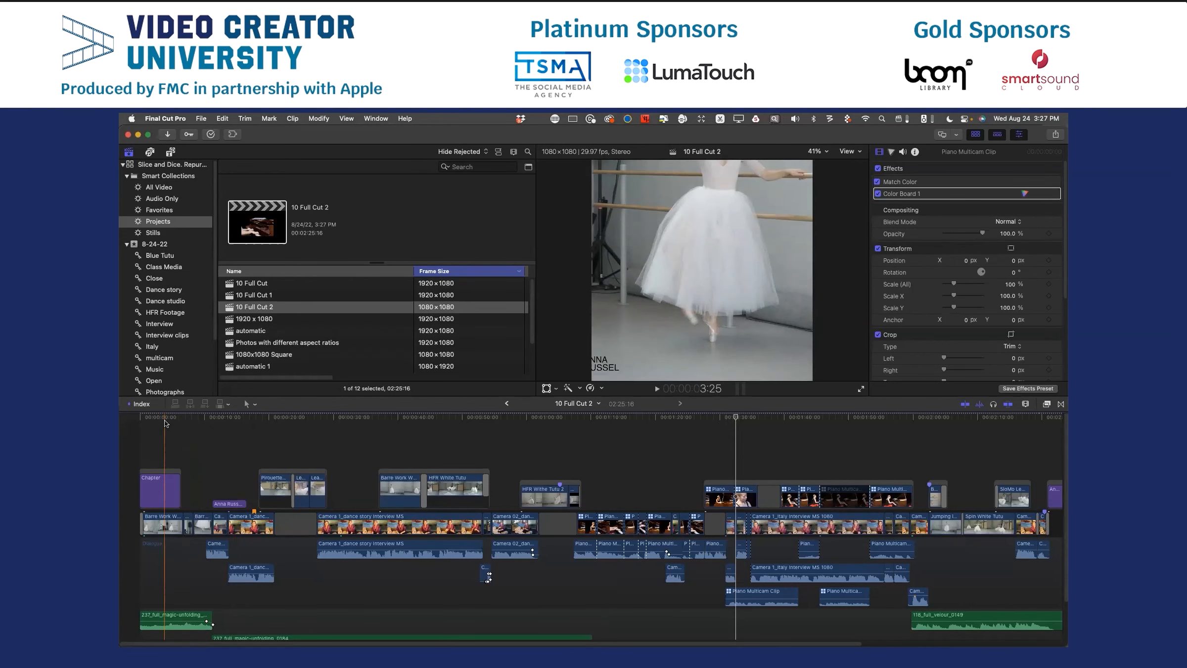
pyautogui.press('space')
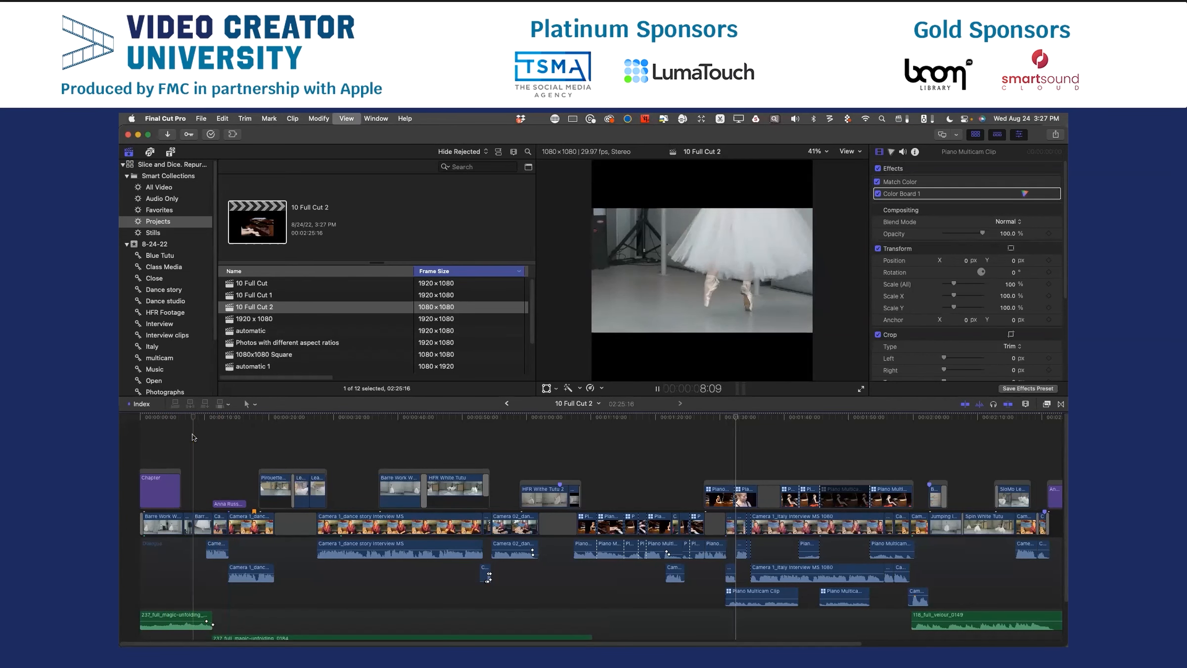
pyautogui.press('space')
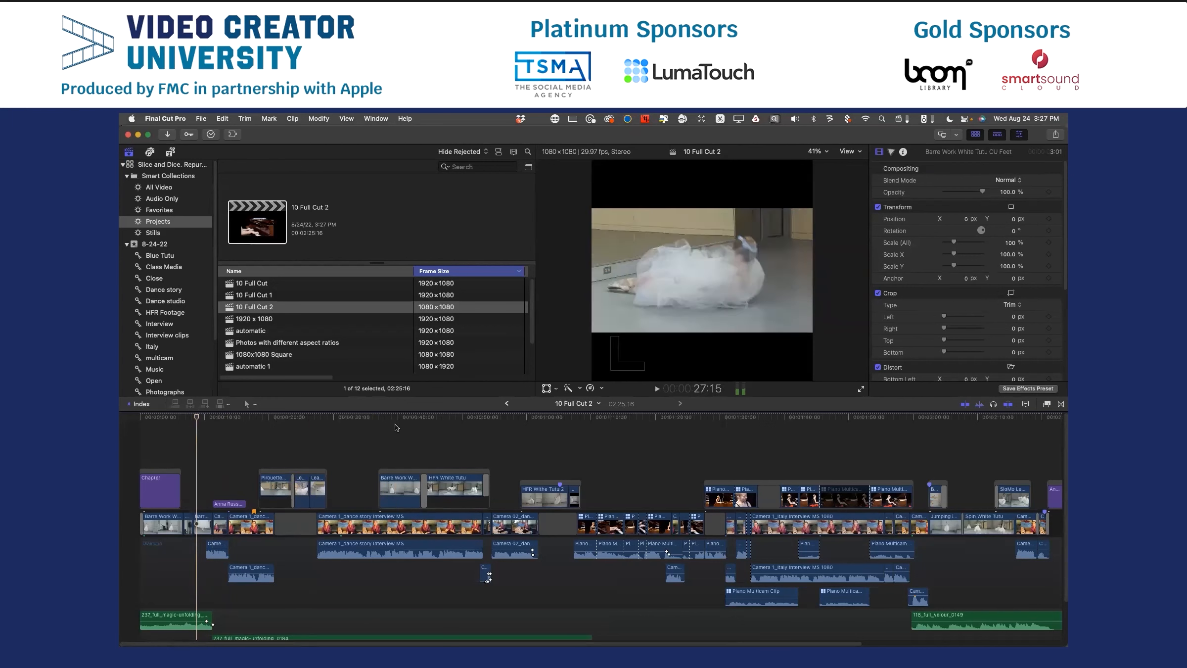
pyautogui.click(396, 433)
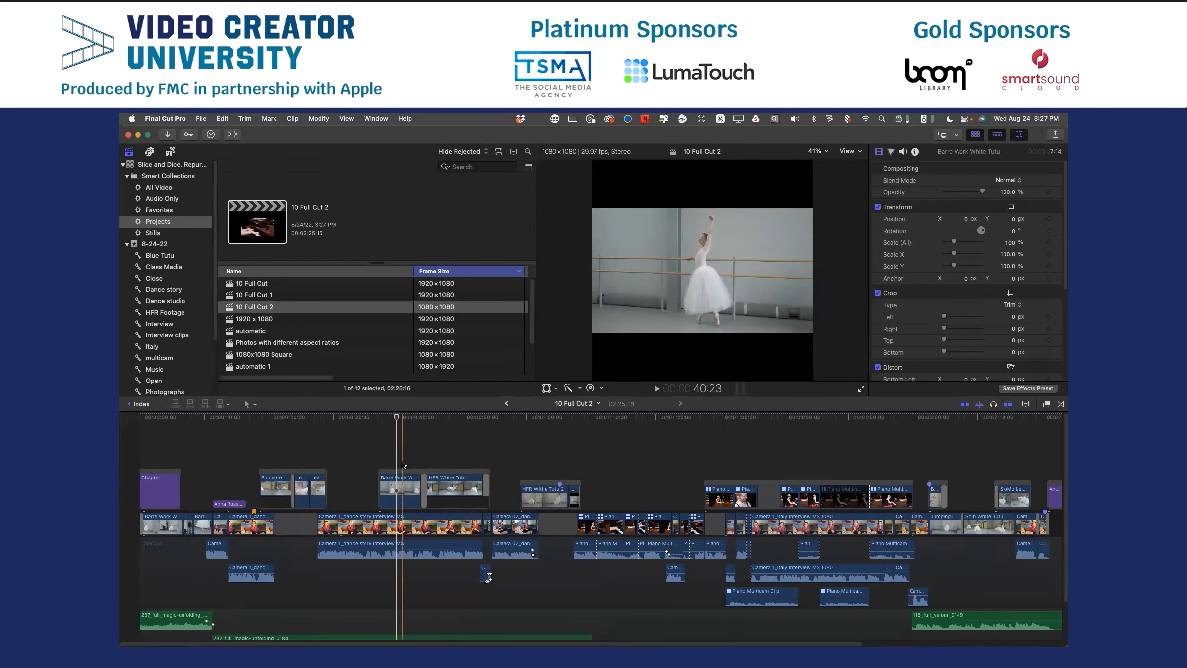
# Apply Smart Conform to the long Camera 1 dance story interview clip and check its framing under the connected clips.
pyautogui.rightClick(358, 524)
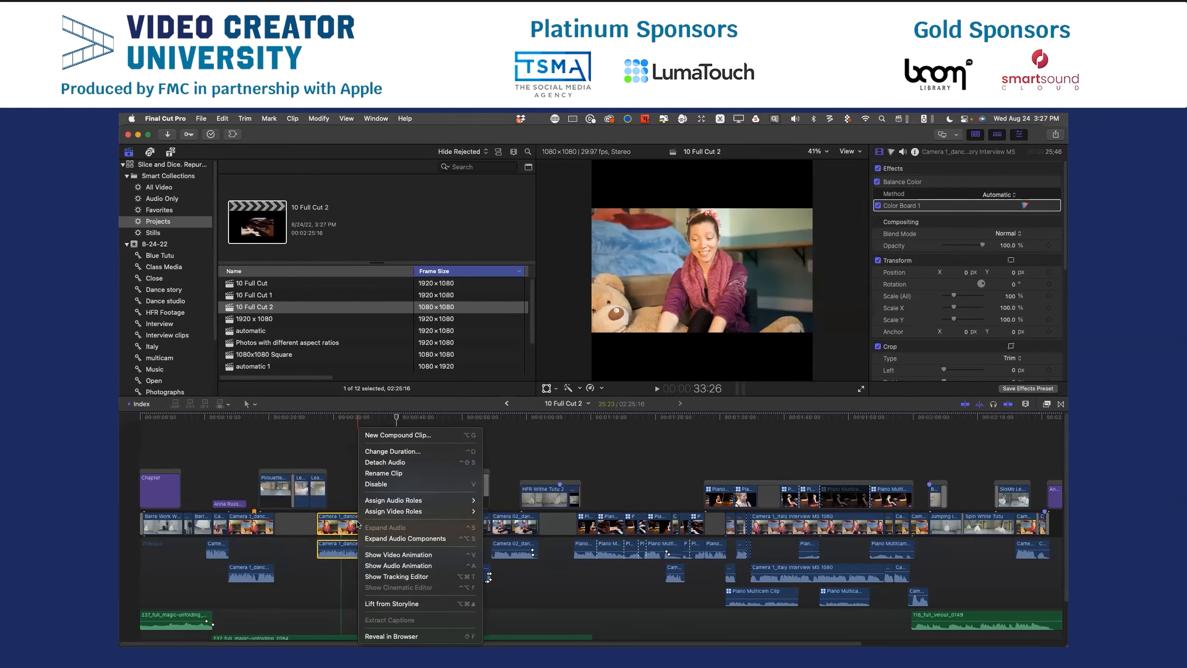
pyautogui.click(348, 529)
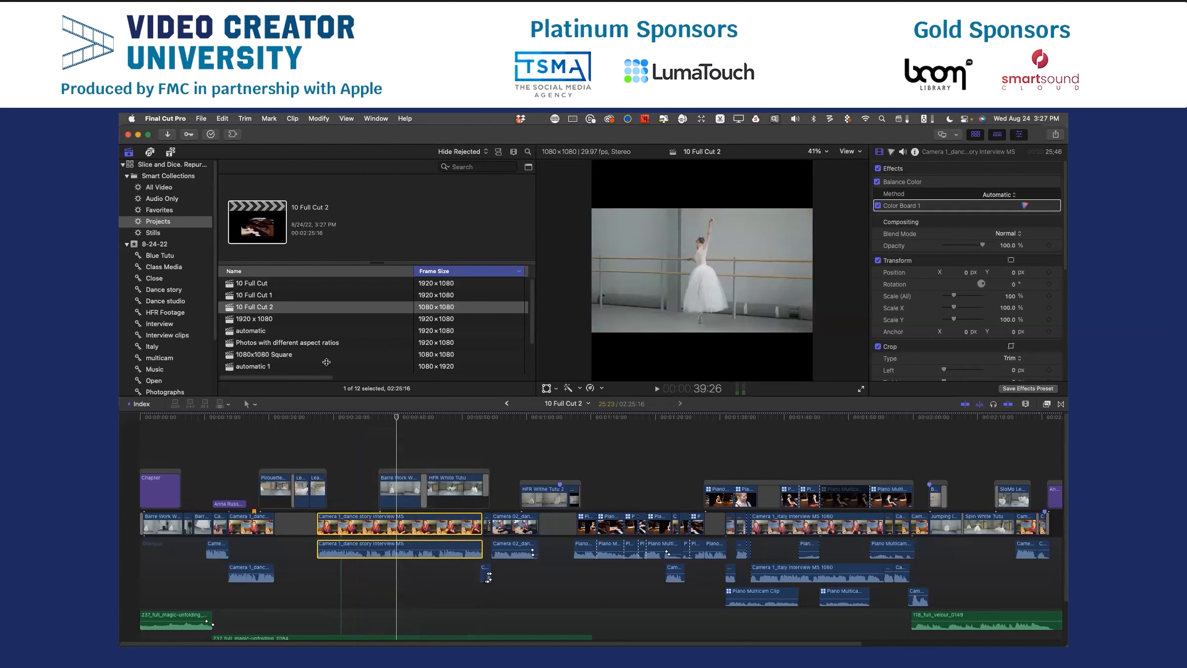
pyautogui.click(318, 118)
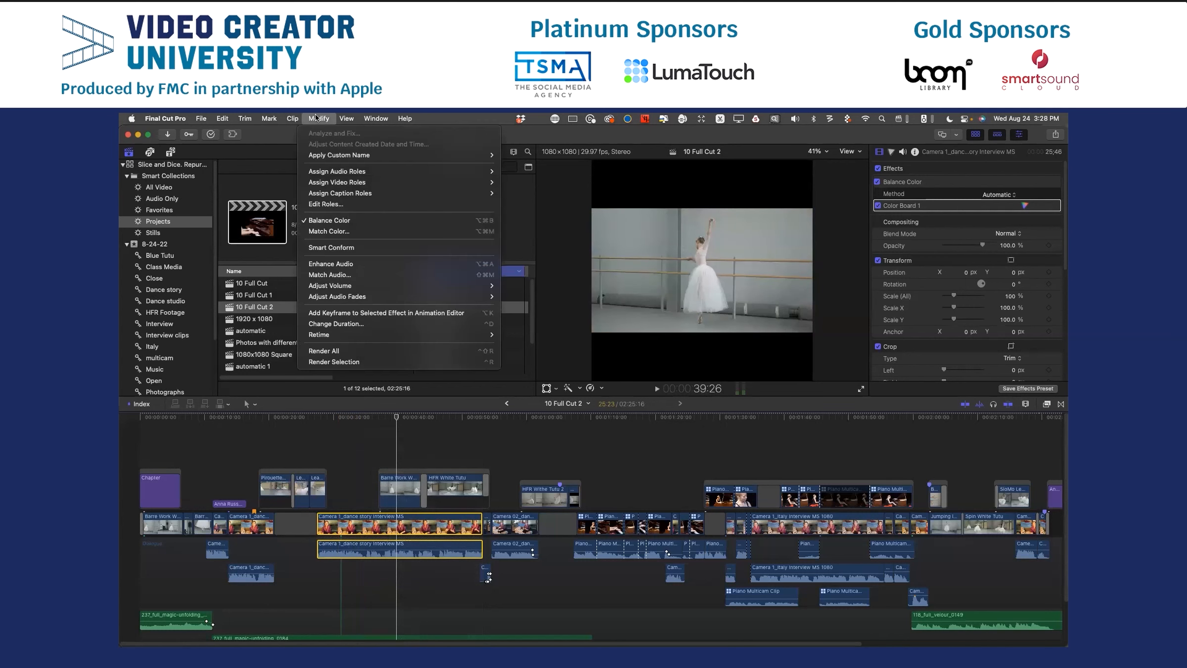
pyautogui.click(331, 247)
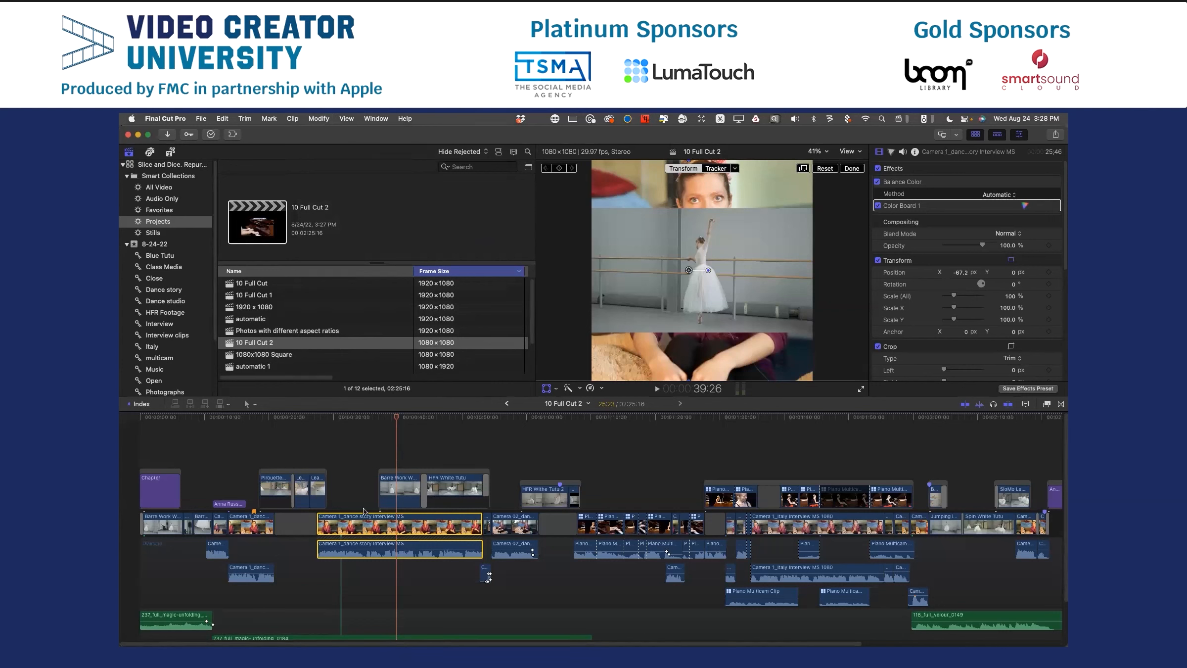
pyautogui.click(362, 420)
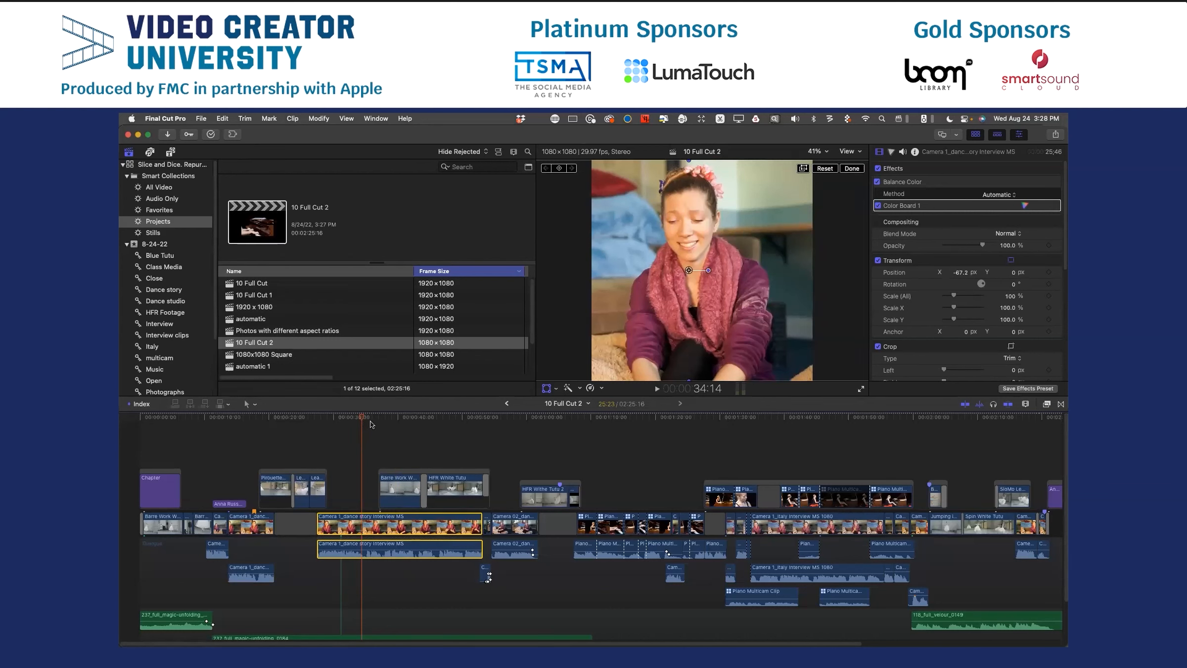
pyautogui.moveTo(396, 420); pyautogui.dragTo(449, 426)
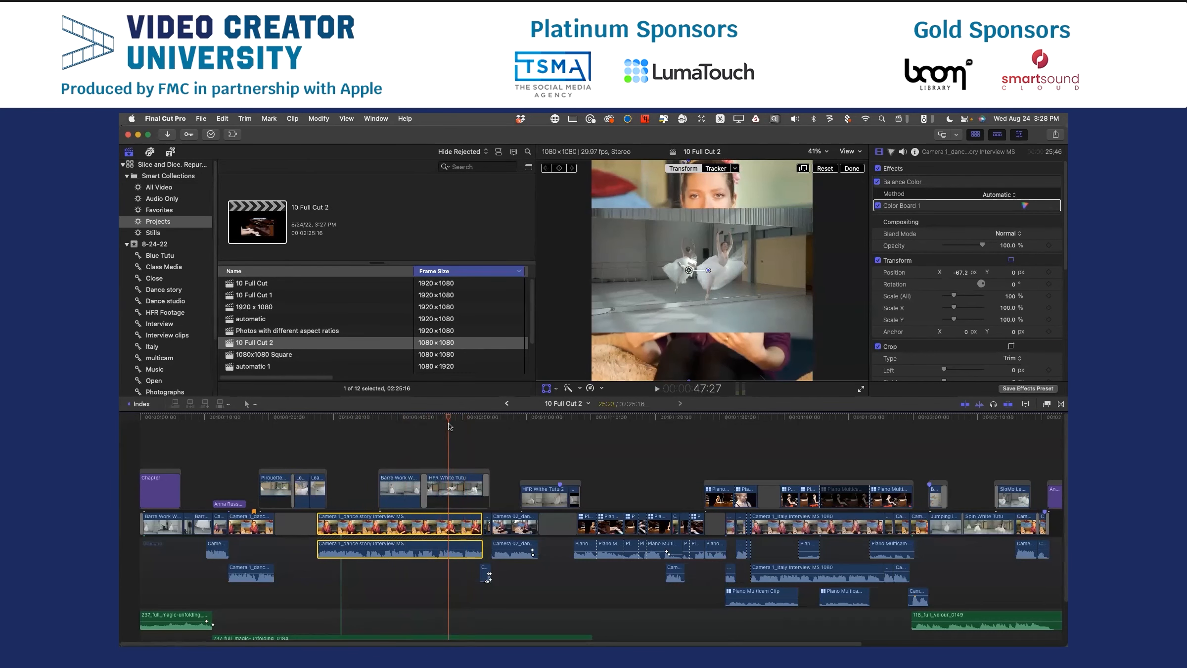
# Apply Smart Conform to the connected HFR White Tutu clip and reposition it to about X -176.3 px, Y -1.3 px.
pyautogui.click(455, 490)
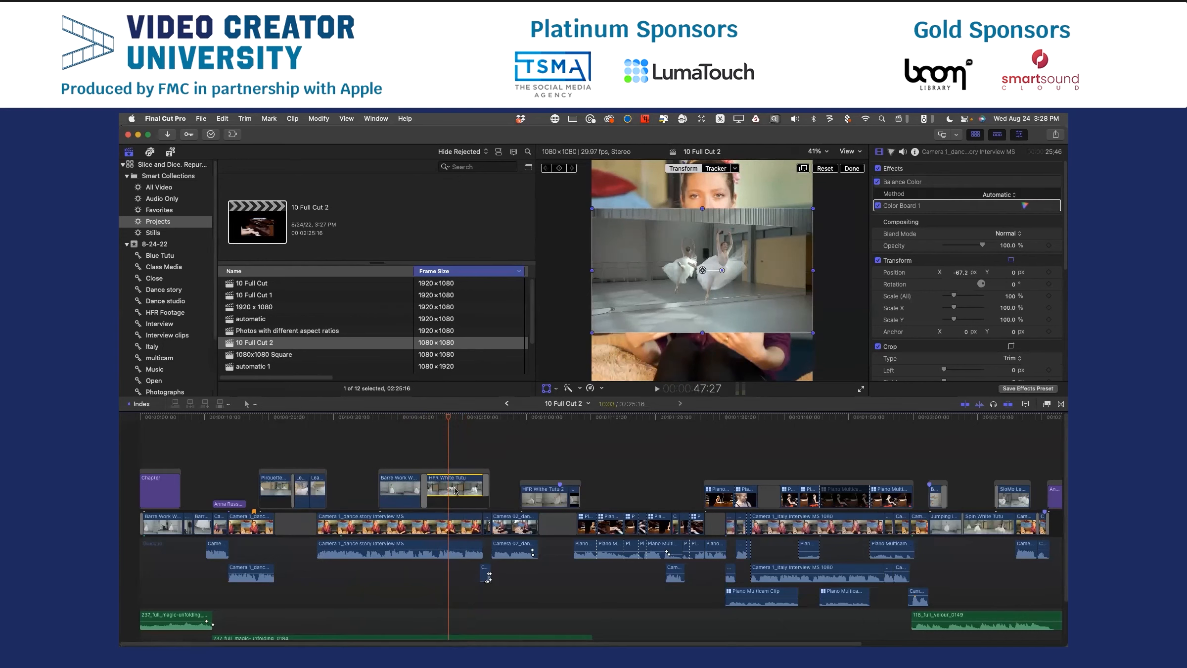
pyautogui.click(319, 119)
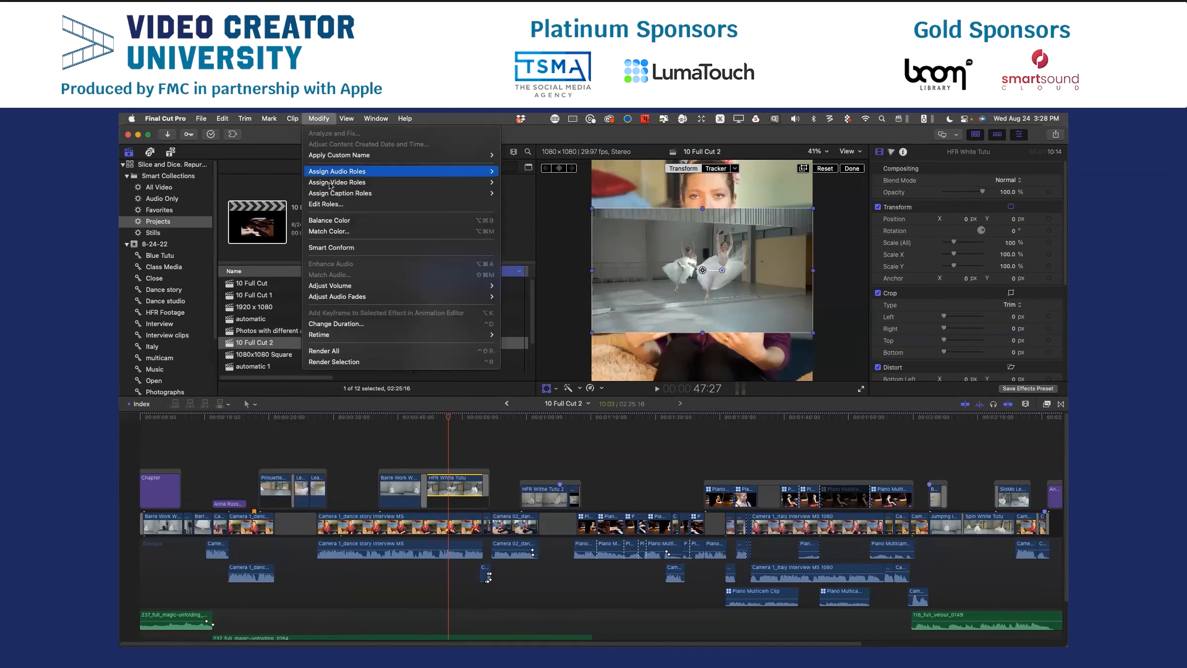
pyautogui.click(360, 249)
pyautogui.click(433, 417)
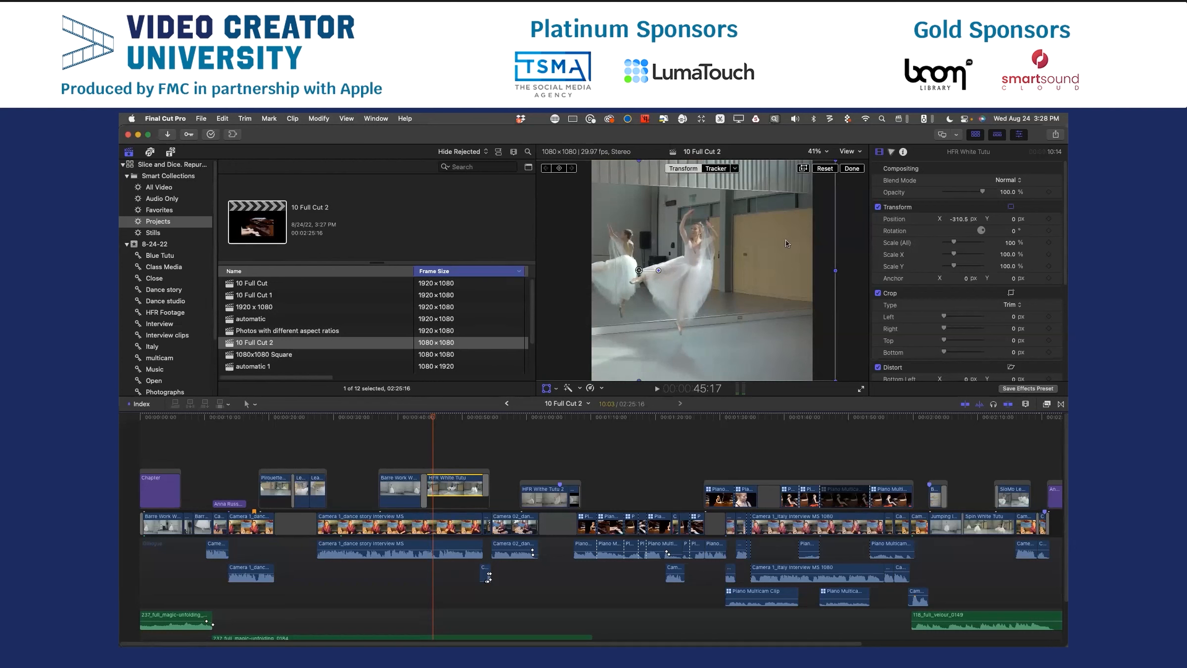
pyautogui.moveTo(691, 275); pyautogui.dragTo(737, 270)
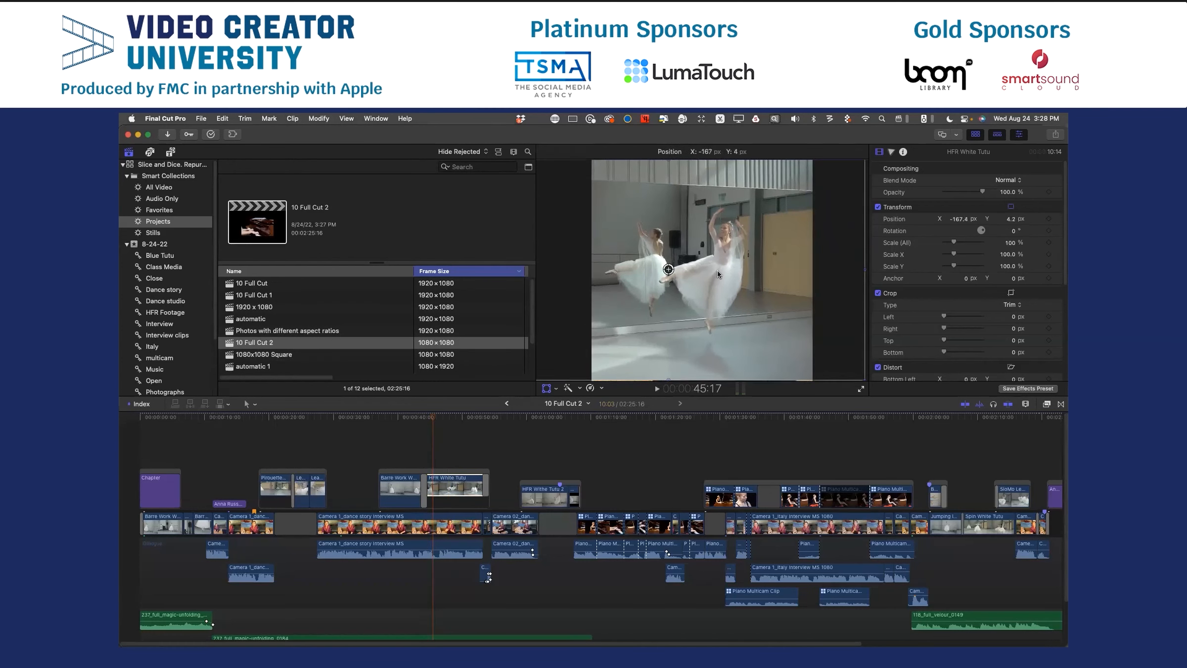
# Delete the connected Barre Work White Tutu clip above the interview and skim the conformed interview footage.
pyautogui.moveTo(438, 417); pyautogui.dragTo(405, 421)
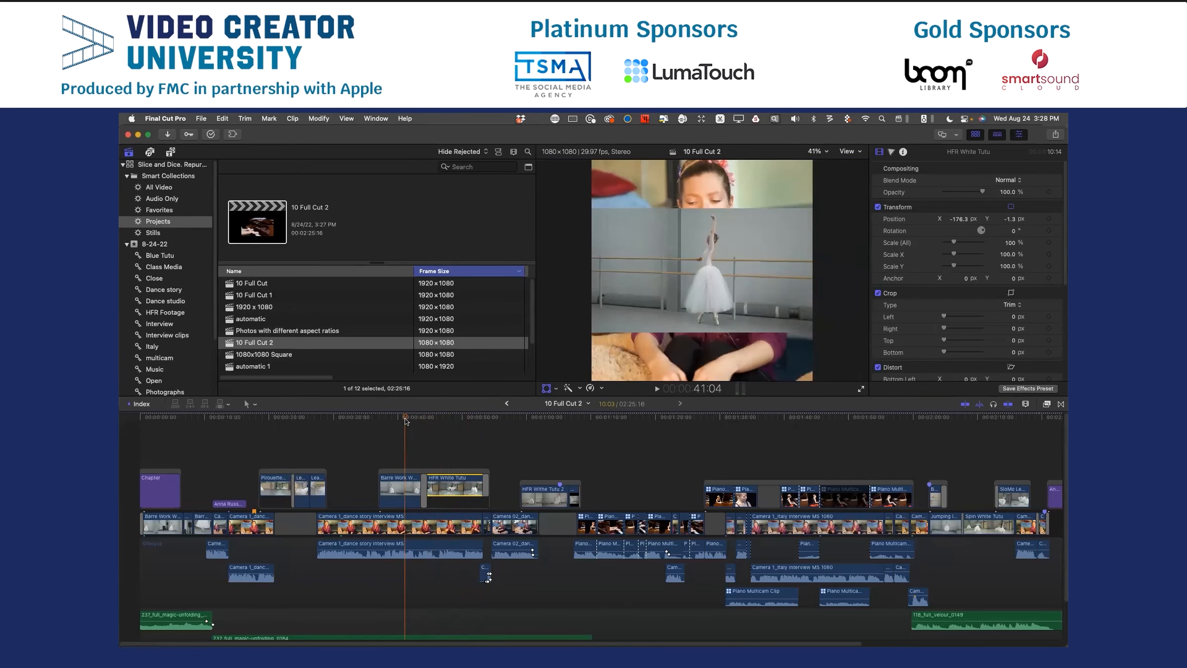
pyautogui.click(409, 480)
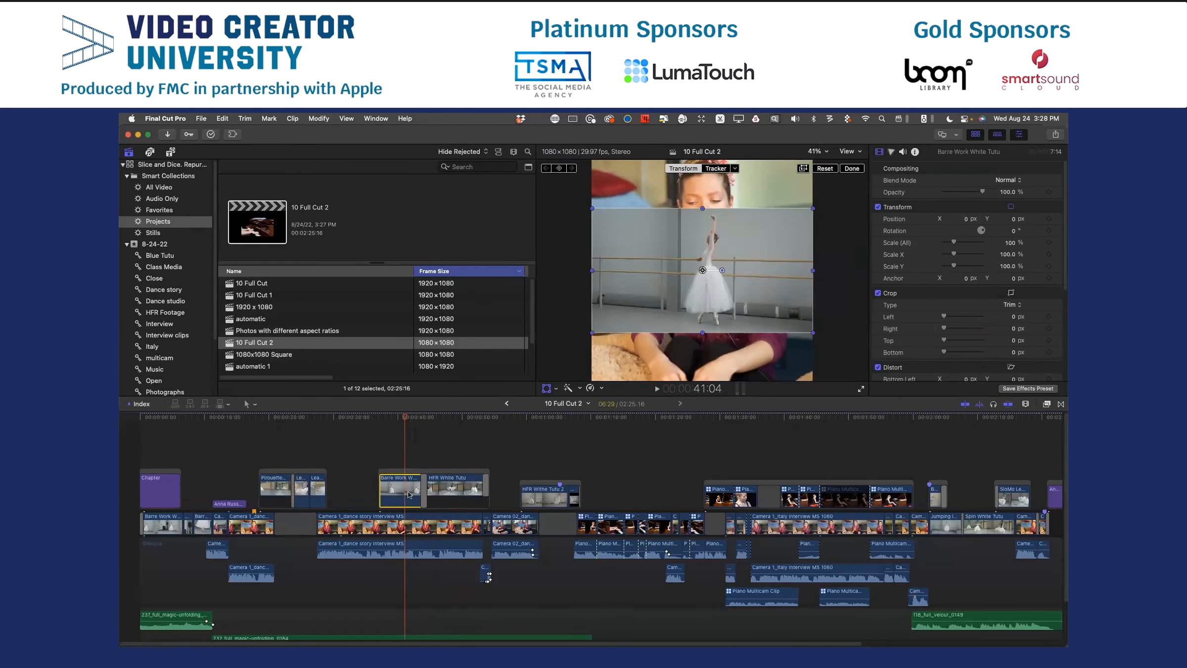
pyautogui.press('Delete')
pyautogui.click(364, 417)
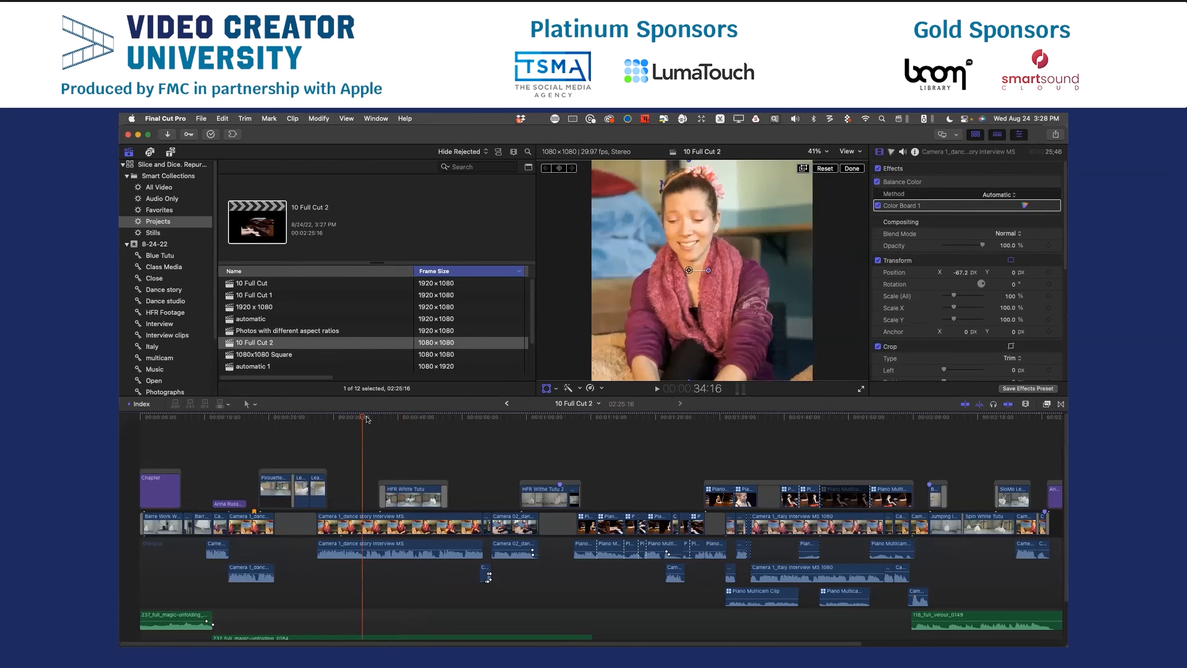
pyautogui.moveTo(408, 415); pyautogui.dragTo(451, 414)
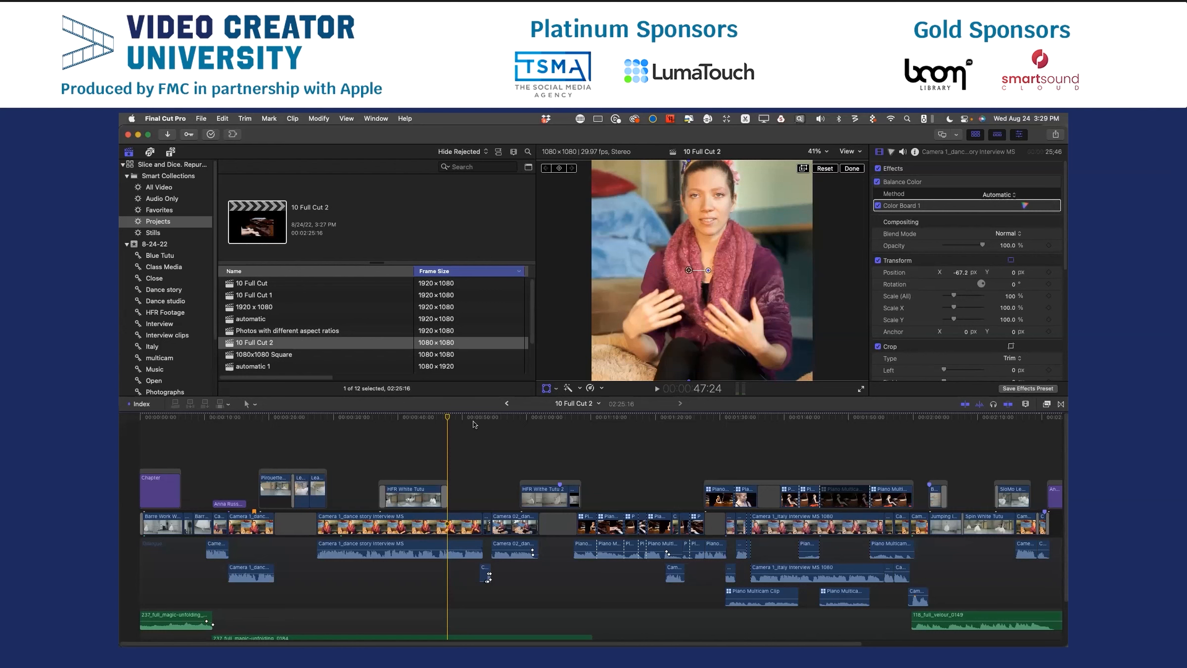
# Open the original "10 Full Cut" project and skim through its timeline.
pyautogui.click(296, 284)
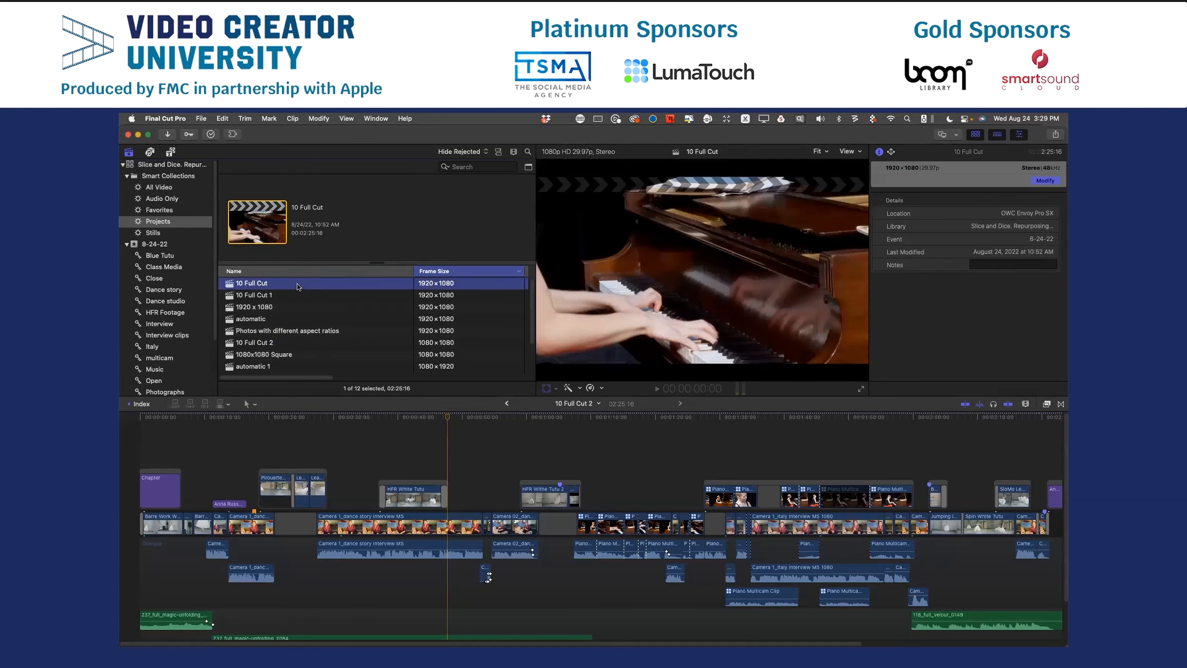
pyautogui.doubleClick(277, 282)
pyautogui.click(294, 418)
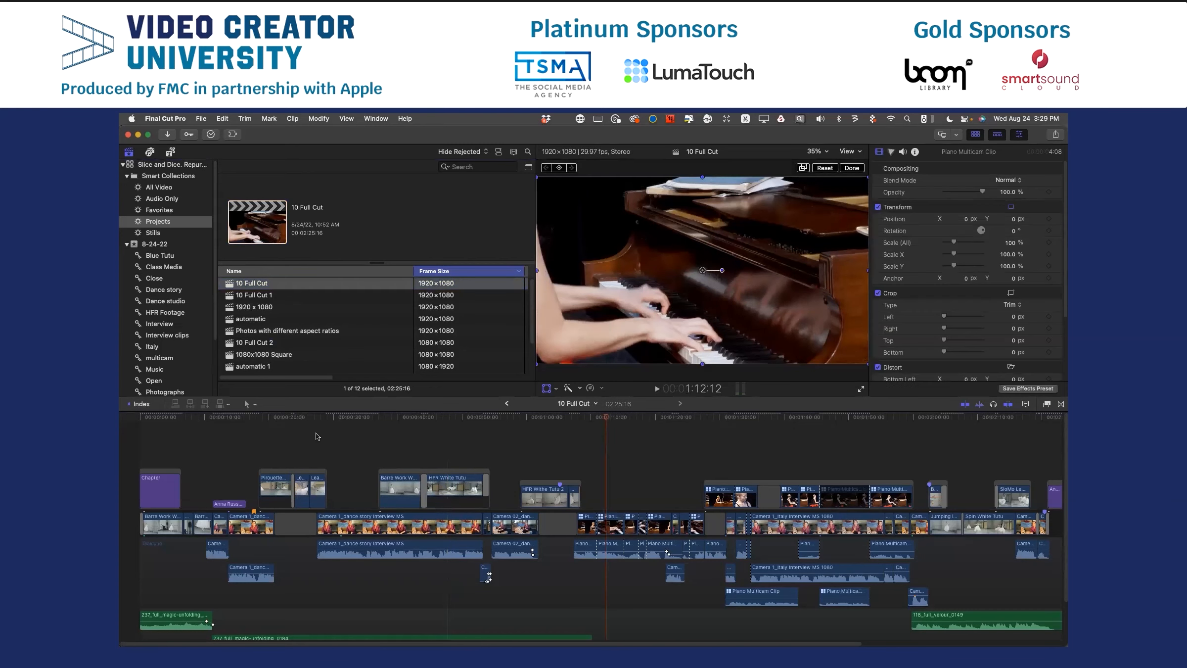
pyautogui.moveTo(499, 418); pyautogui.dragTo(637, 426)
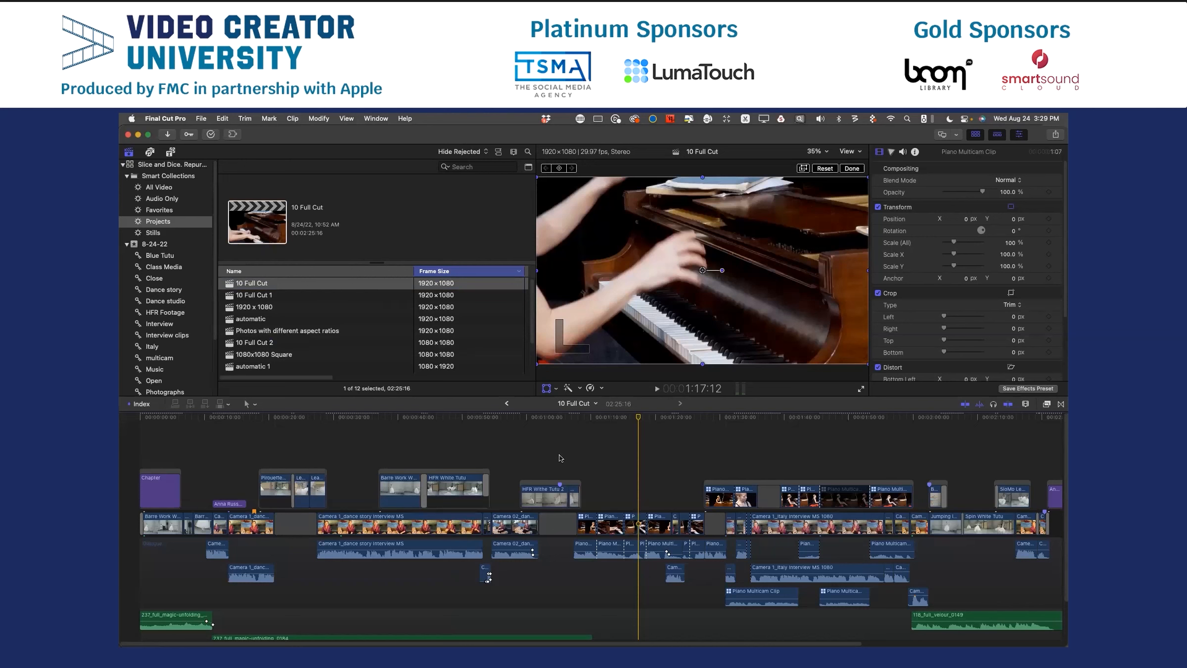
# Start the Duplicate Project As command on the "10 Full Cut" project.
pyautogui.click(247, 287)
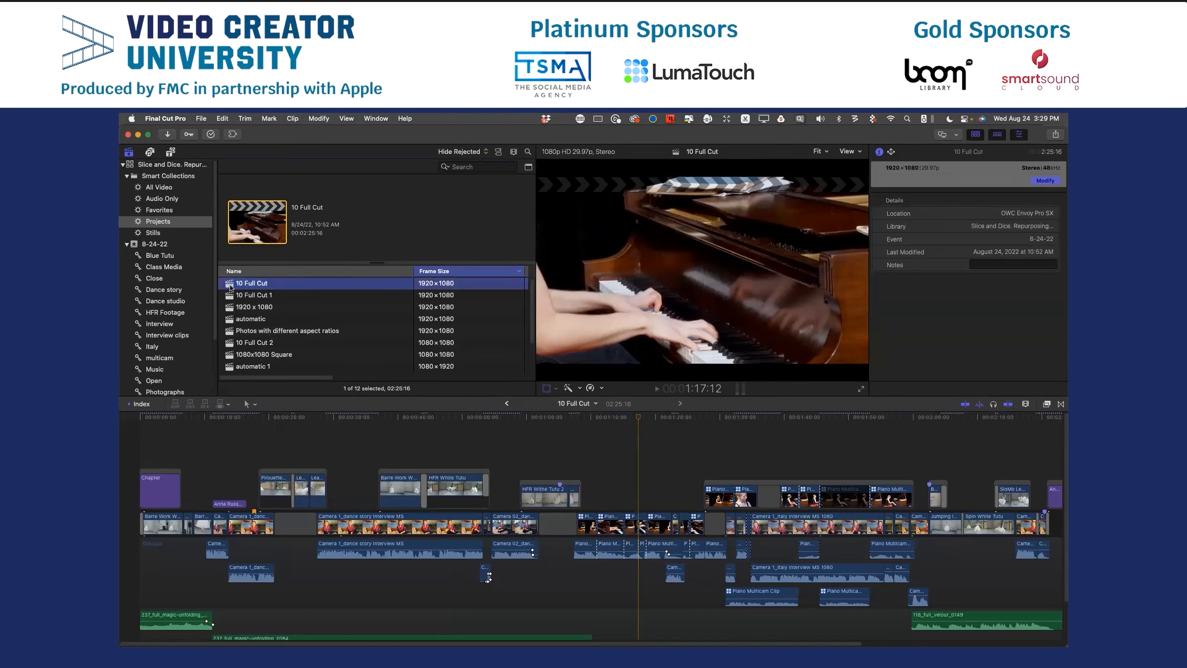
pyautogui.rightClick(230, 288)
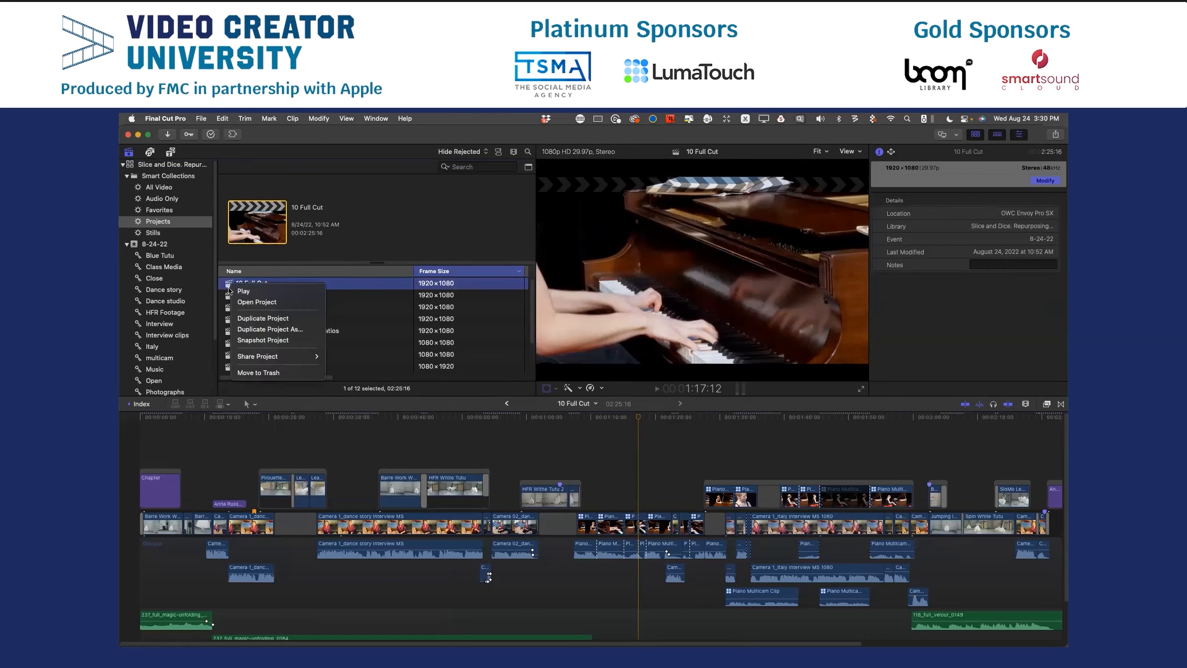
pyautogui.click(251, 329)
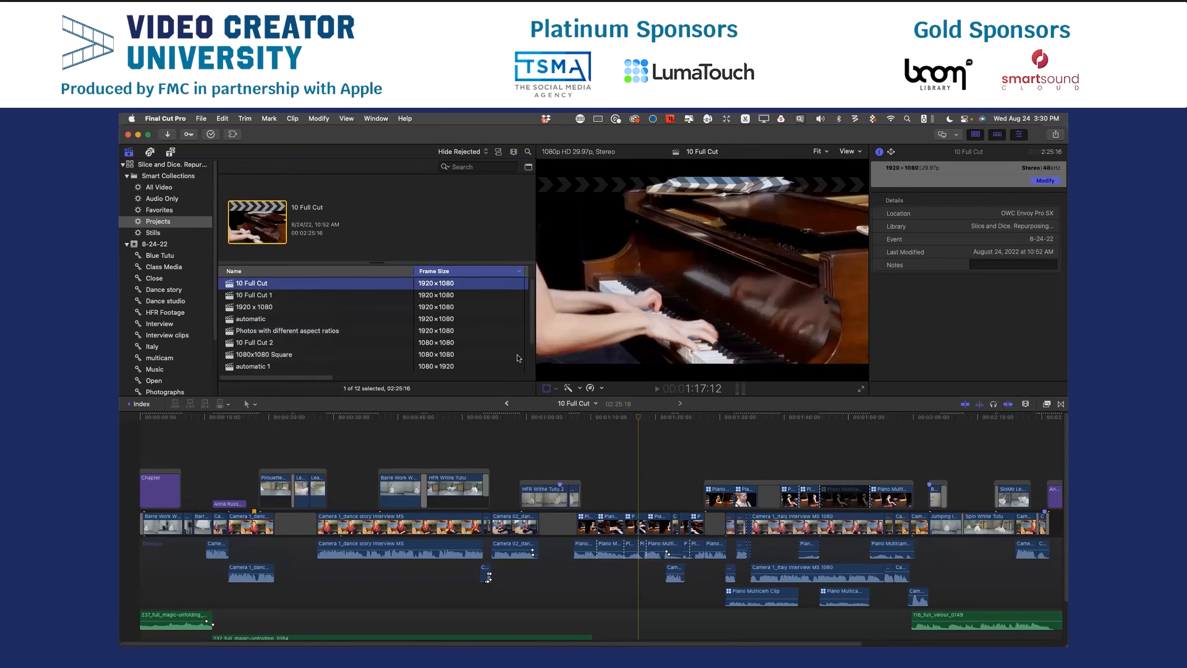
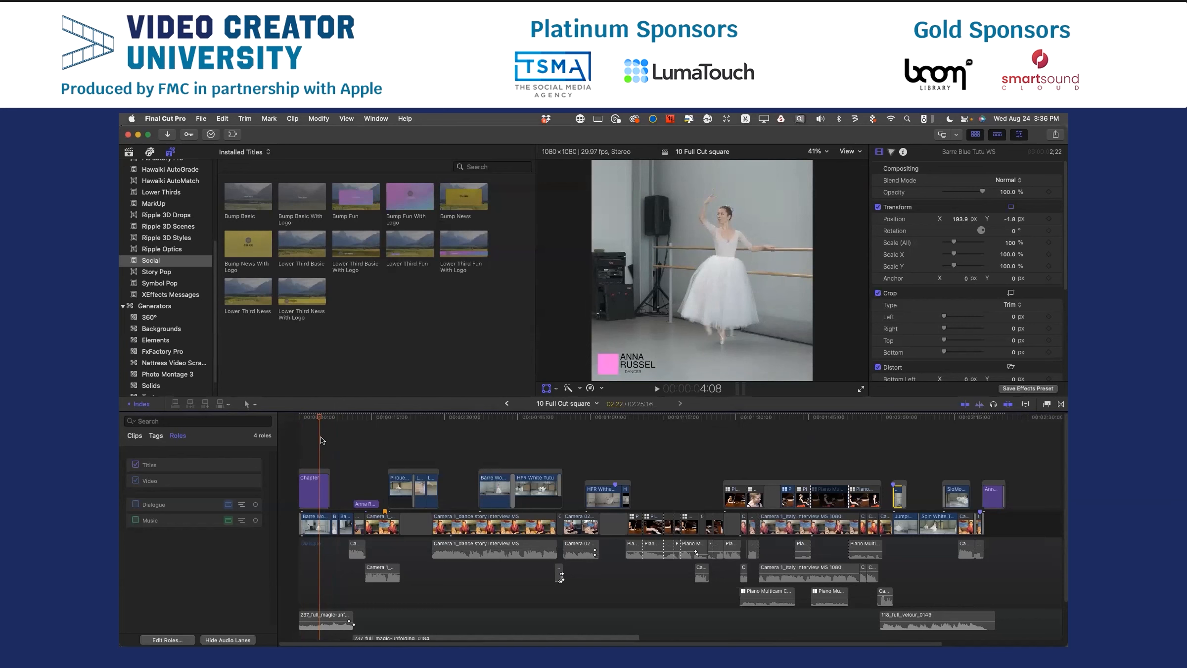
# Return from the Titles browser to the library's project list and select the "10 Full Cut square" project.
pyautogui.scroll(5, 206, 245)
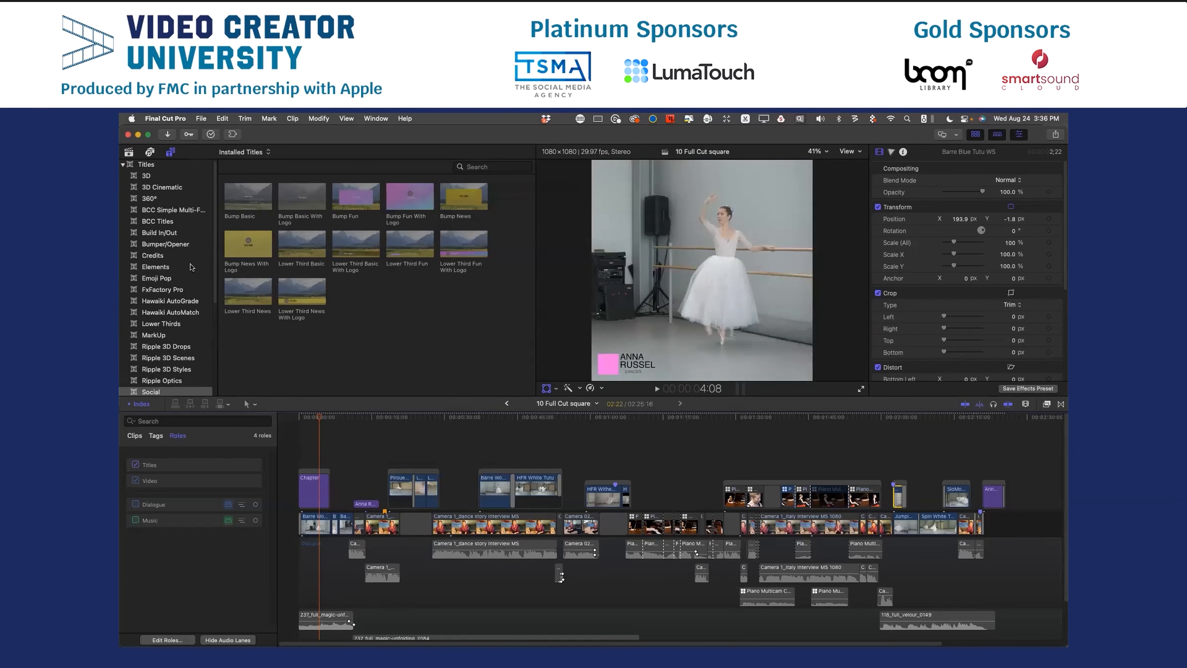
pyautogui.click(128, 152)
pyautogui.scroll(-3, 349, 366)
pyautogui.click(280, 335)
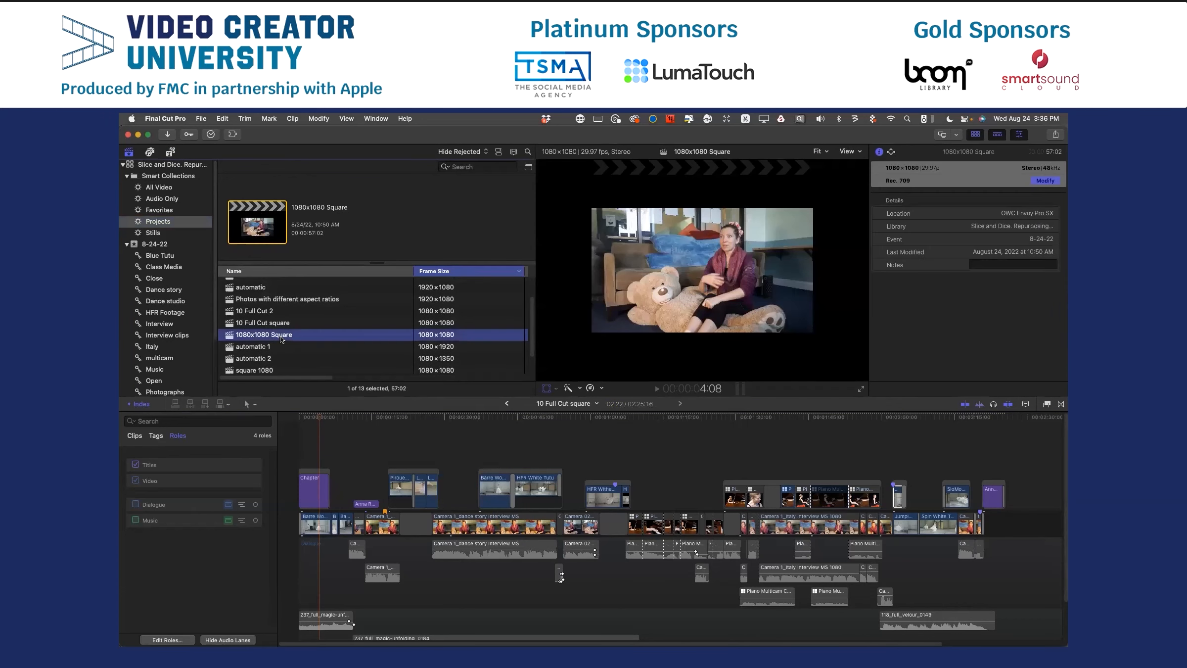
pyautogui.scroll(3, 280, 346)
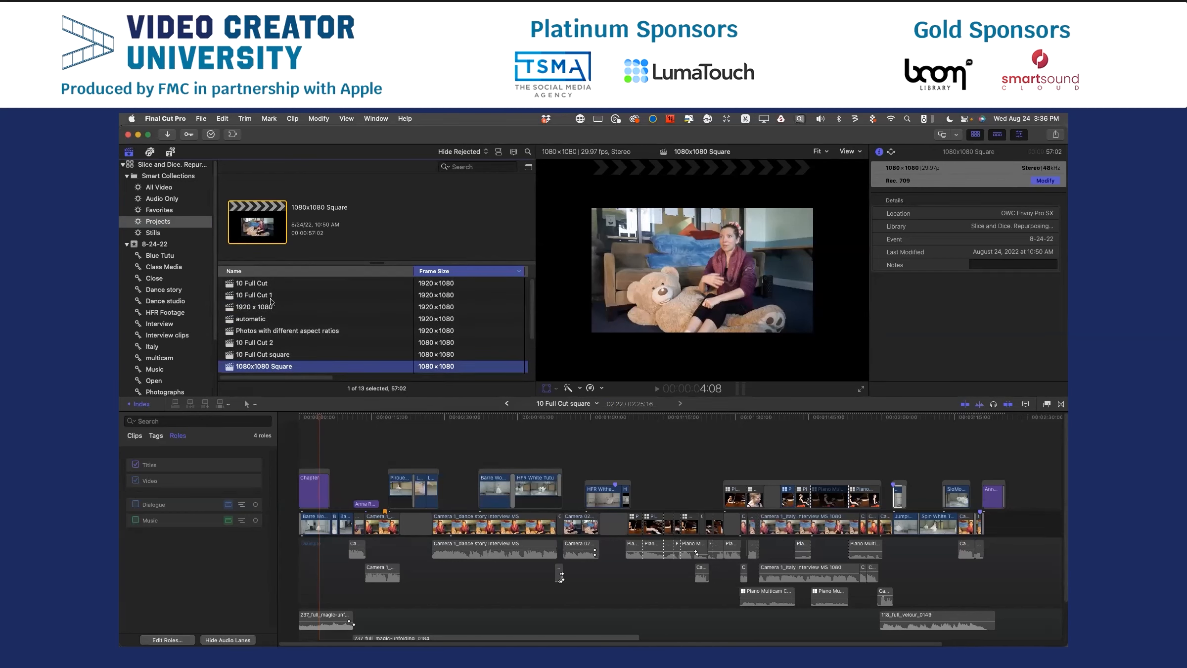
pyautogui.scroll(-2, 268, 316)
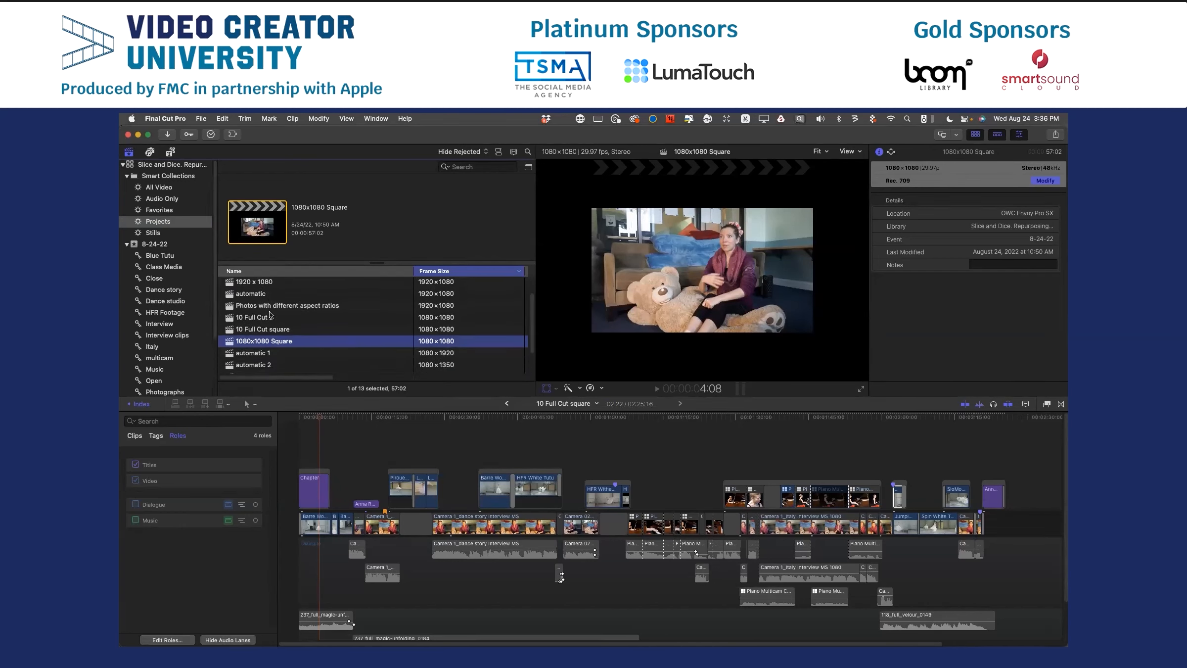
pyautogui.click(277, 329)
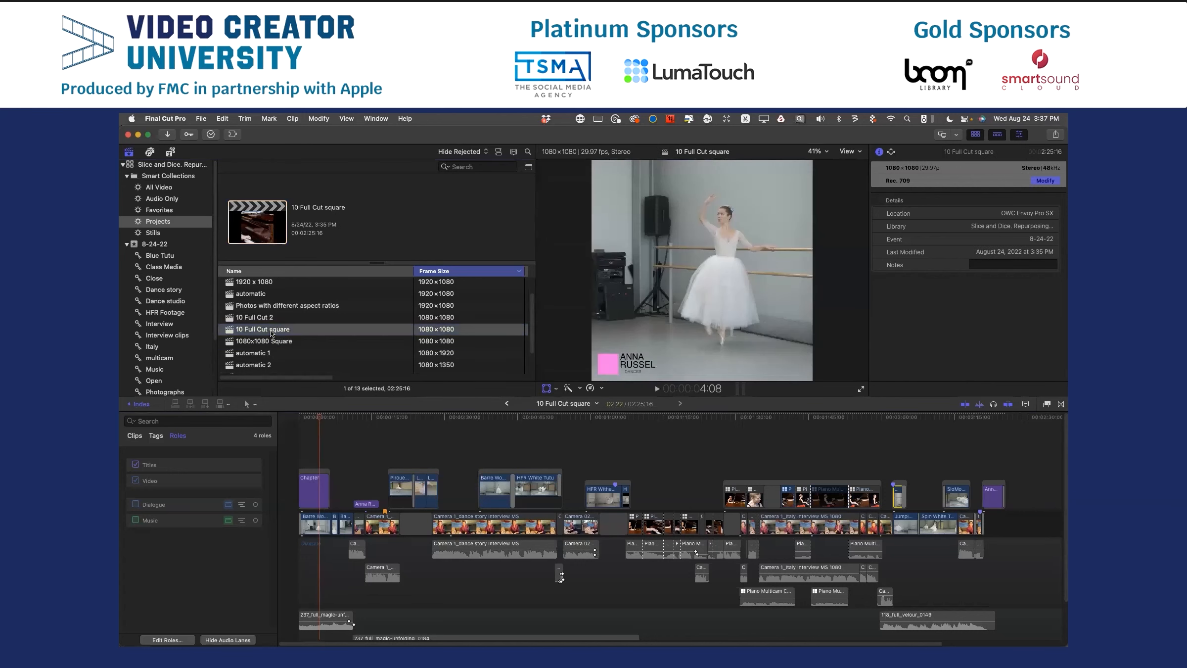
# Start a Duplicate Project As of the "10 Full Cut square" project with the Vertical format at 1080x1920 resolution.
pyautogui.rightClick(231, 328)
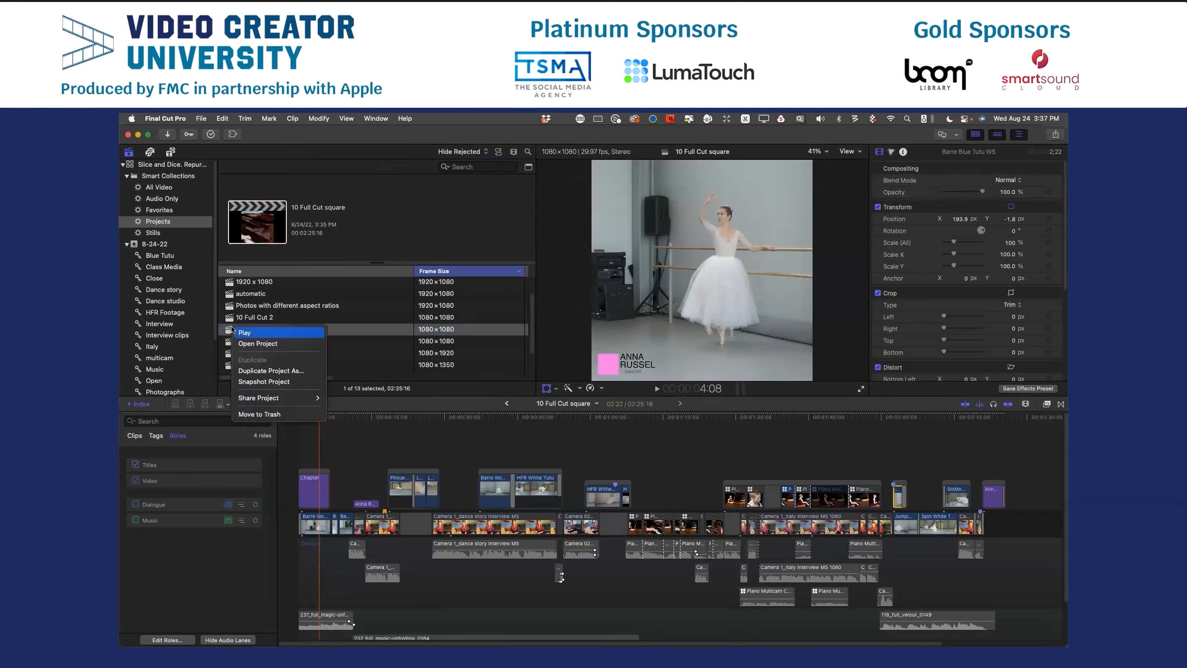
pyautogui.click(263, 372)
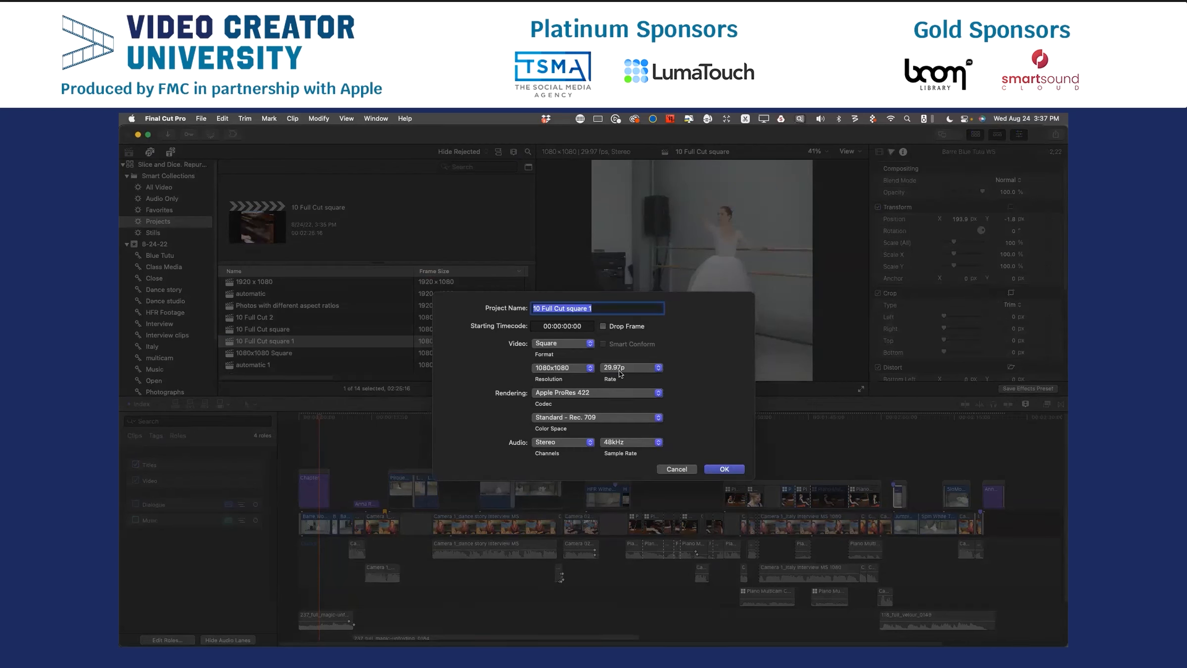
pyautogui.click(574, 344)
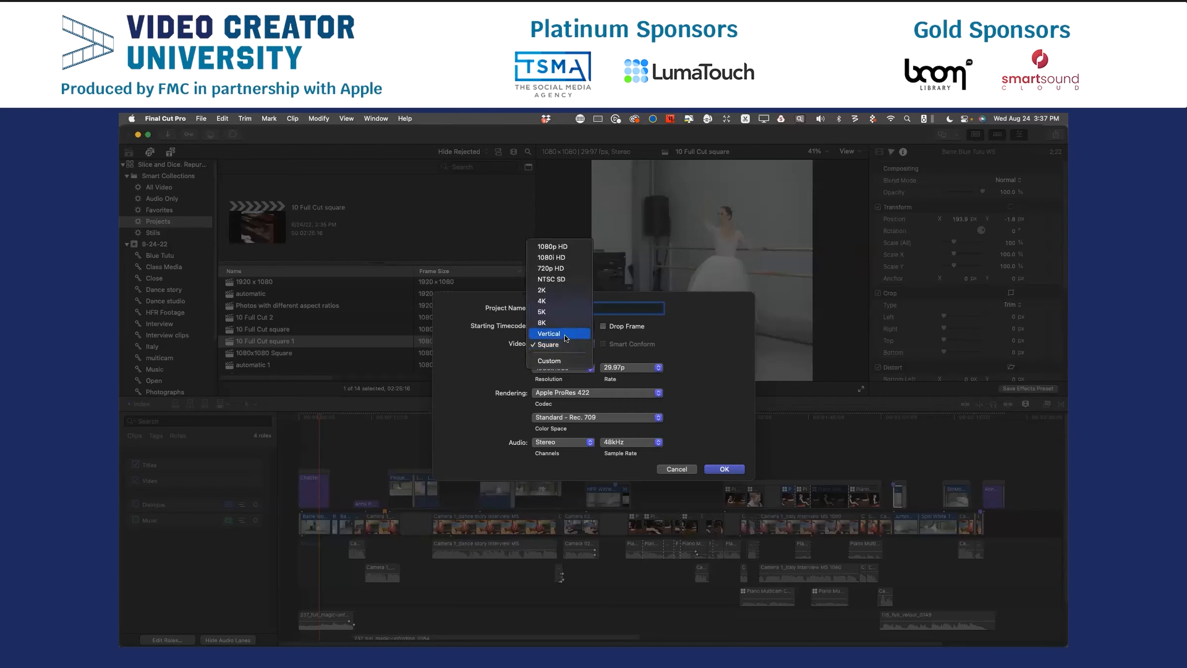
pyautogui.click(565, 335)
pyautogui.click(562, 368)
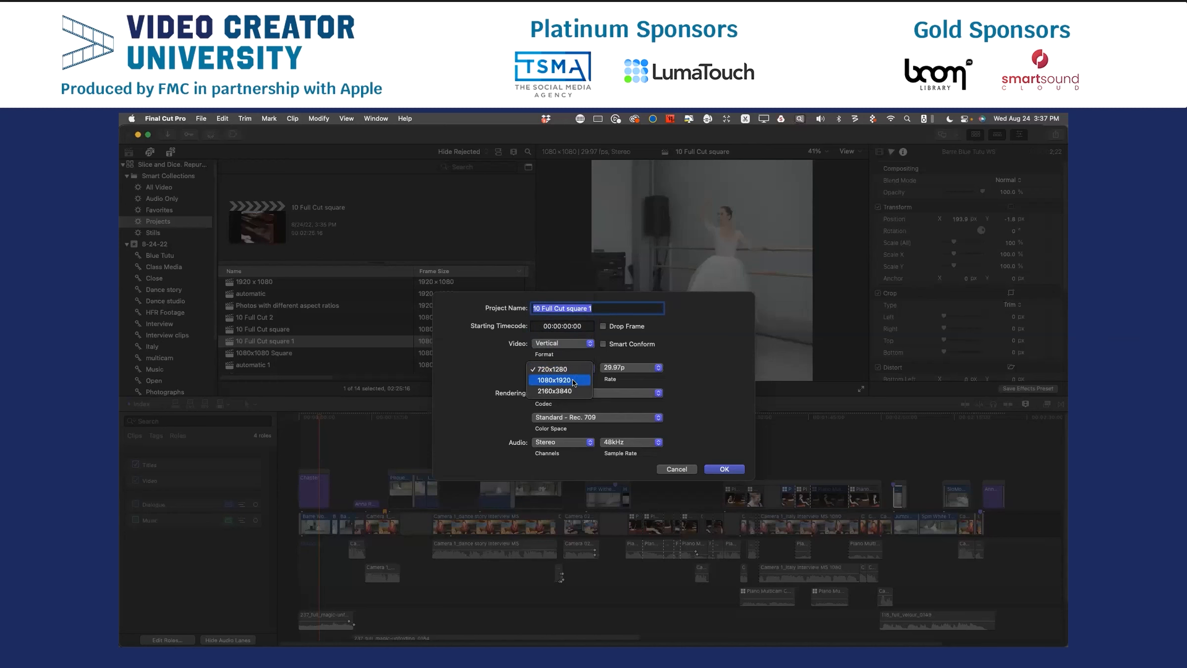
pyautogui.click(573, 383)
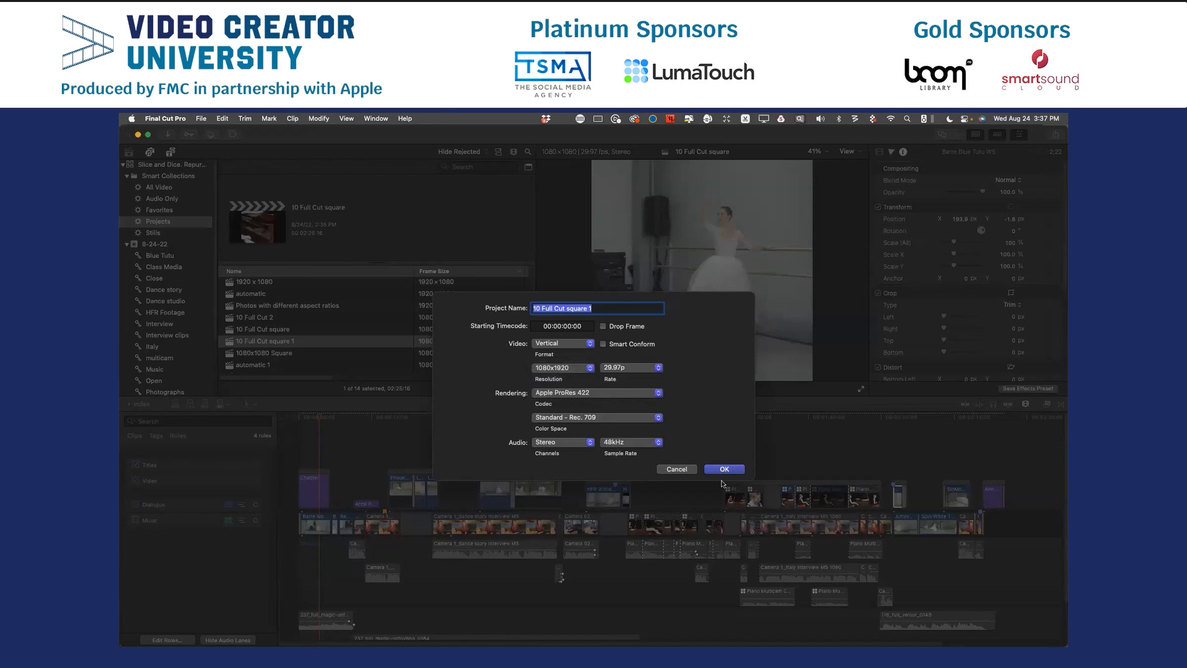
# Turn on Smart Conform, name the duplicate "10 Full Cut verticle" and create the project.
pyautogui.click(603, 345)
pyautogui.click(585, 308)
pyautogui.moveTo(567, 308); pyautogui.dragTo(605, 308)
pyautogui.press('BackSpace')
pyautogui.write('veticle')
pyautogui.click(567, 308)
pyautogui.write('r')
pyautogui.click(725, 469)
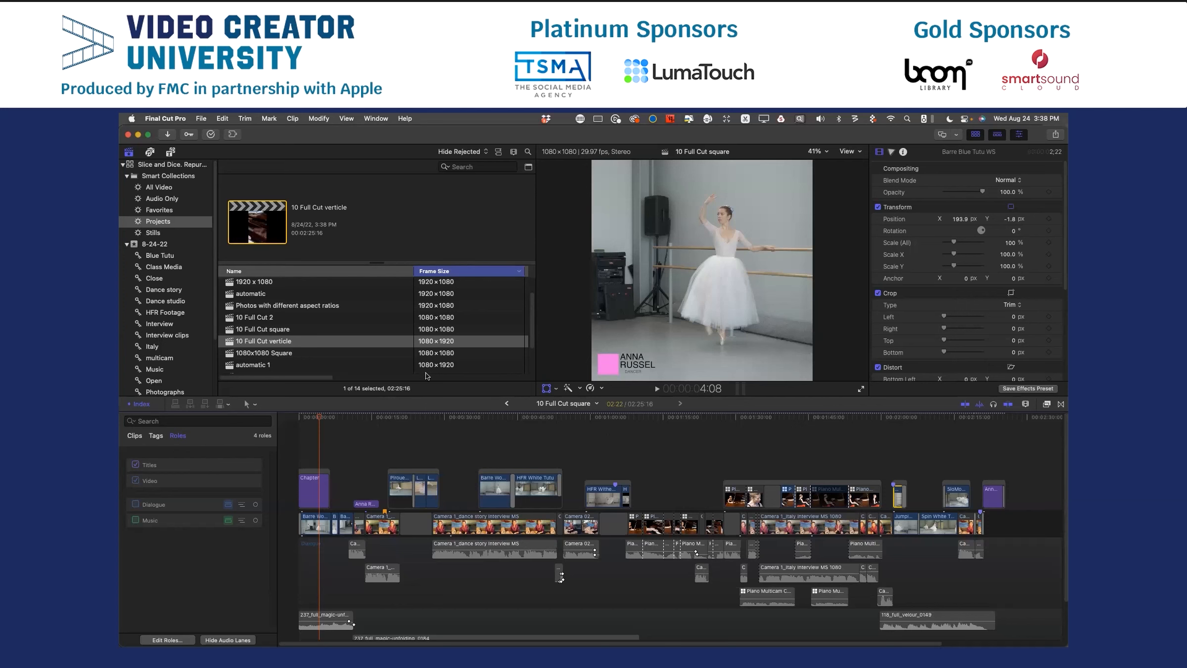
# Open the "10 Full Cut verticle" project and move the Chapter title into the vertical frame, at about X -12.4 px, Y -51.9 px.
pyautogui.doubleClick(234, 341)
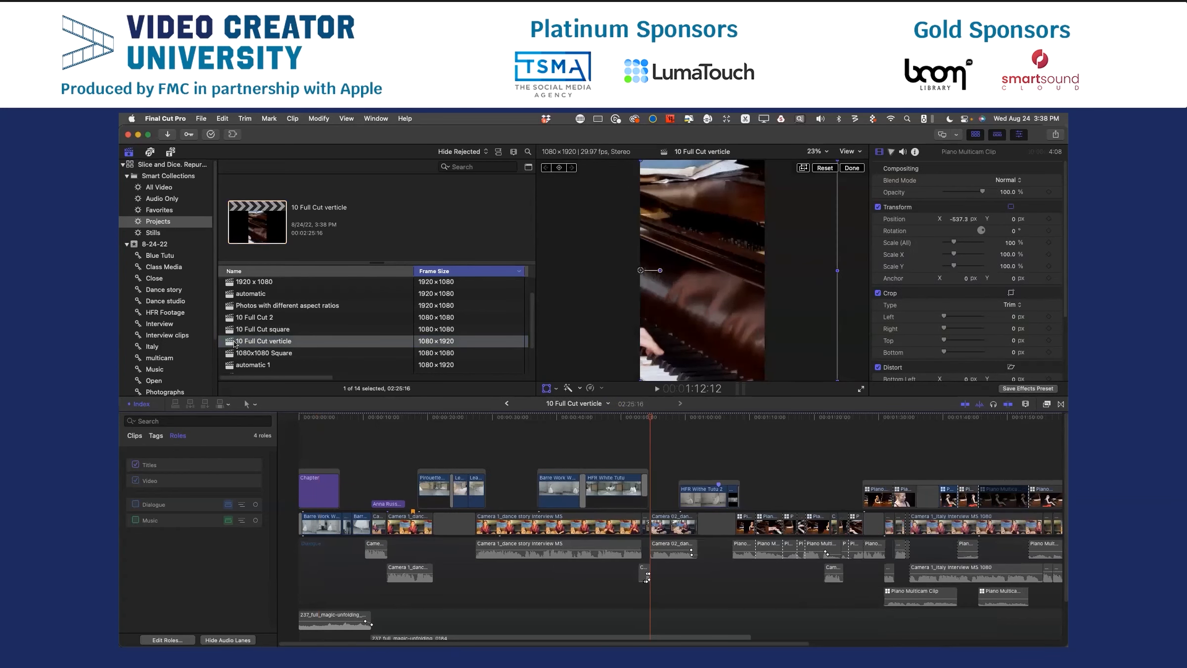
pyautogui.moveTo(317, 418)
pyautogui.mouseDown()
pyautogui.moveTo(302, 423)
pyautogui.moveTo(318, 418)
pyautogui.mouseUp()
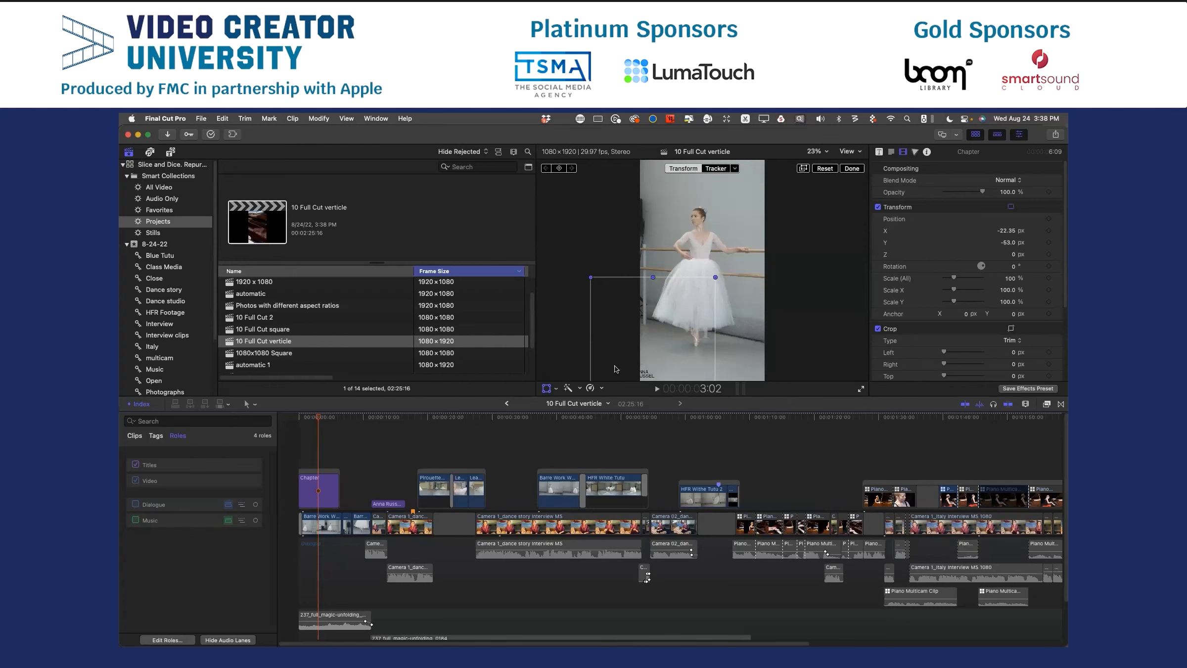
pyautogui.click(327, 488)
pyautogui.moveTo(607, 375); pyautogui.dragTo(629, 372)
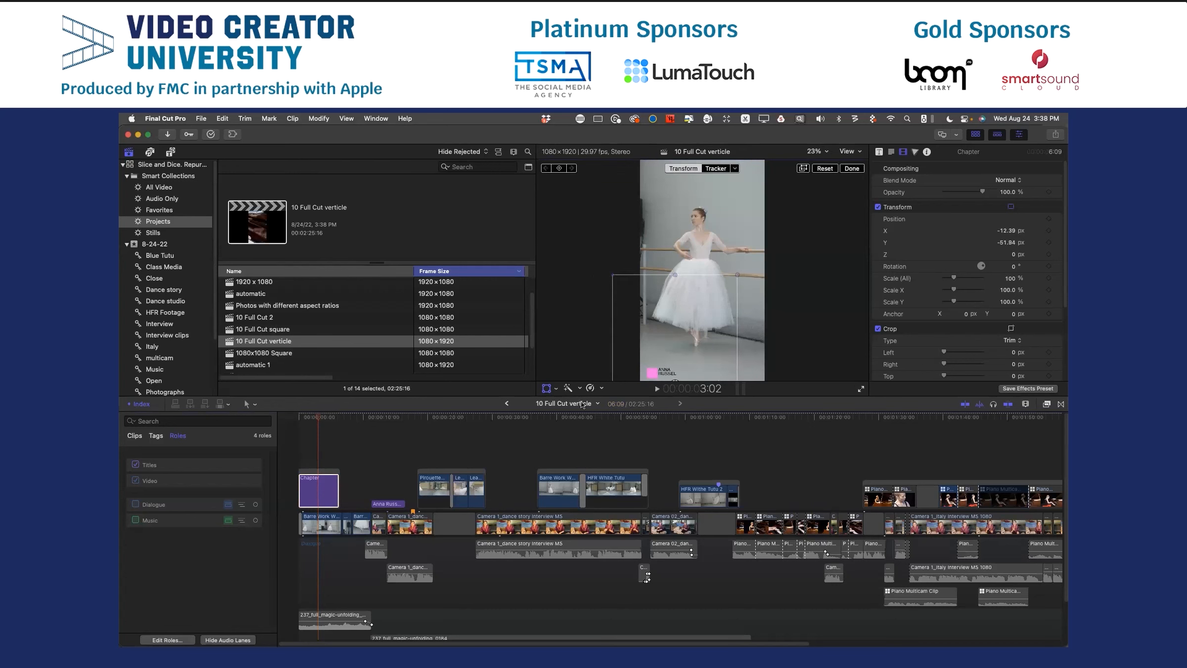
# Show the overscan of the Barre Work White Tutu CU Feet clip and centre the foot, at about X -656 px, Y 14.7 px.
pyautogui.click(350, 416)
pyautogui.moveTo(350, 415); pyautogui.dragTo(365, 421)
pyautogui.click(362, 525)
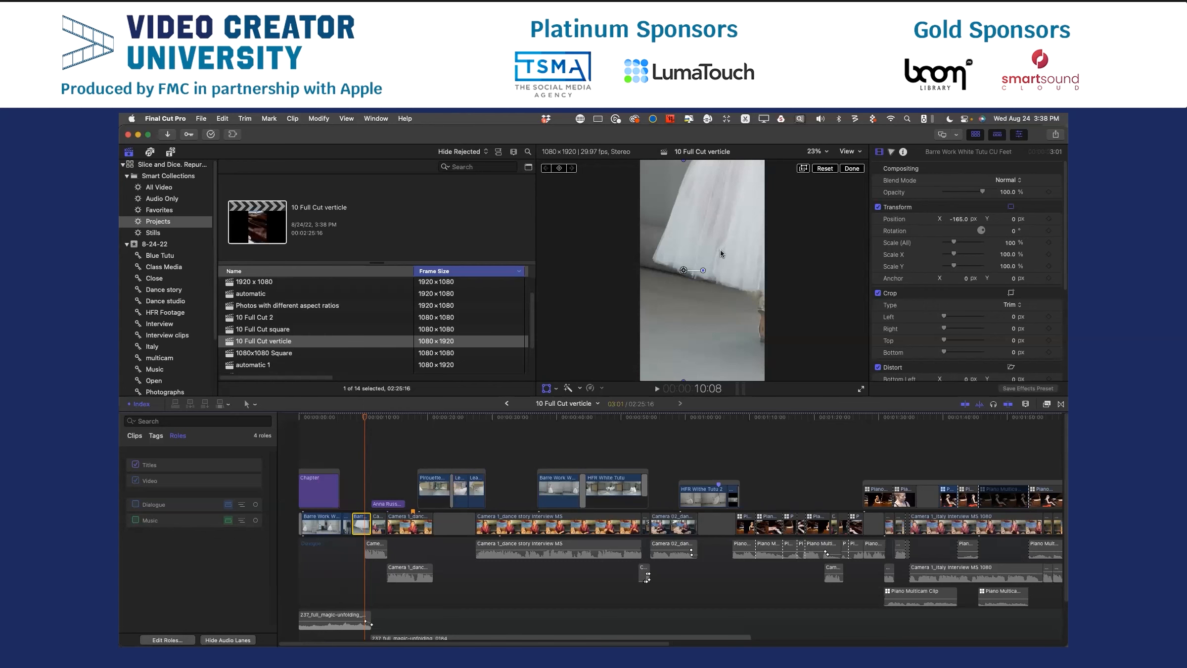
pyautogui.click(803, 169)
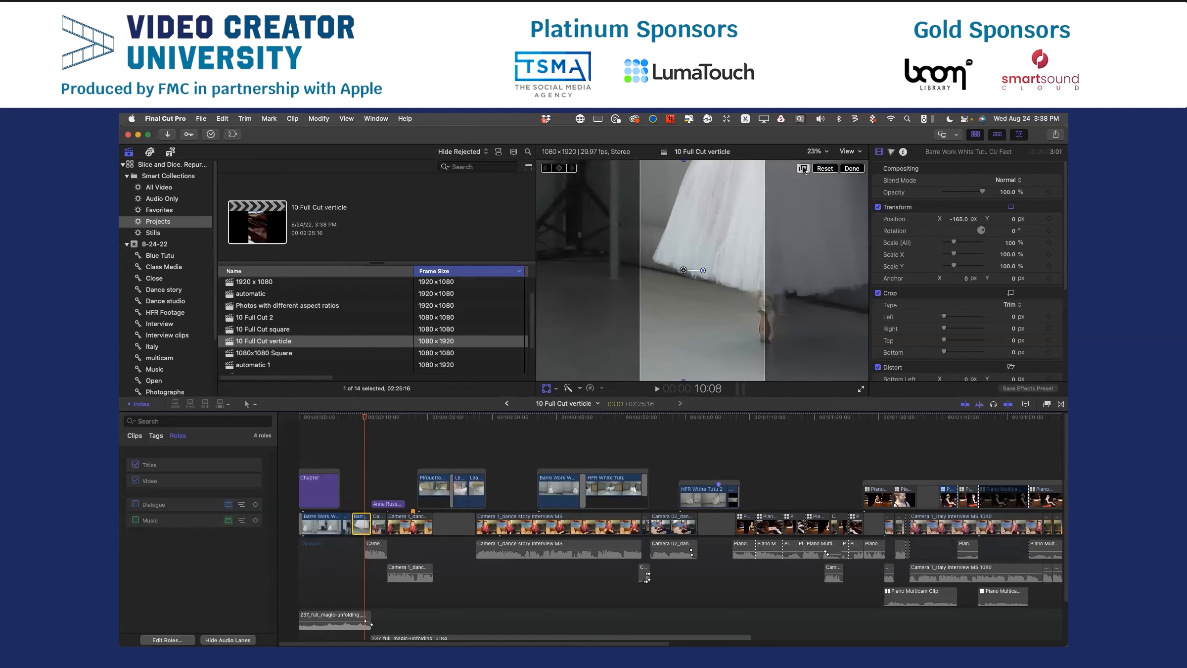
pyautogui.moveTo(716, 232); pyautogui.dragTo(664, 220)
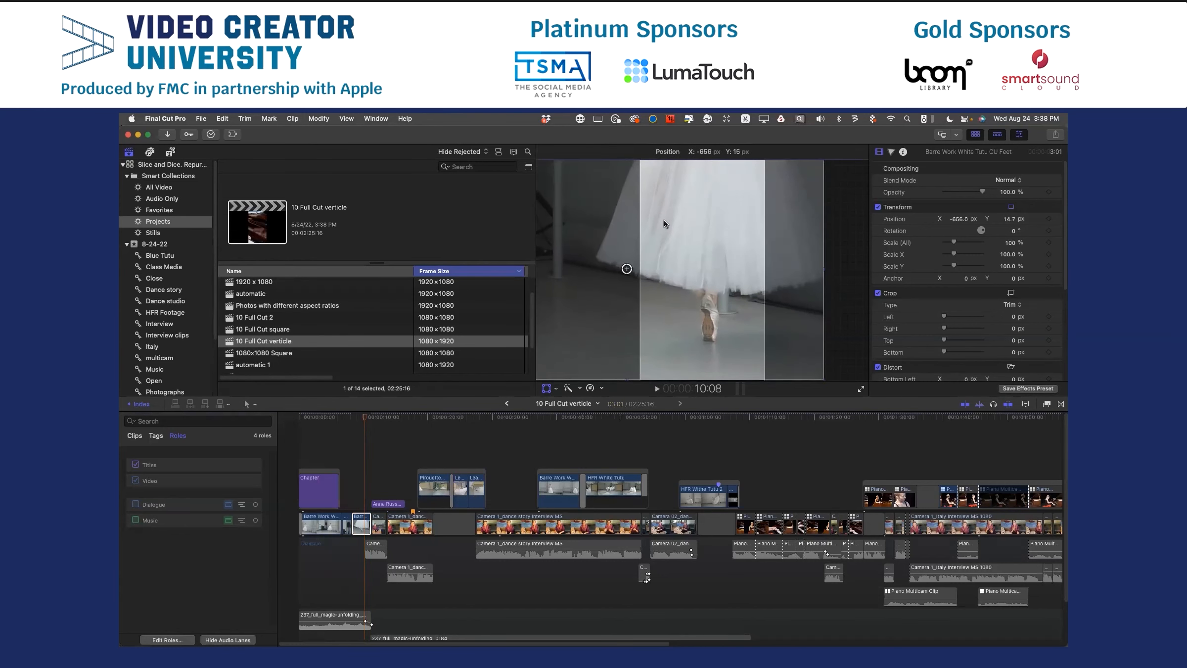
# Play back the reframed feet close-up and select the lower-third name title over the interview to check its fit.
pyautogui.click(345, 417)
pyautogui.press('space')
pyautogui.press('space')
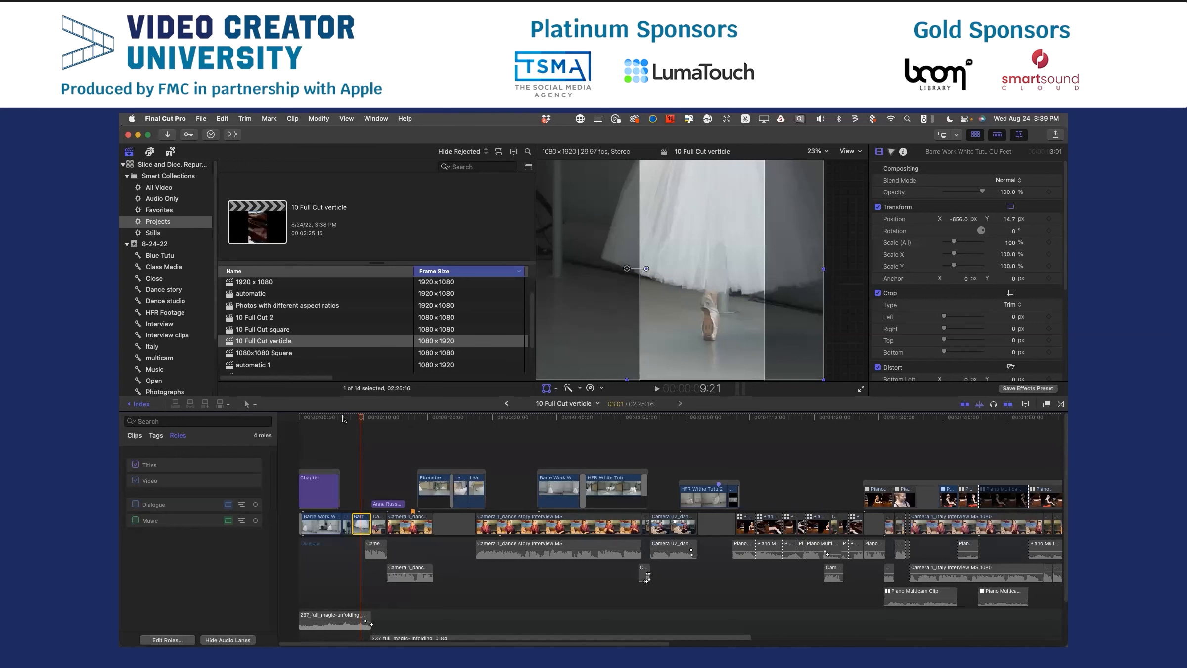
pyautogui.click(377, 416)
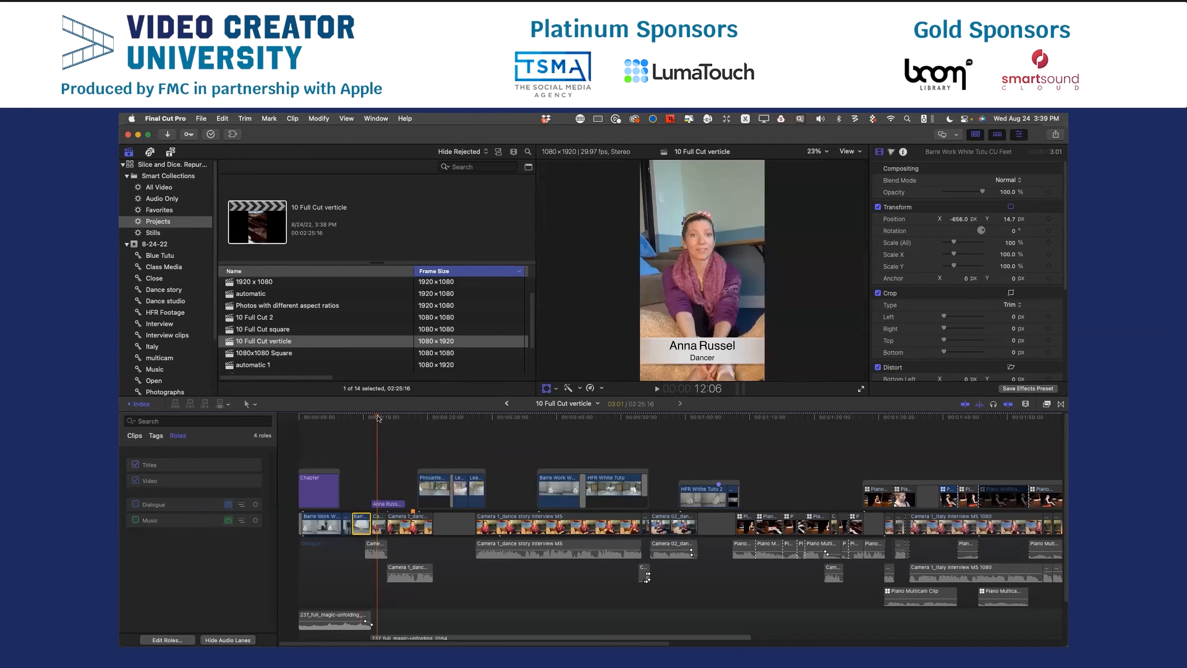
pyautogui.click(388, 504)
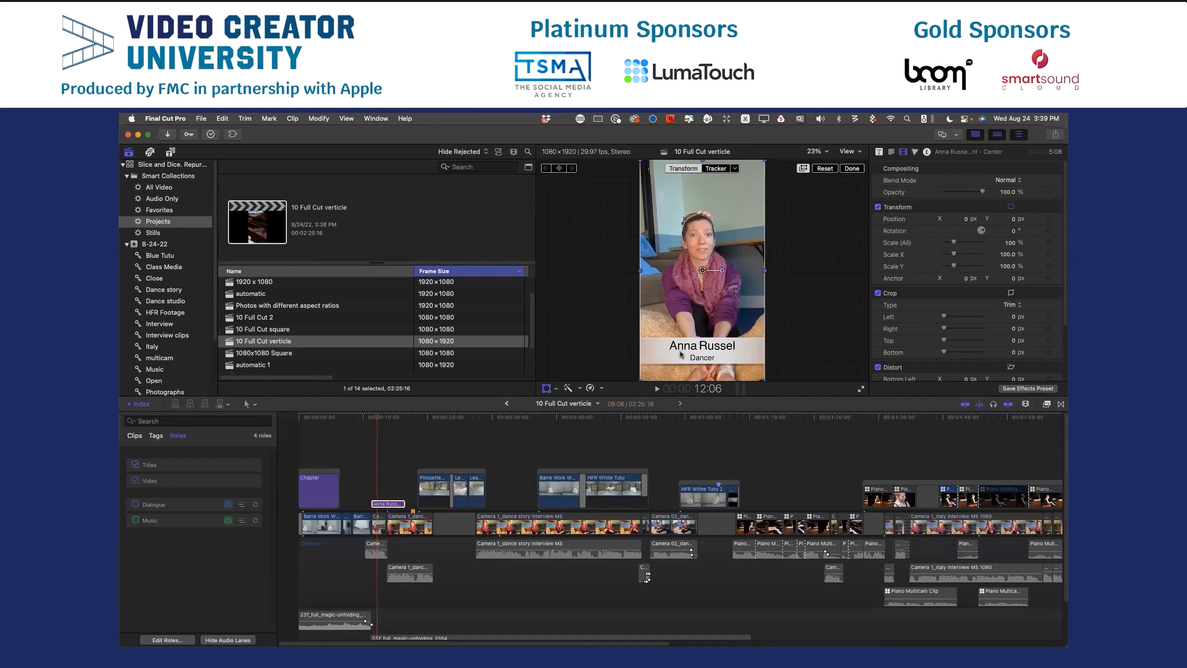
# Reposition the HFR White Tutu clip to X -257 px so the dancer stays in frame, and play it back.
pyautogui.moveTo(436, 417); pyautogui.dragTo(587, 422)
pyautogui.press('space')
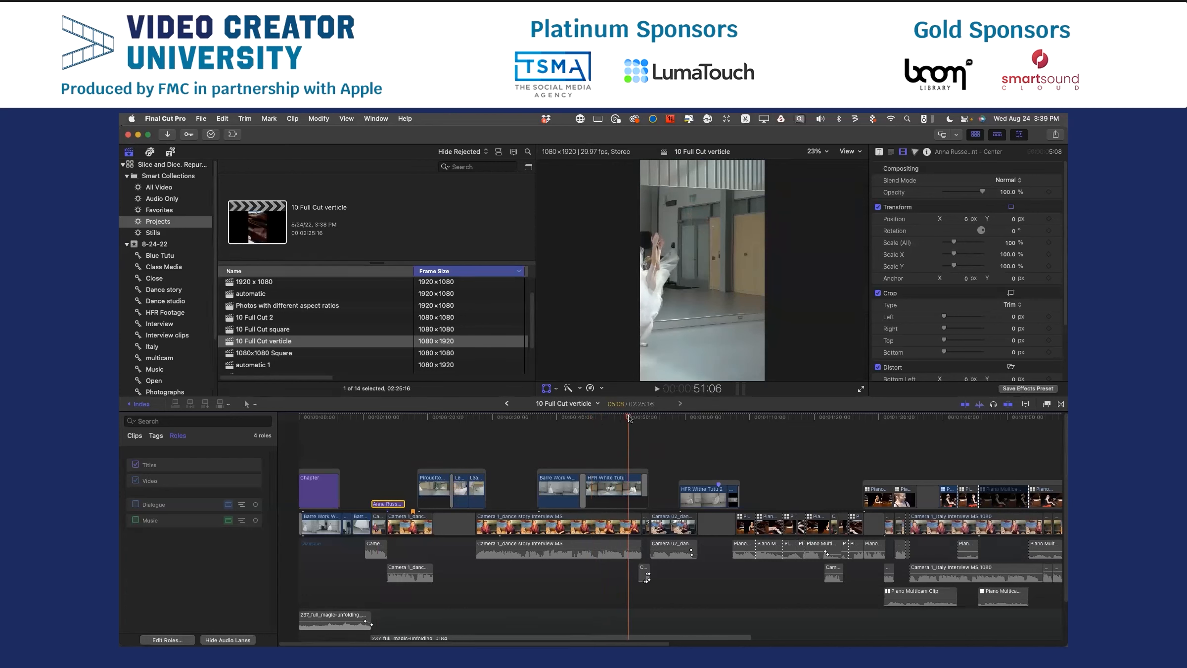
pyautogui.click(604, 480)
pyautogui.press('space')
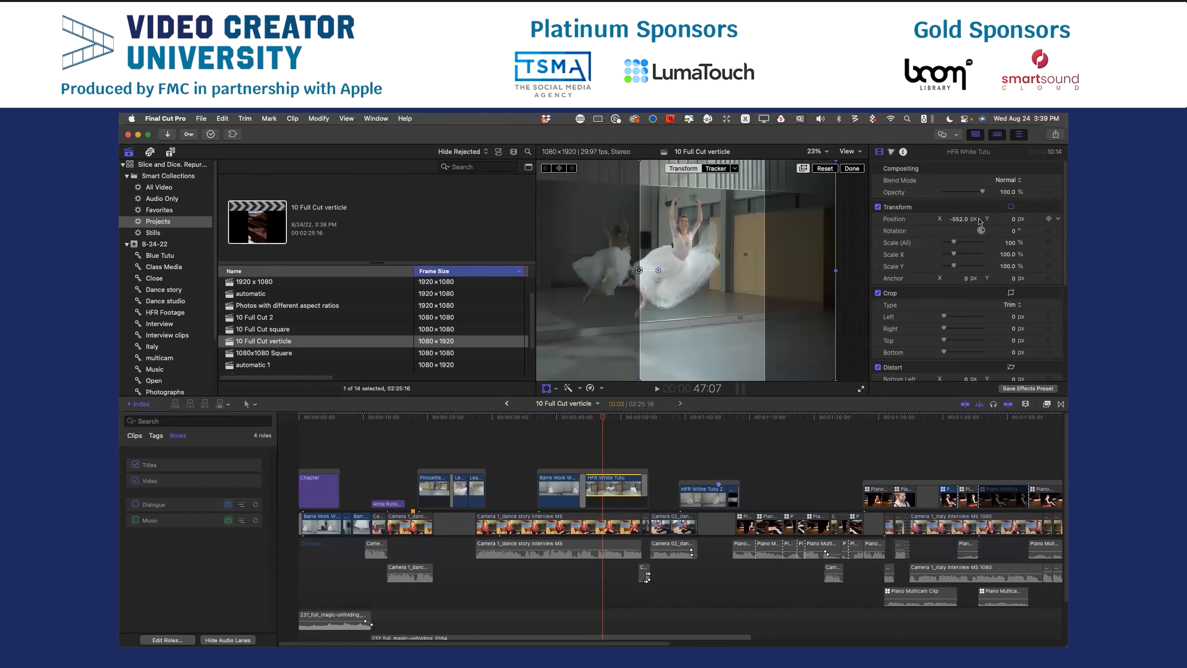
pyautogui.moveTo(957, 220)
pyautogui.mouseDown()
pyautogui.moveTo(1016, 220)
pyautogui.moveTo(960, 219)
pyautogui.mouseUp()
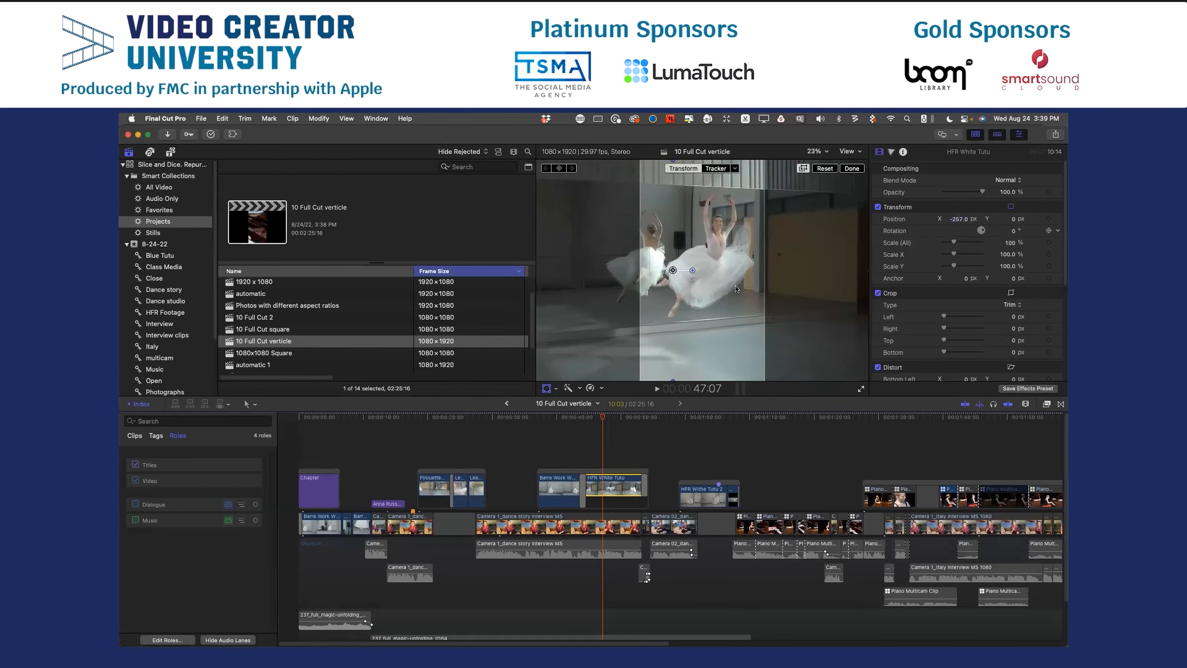
pyautogui.click(579, 420)
pyautogui.press('space')
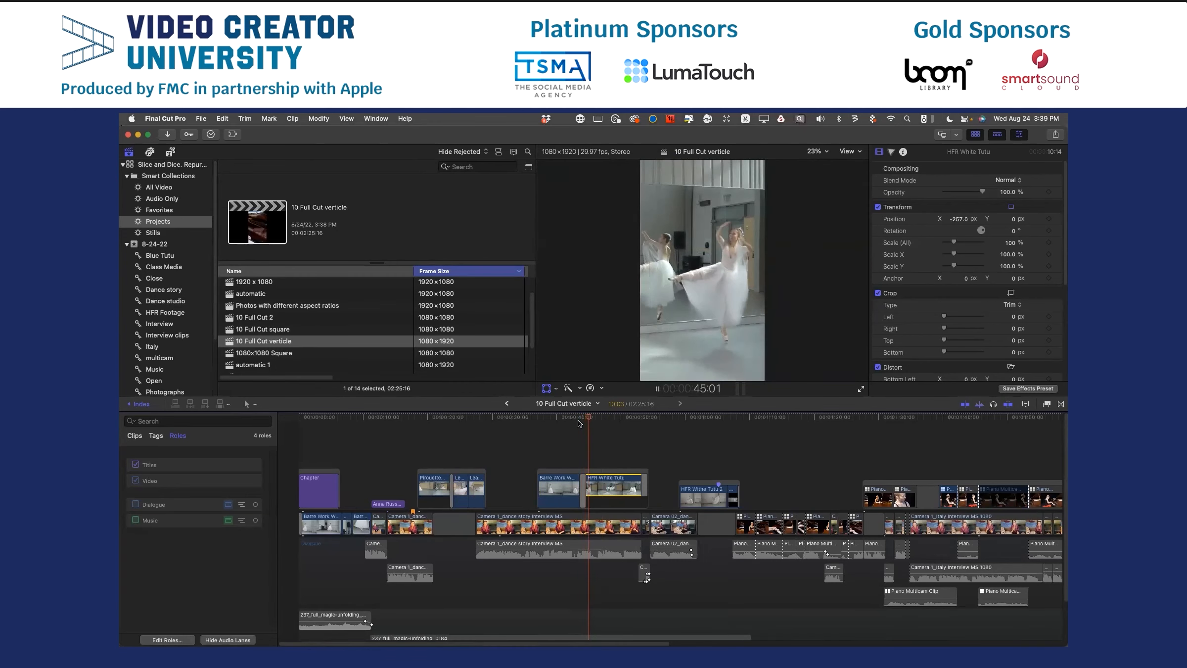
pyautogui.press('space')
# Shift the Piano Multicam Clip keyboard close-up sideways to bring the playing hand into the vertical frame, and play back the section.
pyautogui.moveTo(671, 419); pyautogui.dragTo(801, 437)
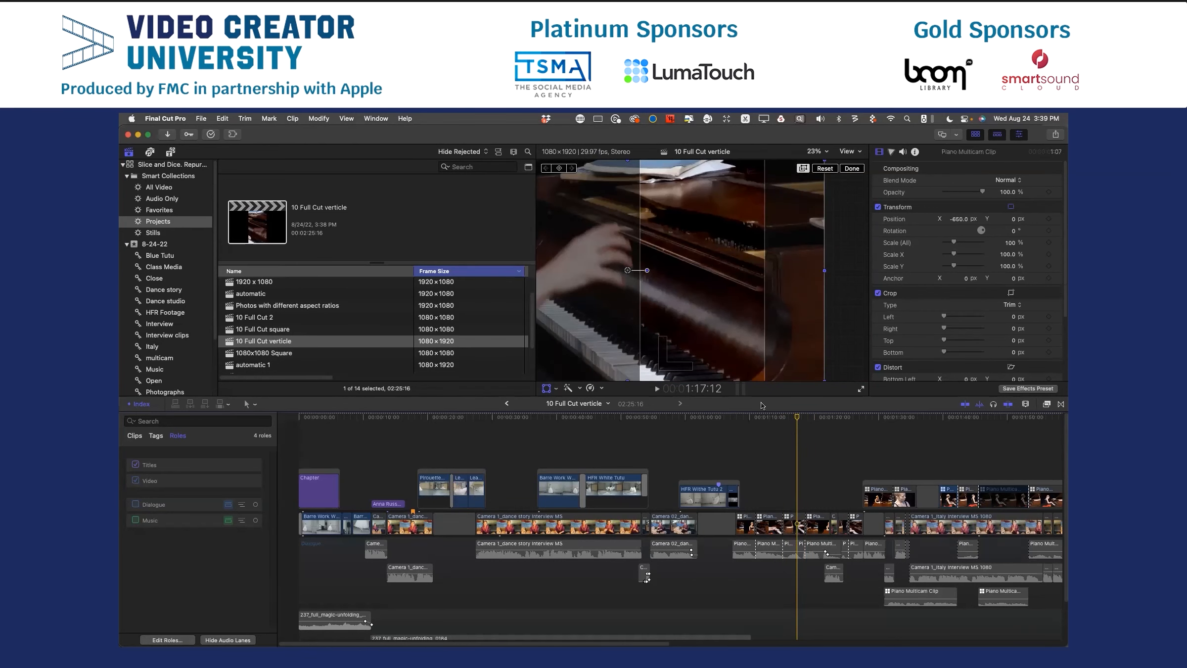
pyautogui.moveTo(680, 322); pyautogui.dragTo(785, 321)
pyautogui.click(773, 418)
pyautogui.press('space')
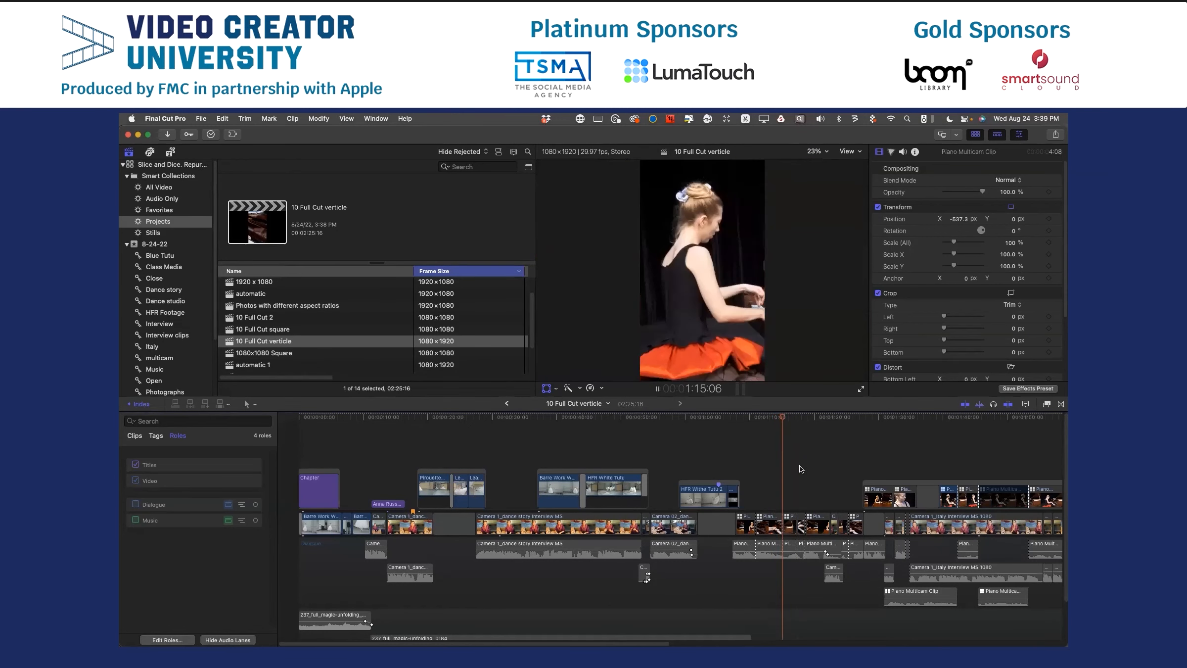
pyautogui.press('space')
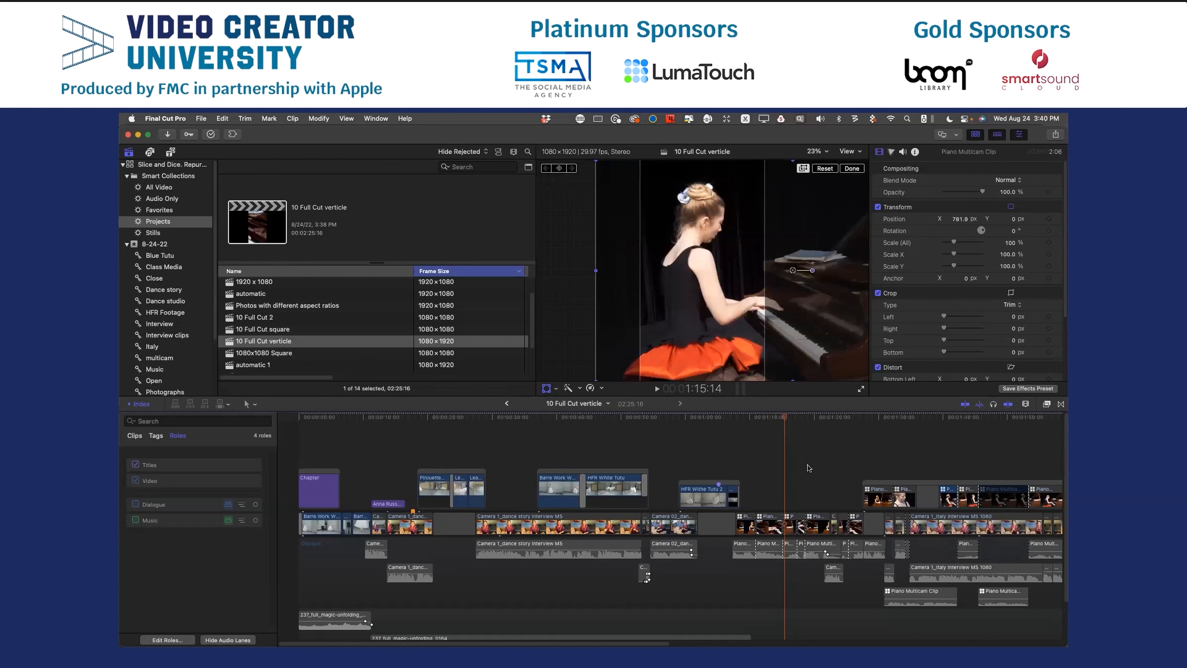
# Fit the whole timeline in view and skim through the ending to the closing name title.
pyautogui.hotkey('shift', 'z')
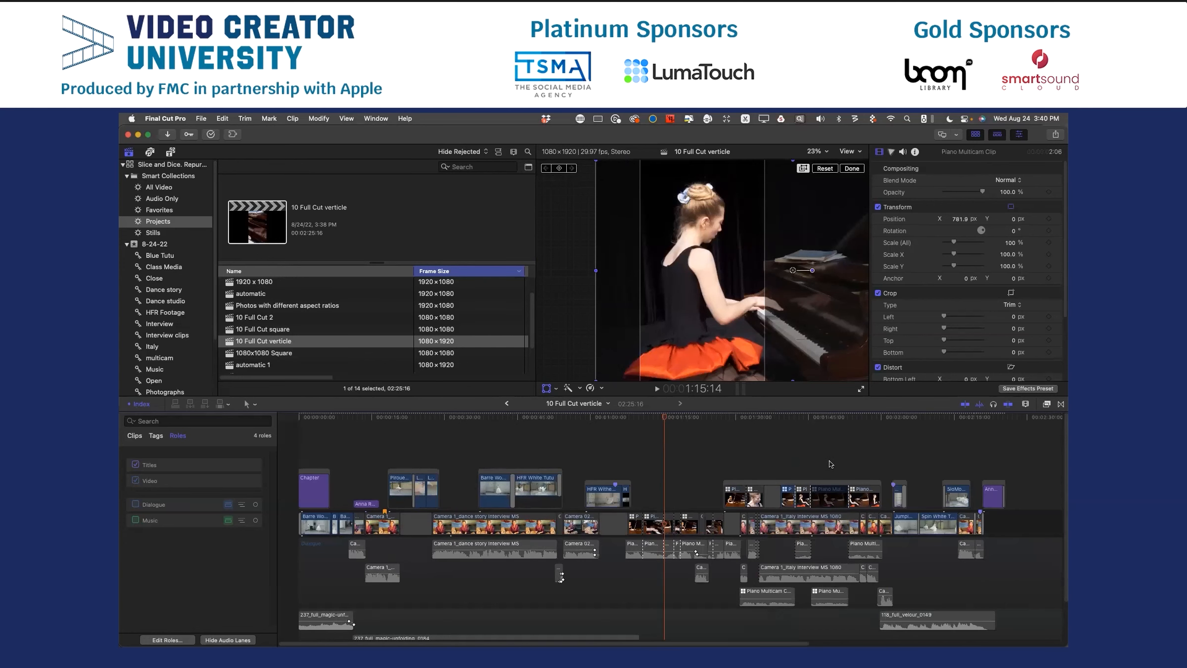
pyautogui.click(934, 417)
pyautogui.moveTo(934, 417); pyautogui.dragTo(995, 421)
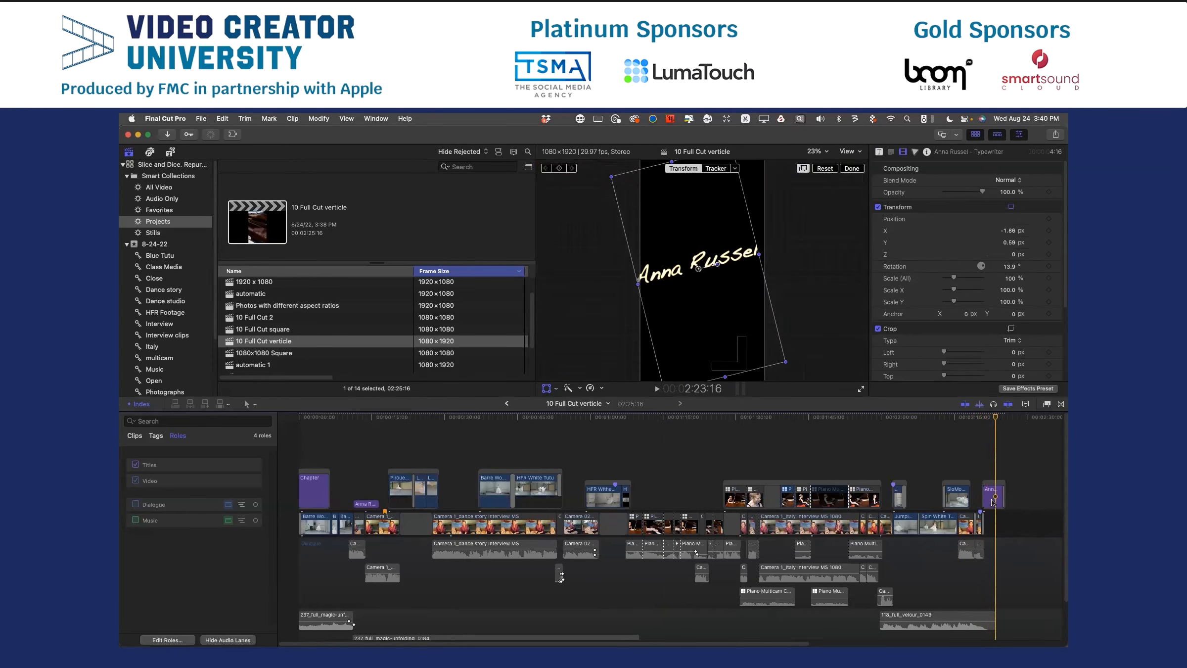